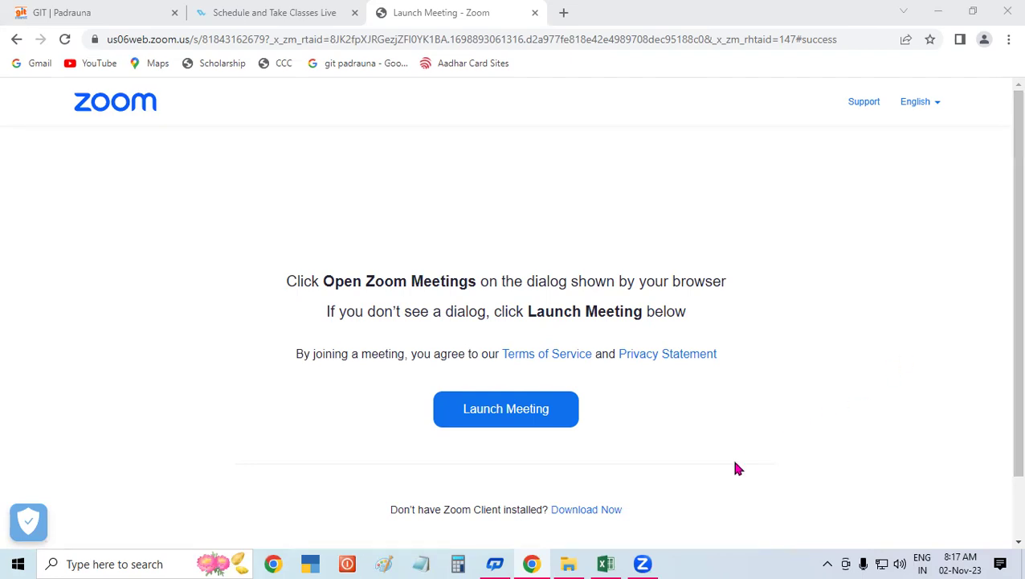
- Switch from the Chrome Zoom page to the empty Excel workbook Book1
{"action": "left_click", "coordinate": [607, 563]}
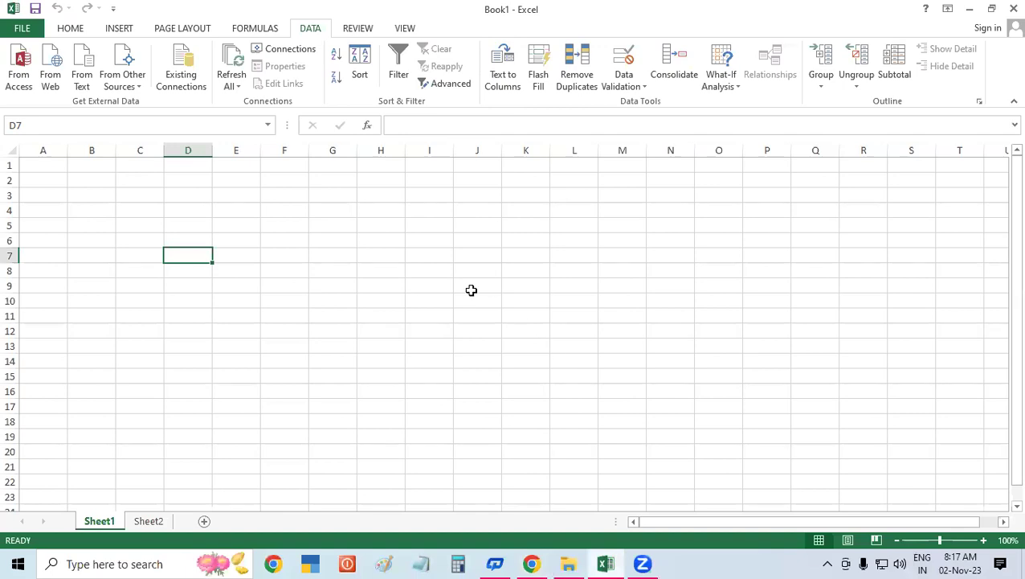
{"action": "left_click", "coordinate": [380, 248]}
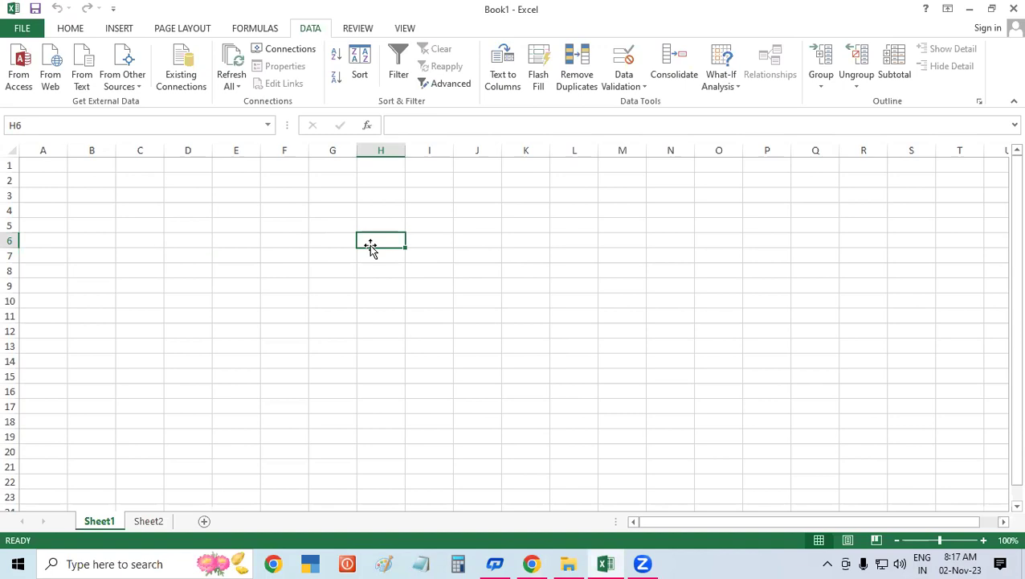
{"action": "left_click", "coordinate": [580, 229]}
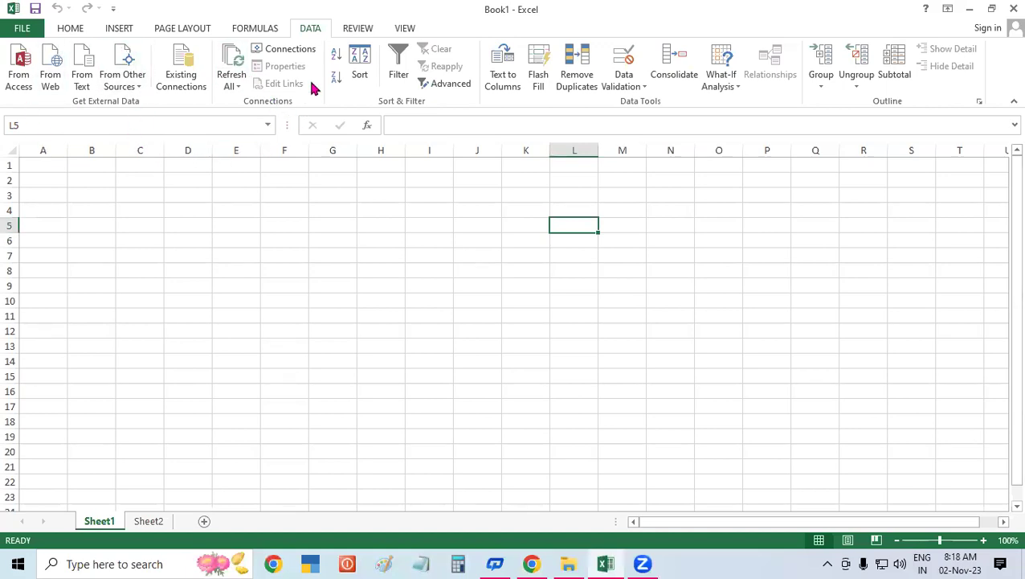
{"action": "left_click", "coordinate": [161, 196]}
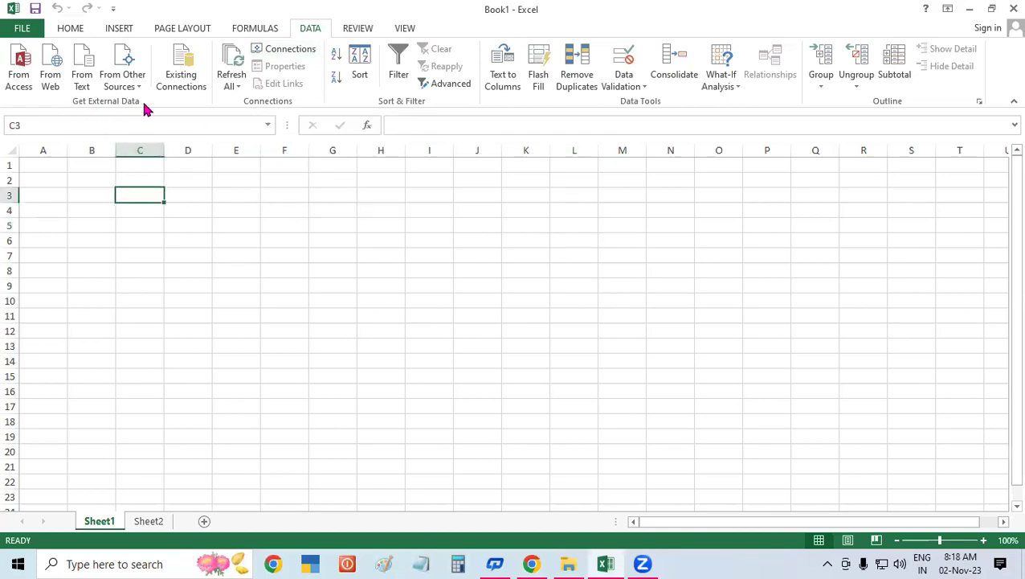
{"action": "left_click", "coordinate": [221, 258]}
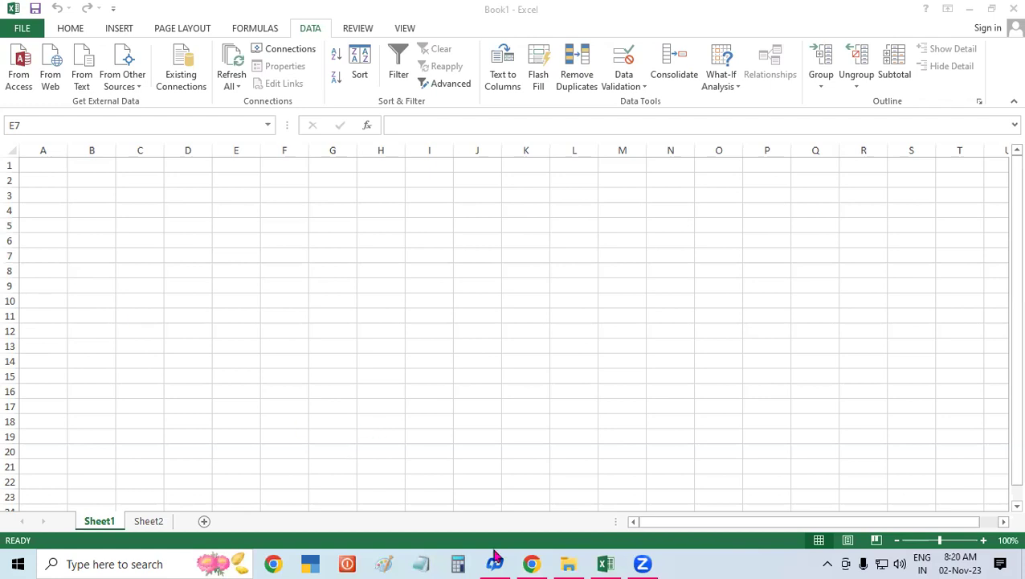
{"action": "left_click", "coordinate": [188, 238]}
{"action": "left_click", "coordinate": [35, 196]}
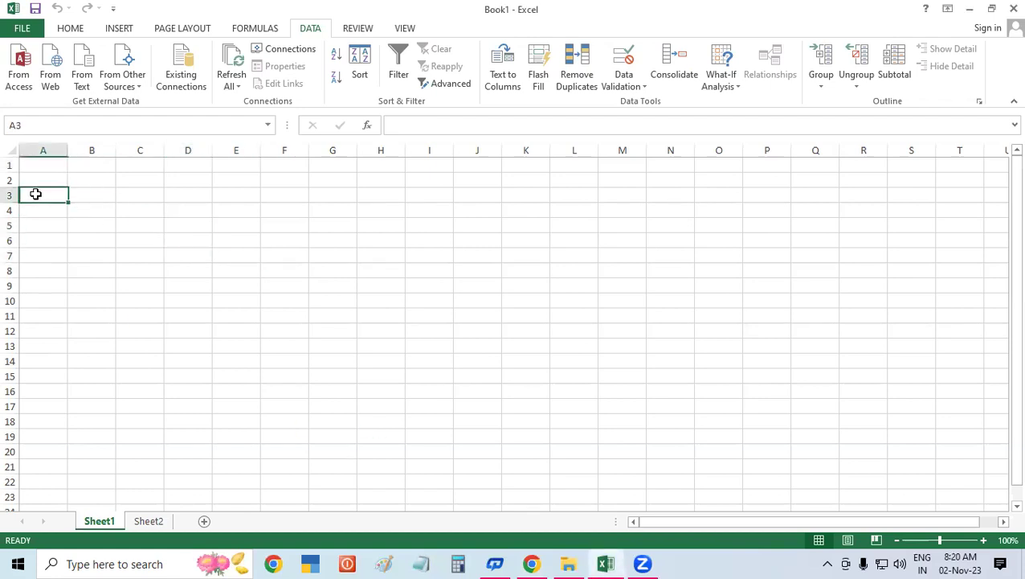
{"action": "left_click", "coordinate": [55, 164]}
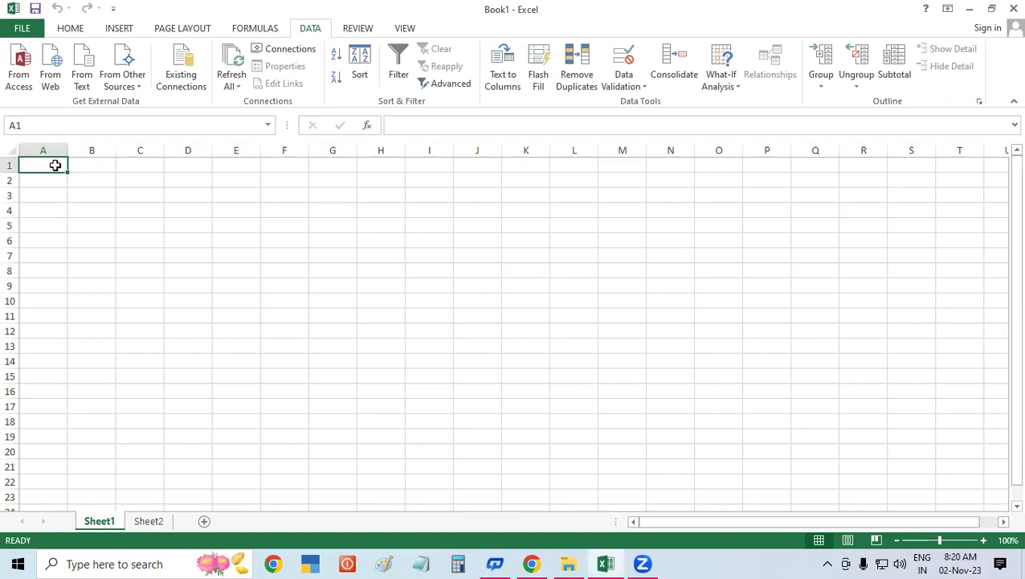
{"action": "left_click", "coordinate": [135, 266]}
{"action": "left_click", "coordinate": [119, 226]}
{"action": "left_click", "coordinate": [61, 164]}
{"action": "left_click", "coordinate": [117, 196]}
{"action": "left_click", "coordinate": [58, 183]}
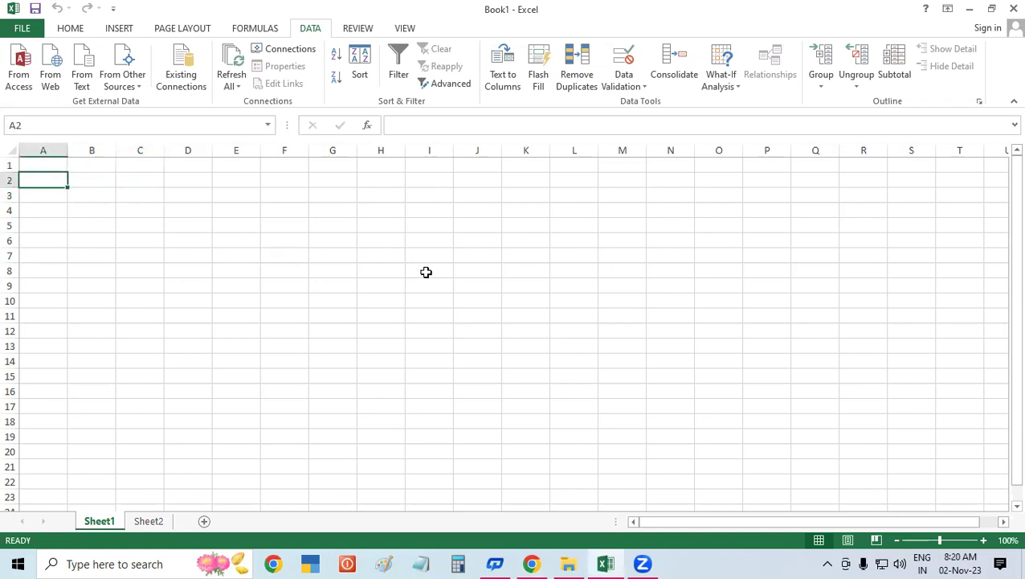
{"action": "left_click", "coordinate": [138, 198]}
{"action": "left_click", "coordinate": [32, 181]}
{"action": "left_click", "coordinate": [339, 223]}
{"action": "left_click", "coordinate": [35, 150]}
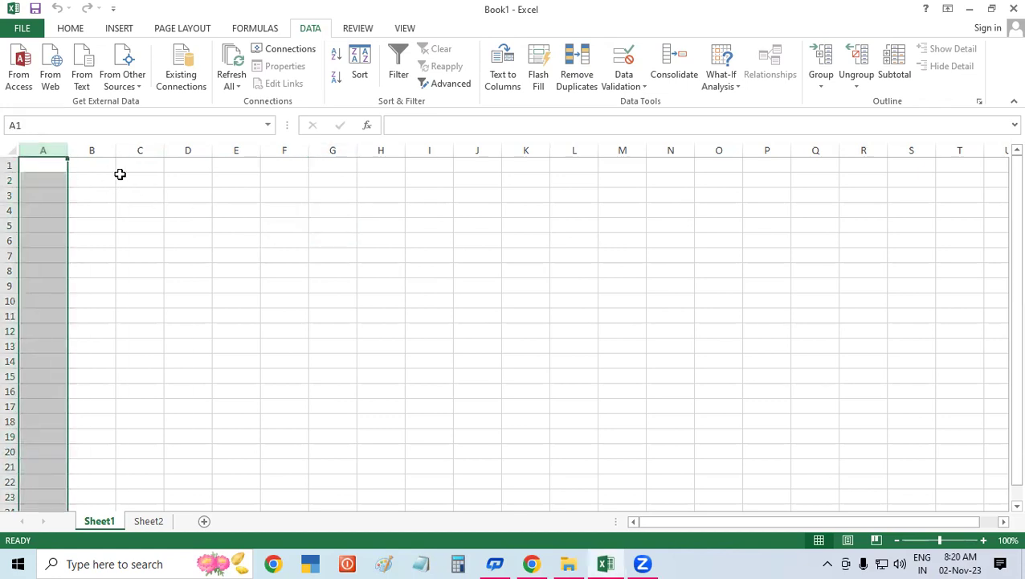
{"action": "left_click", "coordinate": [144, 177]}
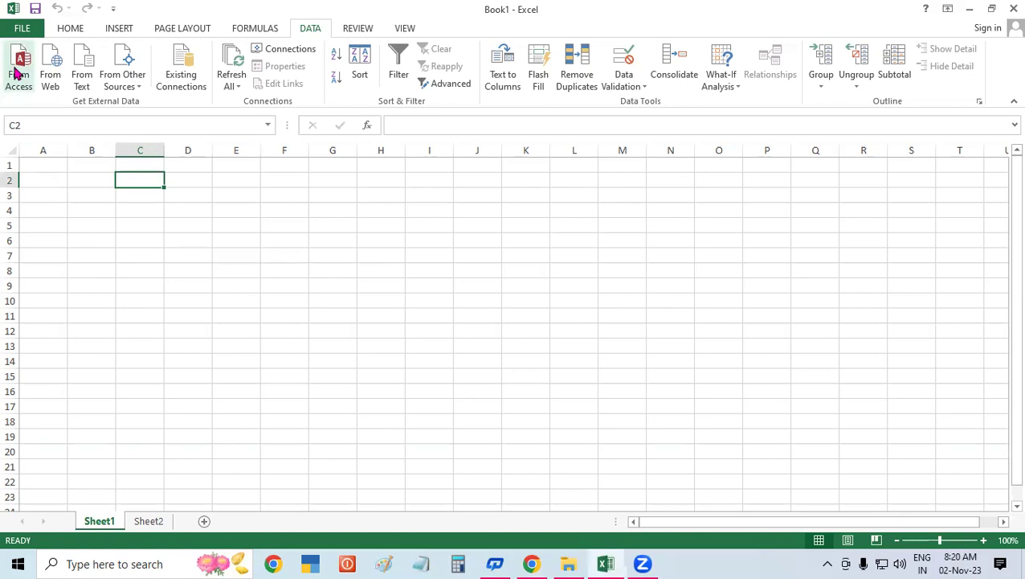
{"action": "left_click", "coordinate": [256, 177]}
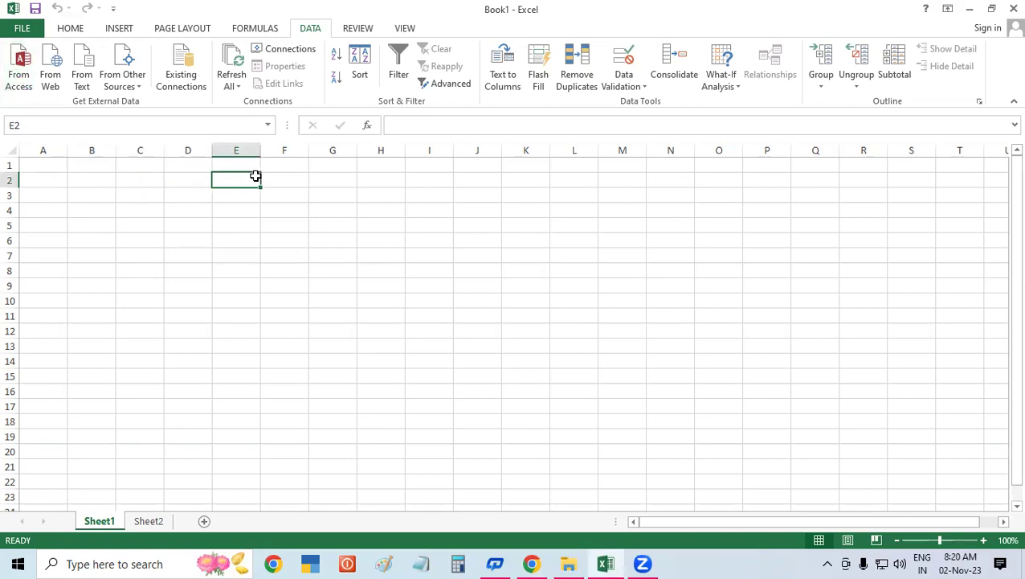
{"action": "left_click", "coordinate": [181, 180]}
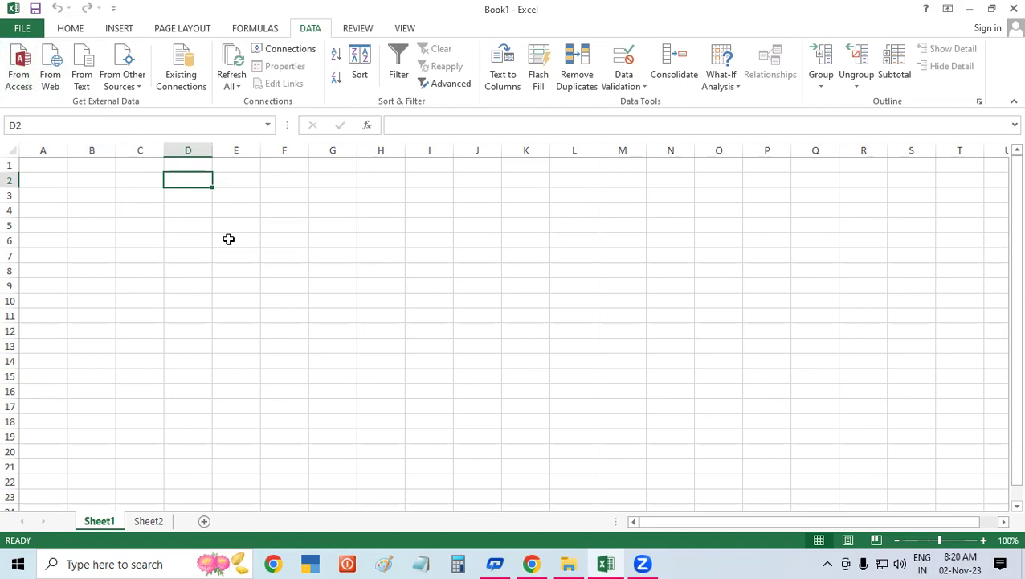
{"action": "left_click", "coordinate": [52, 178]}
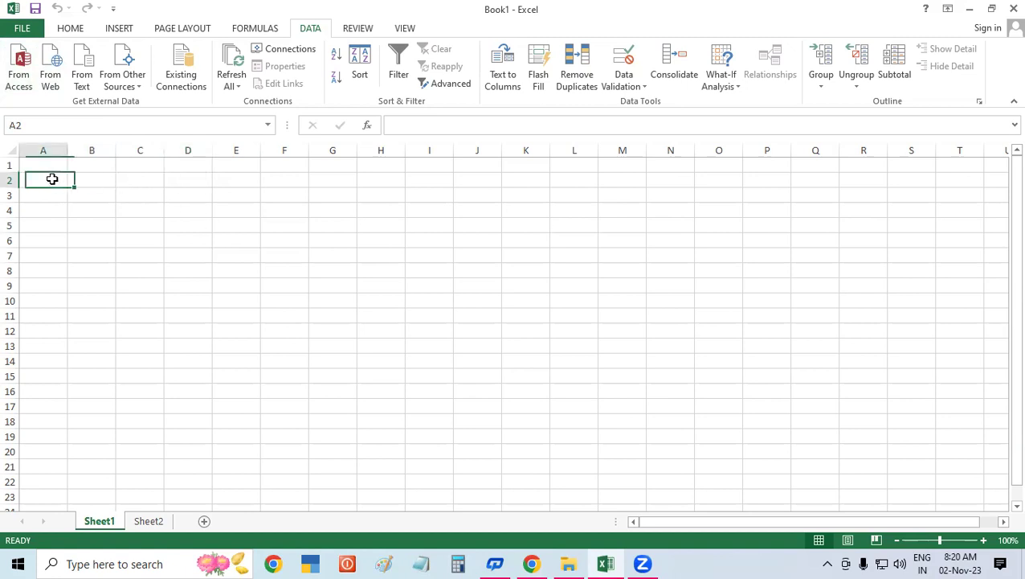
{"action": "left_click", "coordinate": [270, 179]}
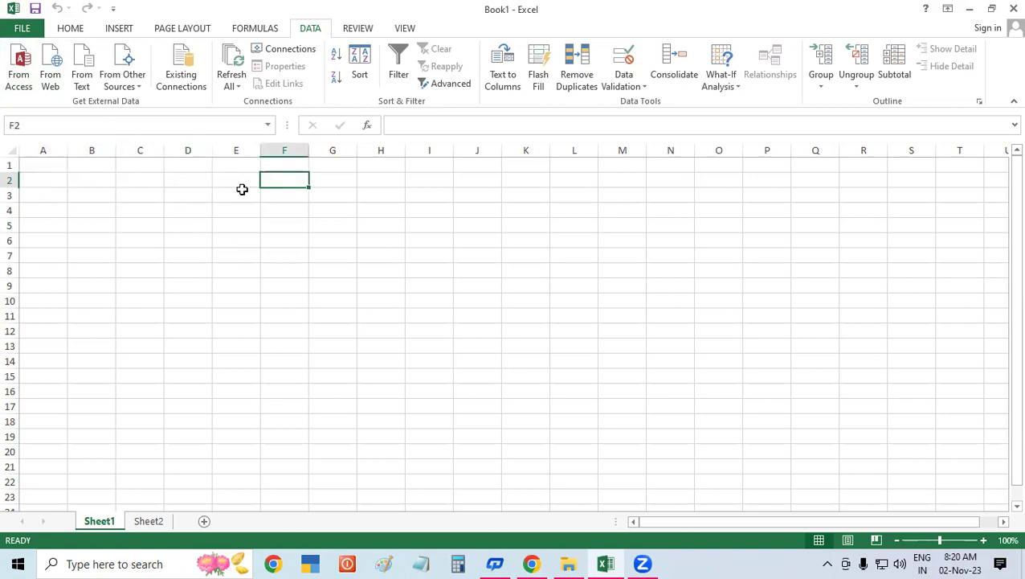
{"action": "left_click", "coordinate": [47, 200]}
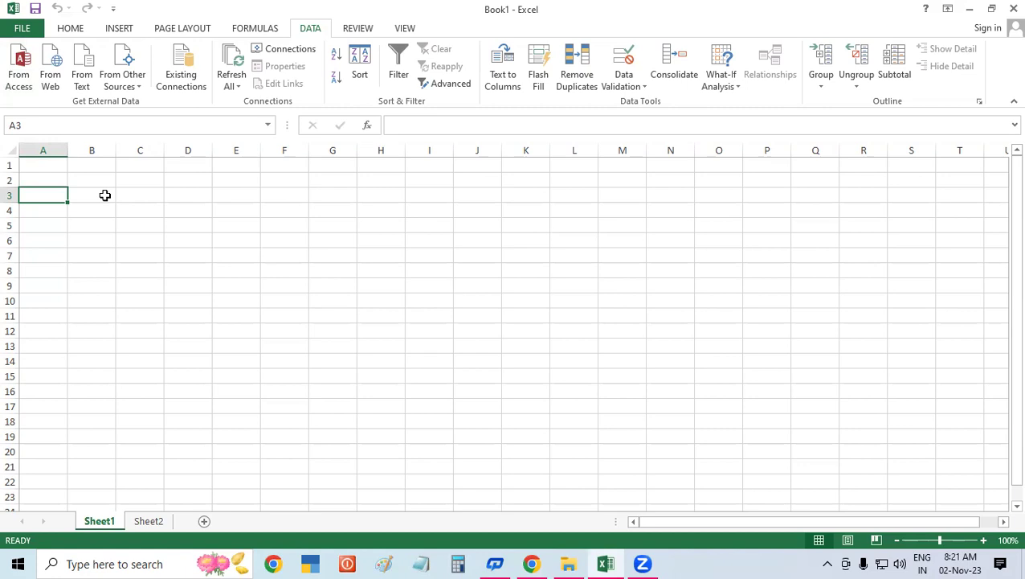
- Launch Microsoft Word by running winword from the Windows Run dialog
{"action": "key", "text": "super+r"}
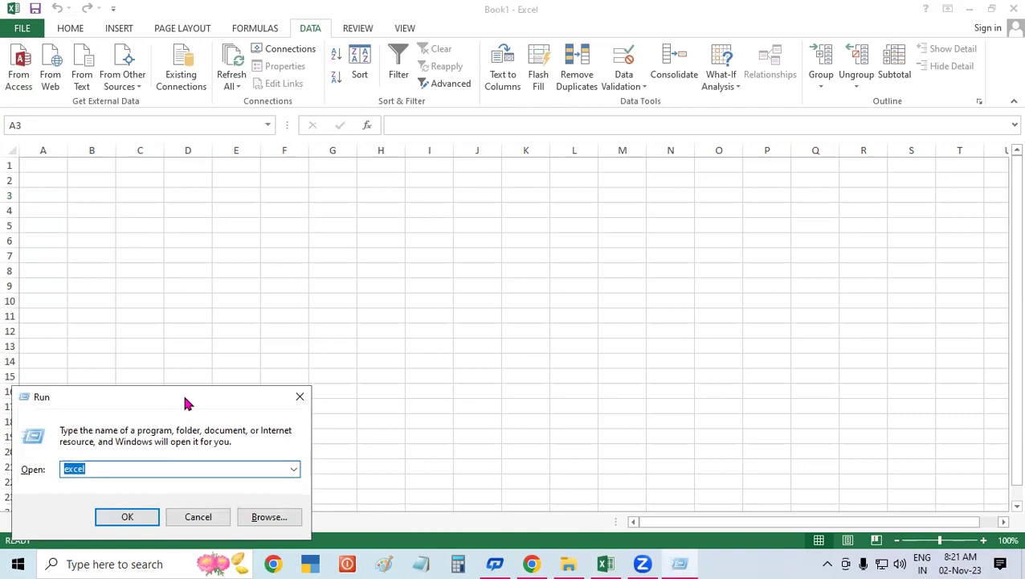
{"action": "left_click_drag", "start_coordinate": [181, 404], "coordinate": [414, 155]}
{"action": "type", "text": "win"}
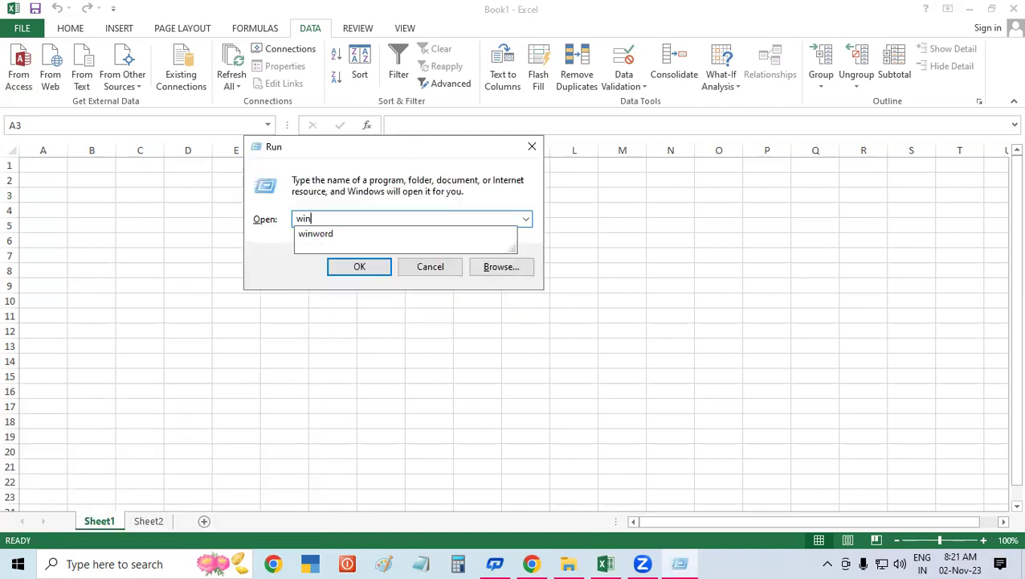
{"action": "key", "text": "Down"}
{"action": "key", "text": "Return"}
{"action": "key", "text": "Return"}
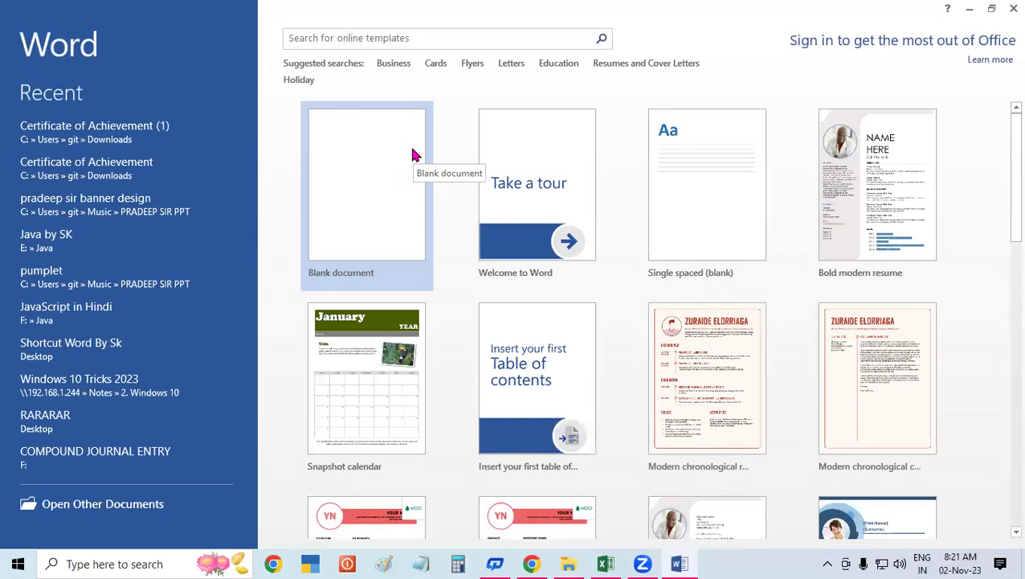
- Create a blank Word document, zoom the page in, and show the Mailings commands
{"action": "left_click", "coordinate": [381, 186]}
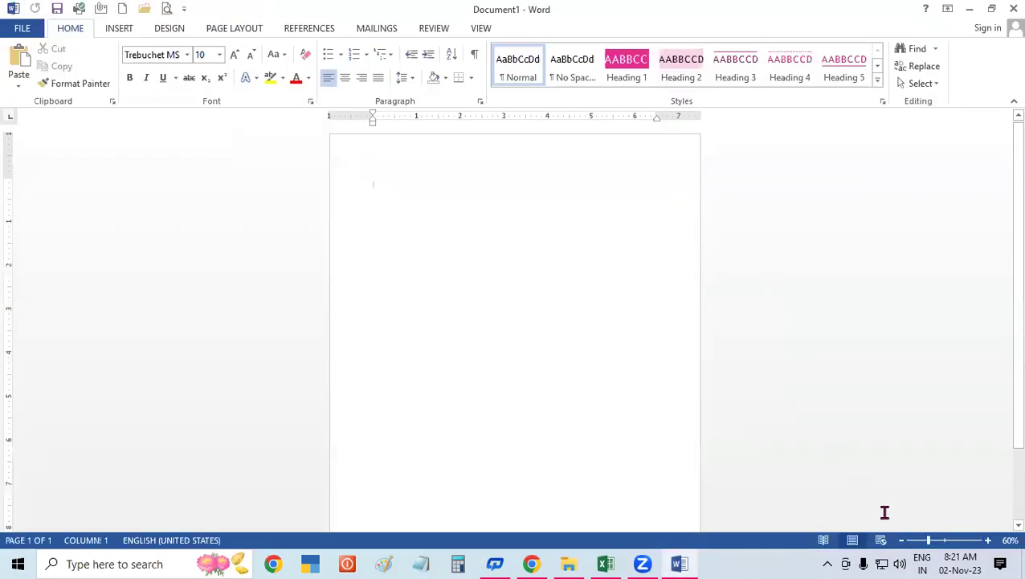
{"action": "left_click", "coordinate": [989, 540]}
{"action": "left_click", "coordinate": [988, 540]}
{"action": "left_click", "coordinate": [988, 540]}
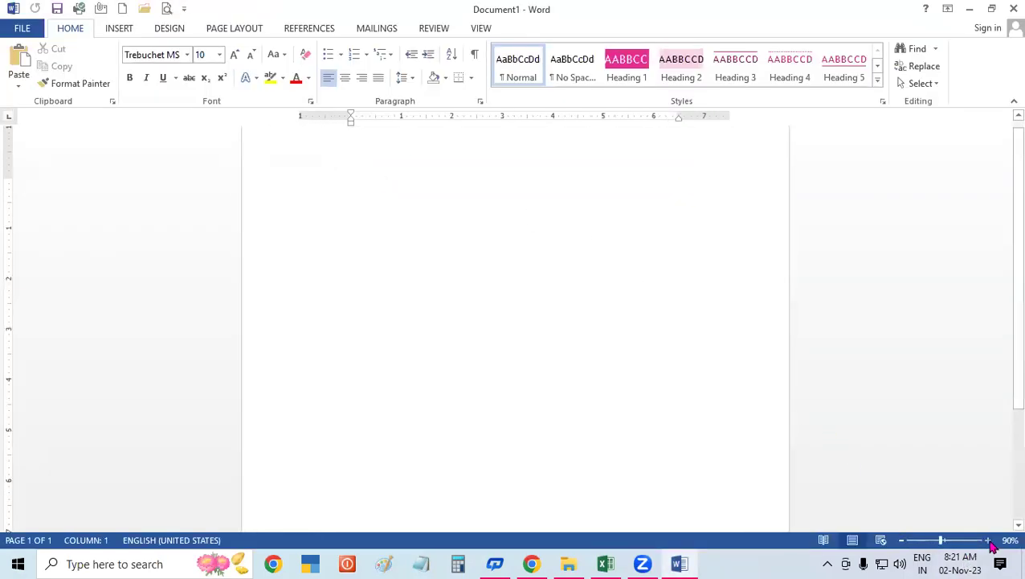
{"action": "left_click", "coordinate": [988, 540]}
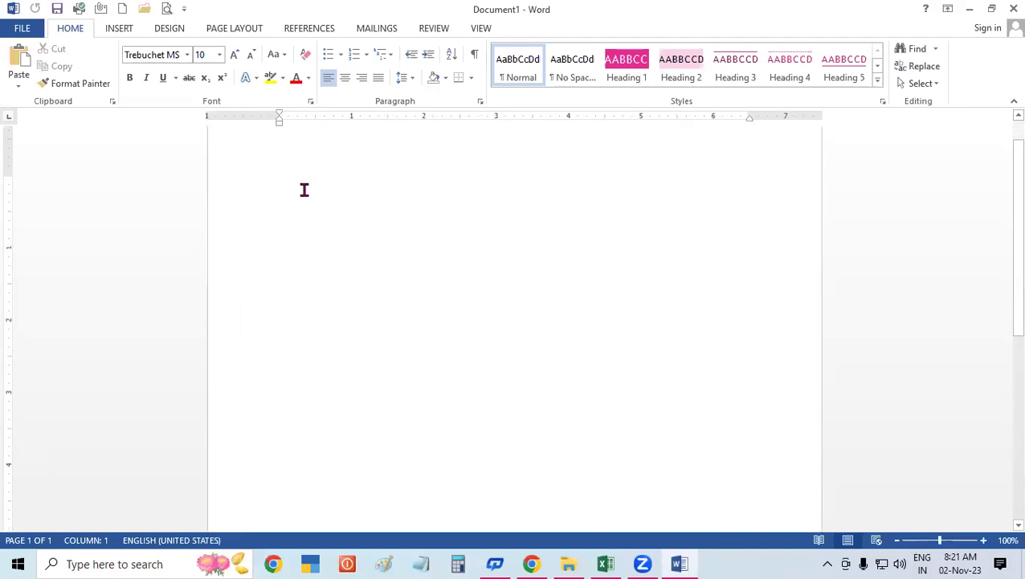
{"action": "left_click", "coordinate": [387, 30]}
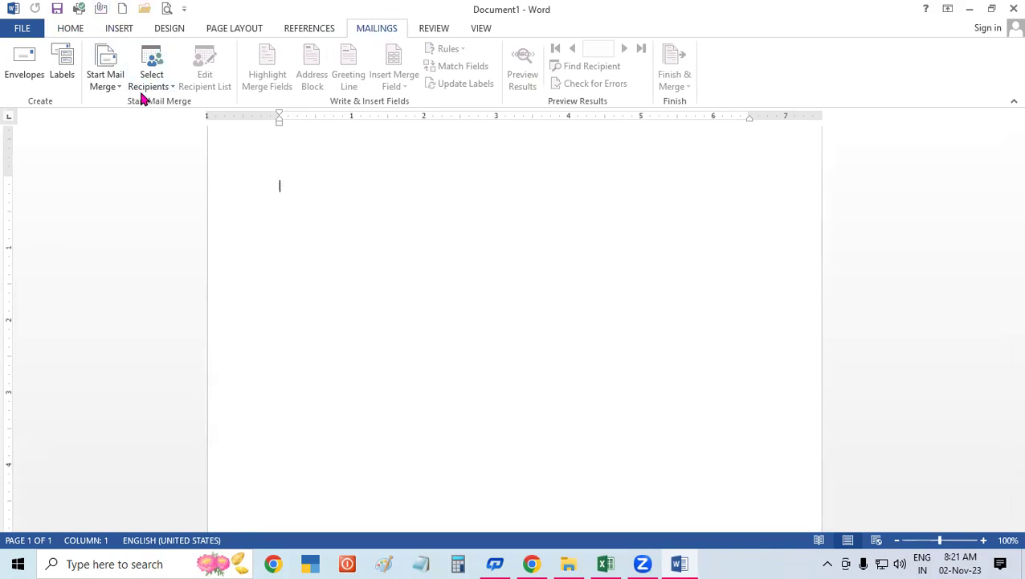
- Choose Select Recipients > Type a New List to open the New Address List form
{"action": "left_click", "coordinate": [167, 86]}
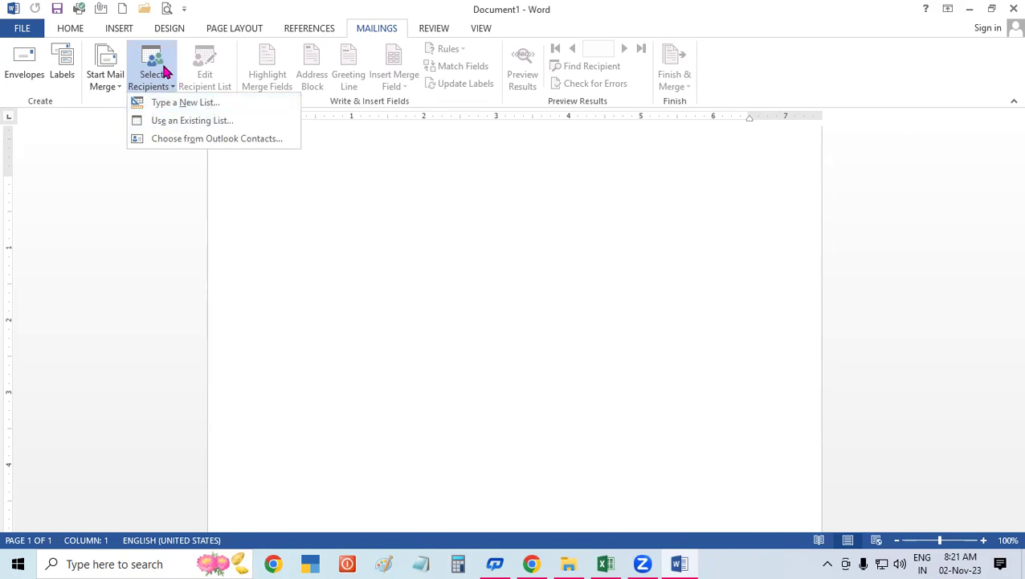
{"action": "left_click", "coordinate": [206, 107]}
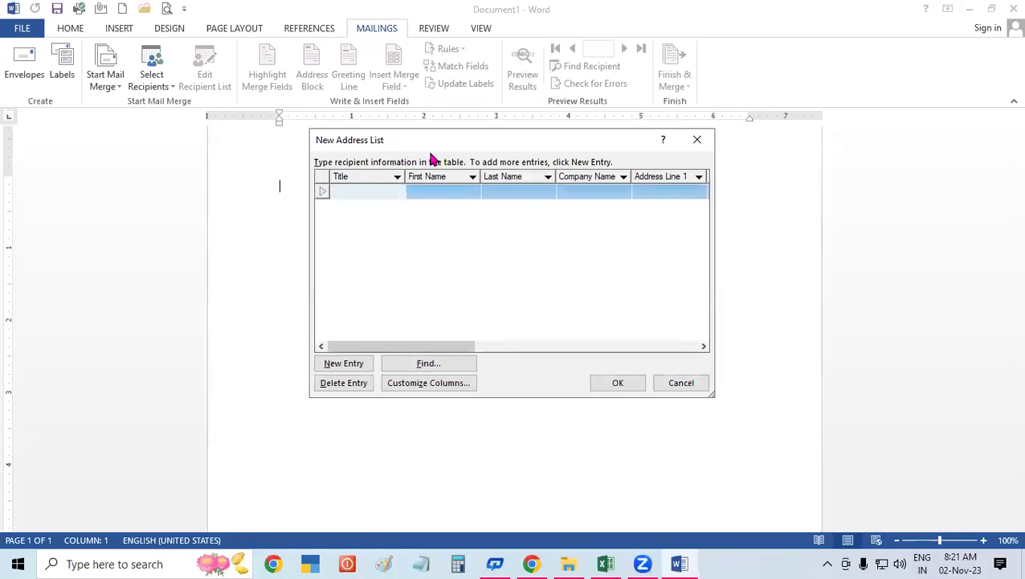
- Enter the first recipient: title Mr, first and last name, company GIT, and address line
{"action": "left_click_drag", "start_coordinate": [446, 148], "coordinate": [390, 44]}
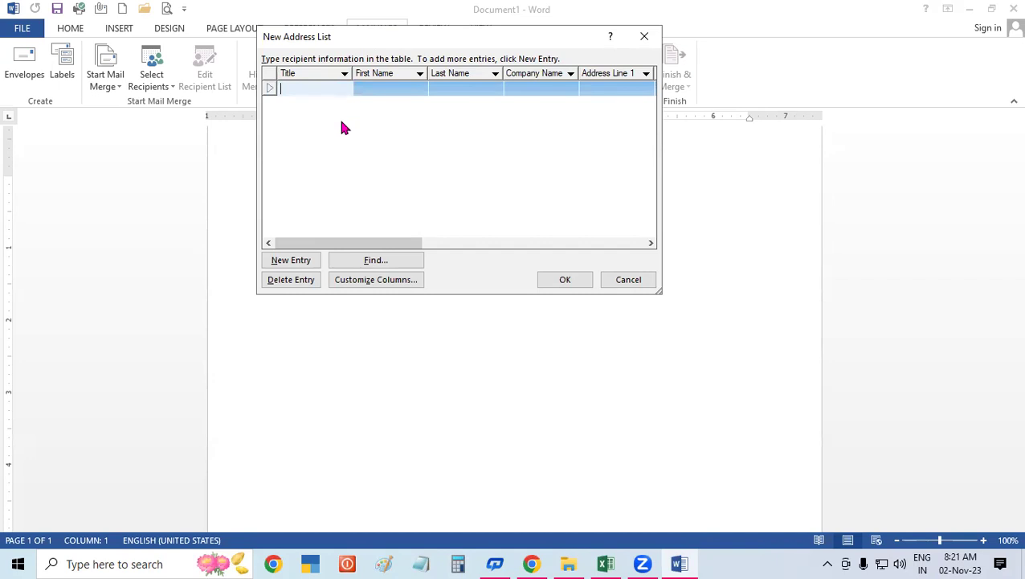
{"action": "type", "text": "Mr"}
{"action": "key", "text": "BackSpace"}
{"action": "type", "text": "r"}
{"action": "key", "text": "Tab"}
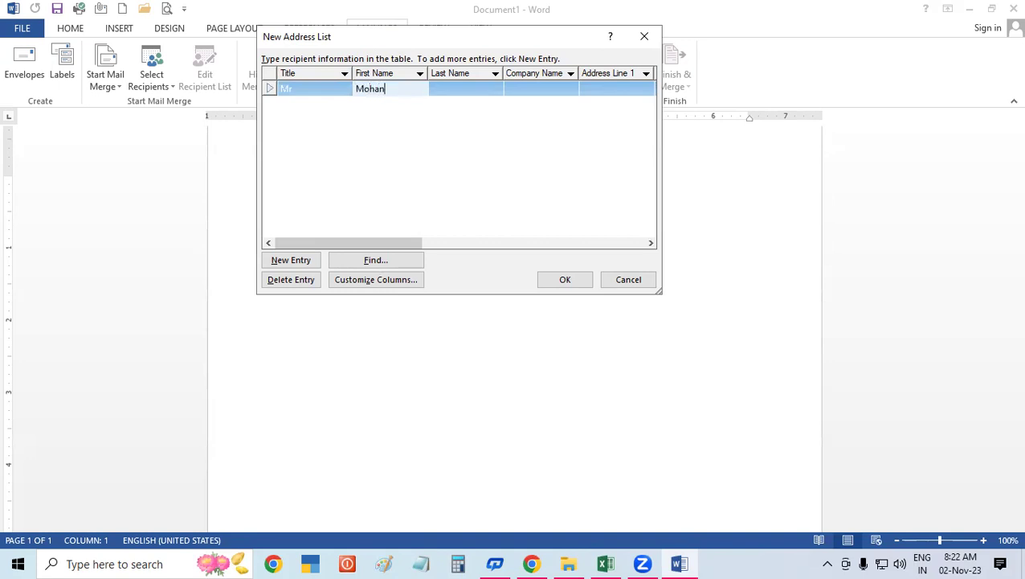
{"action": "key", "text": "Tab"}
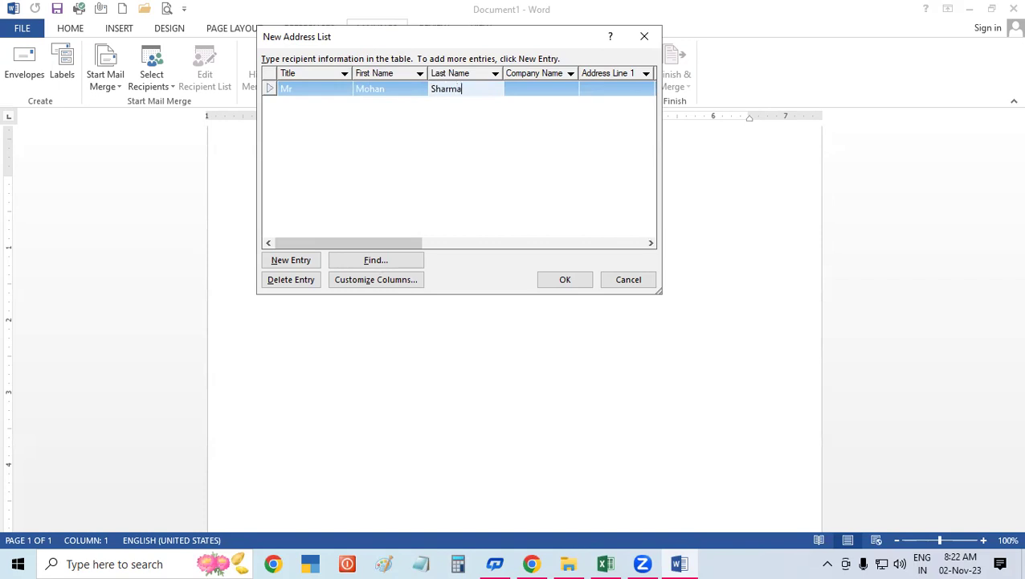
{"action": "key", "text": "Tab"}
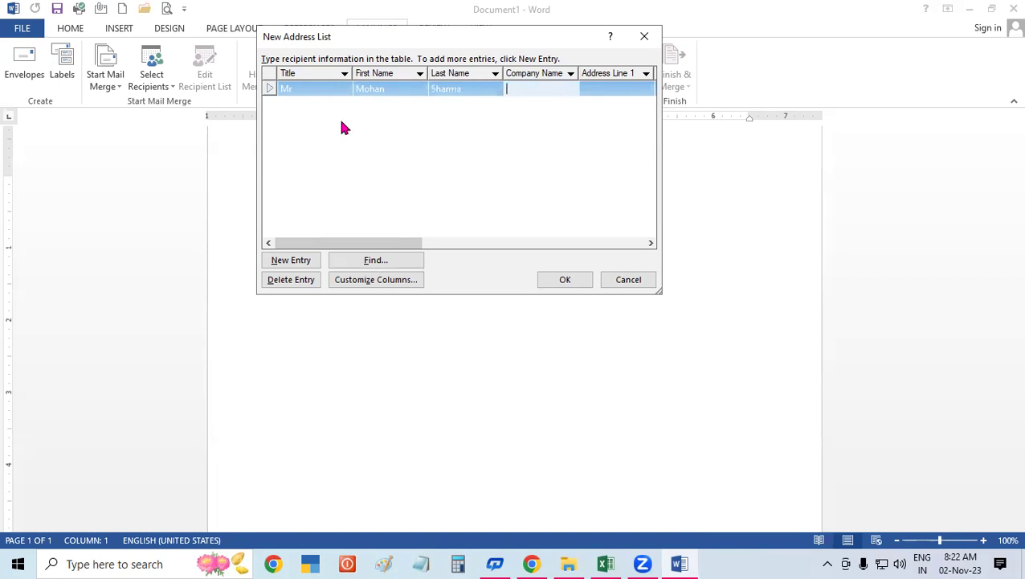
{"action": "type", "text": "GIT"}
{"action": "key", "text": "Tab"}
{"action": "type", "text": "Padrauna"}
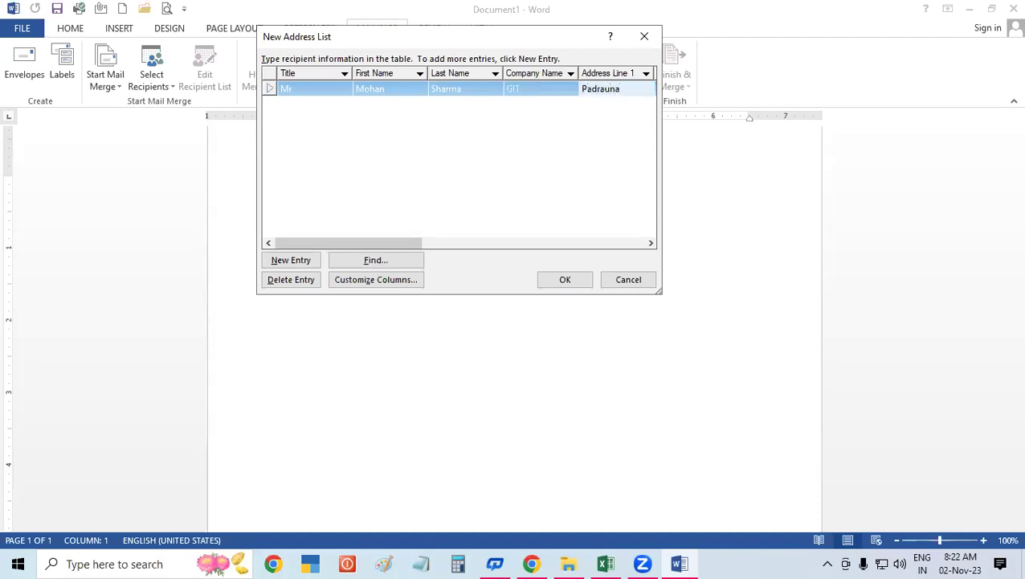
- Add a second recipient with title Mr, their names, company GIT and address line
{"action": "left_click", "coordinate": [299, 262]}
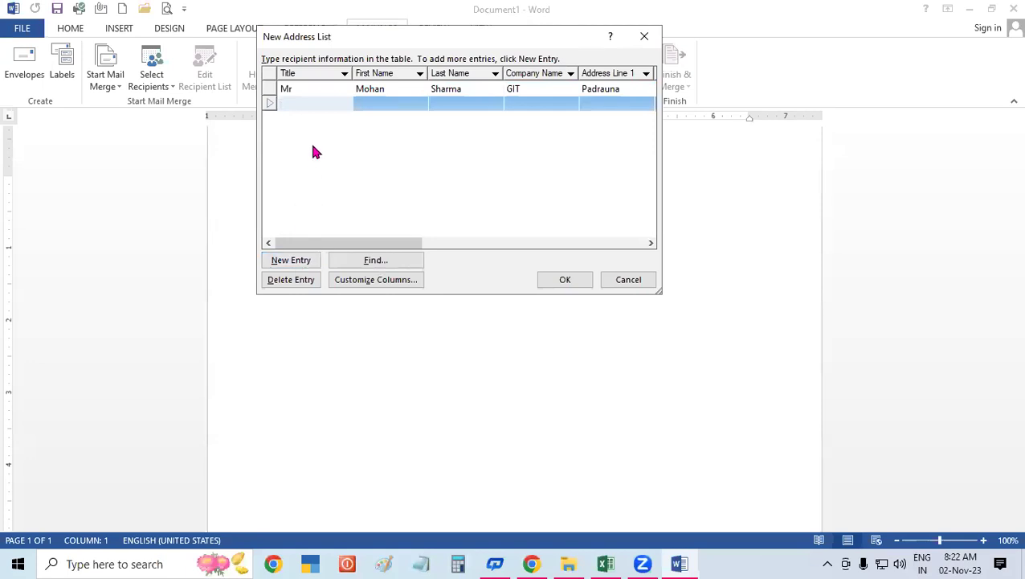
{"action": "type", "text": "Mr"}
{"action": "key", "text": "Tab"}
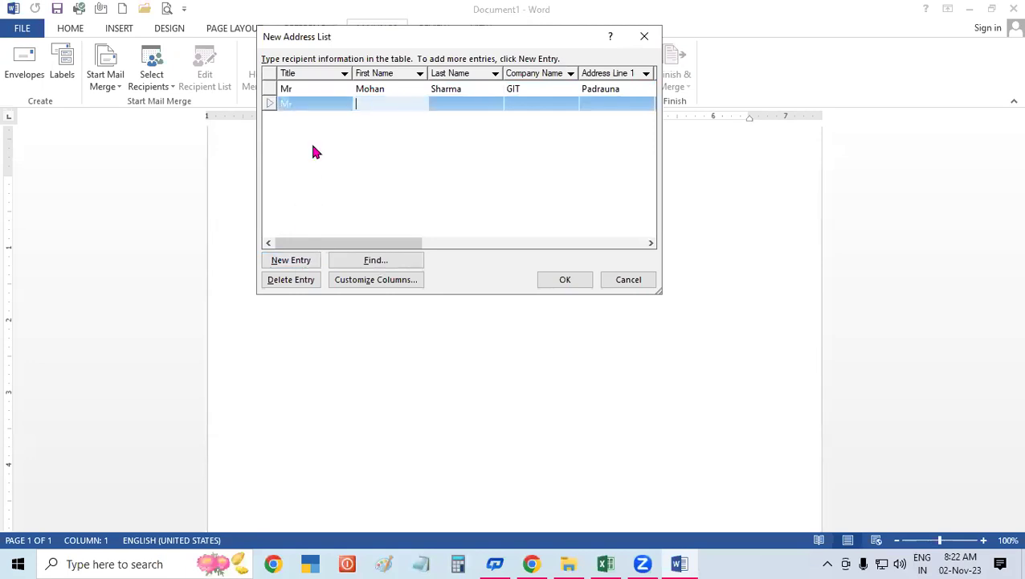
{"action": "key", "text": "Tab"}
{"action": "key", "text": "Tab"}
{"action": "type", "text": "GIT"}
{"action": "key", "text": "Tab"}
{"action": "type", "text": "Kasia"}
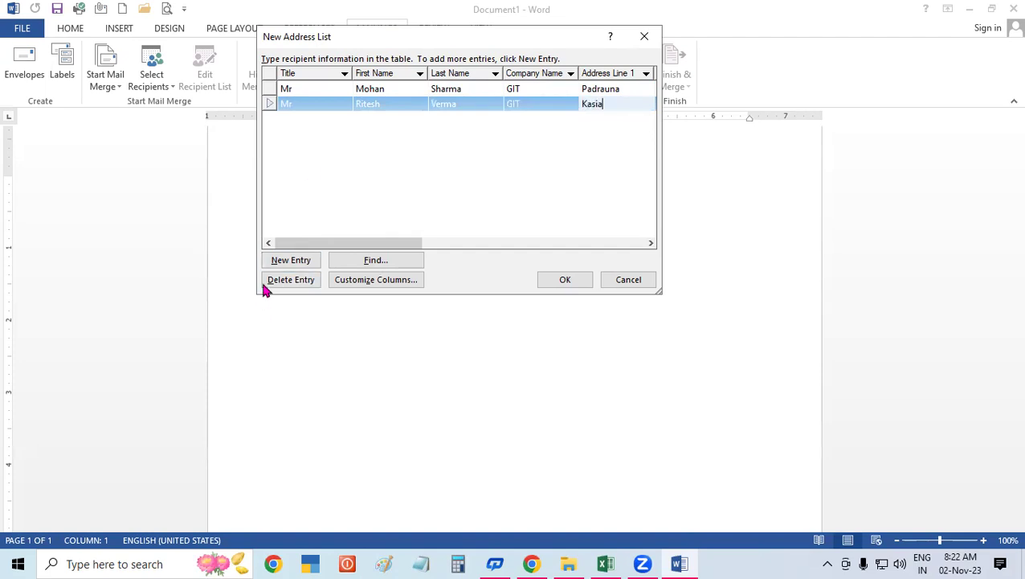
- Add a third recipient with title Mr, their names, company GIT and address line
{"action": "left_click", "coordinate": [281, 262]}
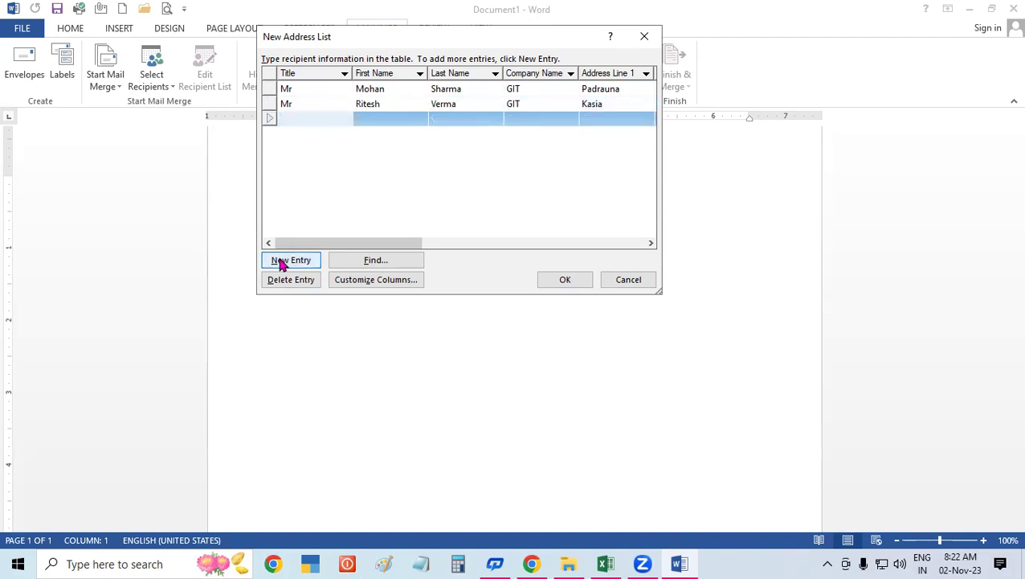
{"action": "type", "text": "Mr"}
{"action": "key", "text": "Tab"}
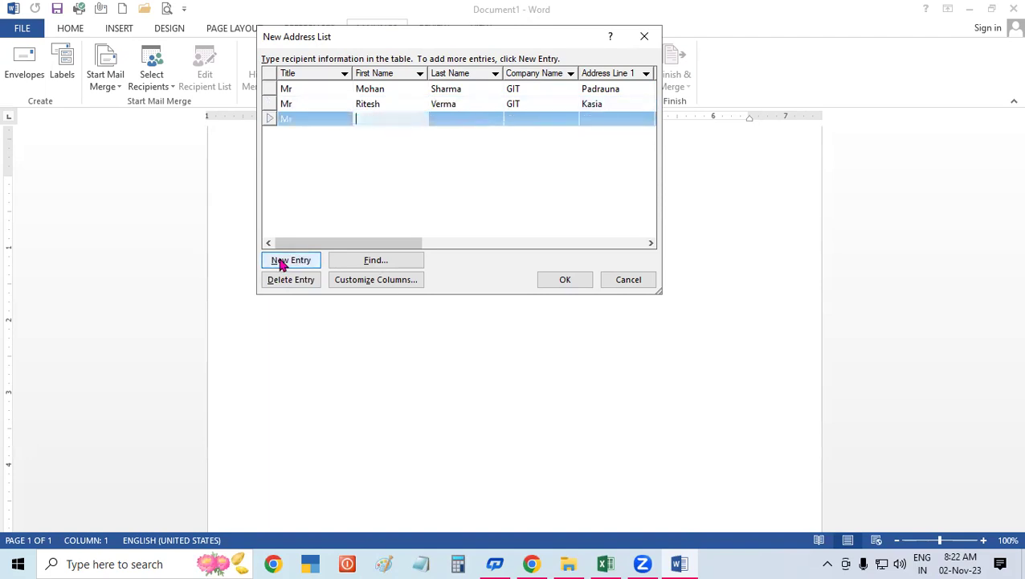
{"action": "key", "text": "Tab"}
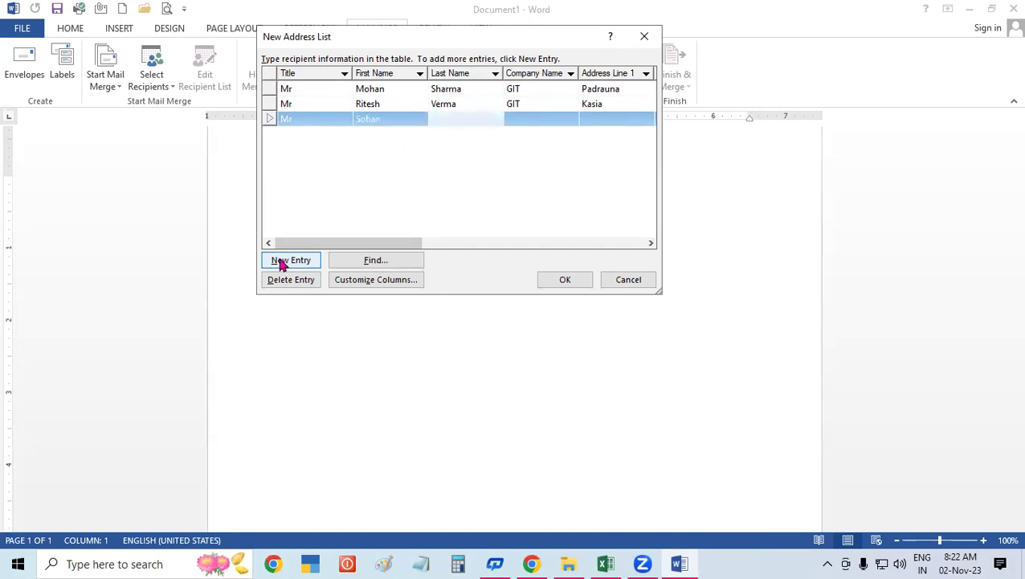
{"action": "key", "text": "Tab"}
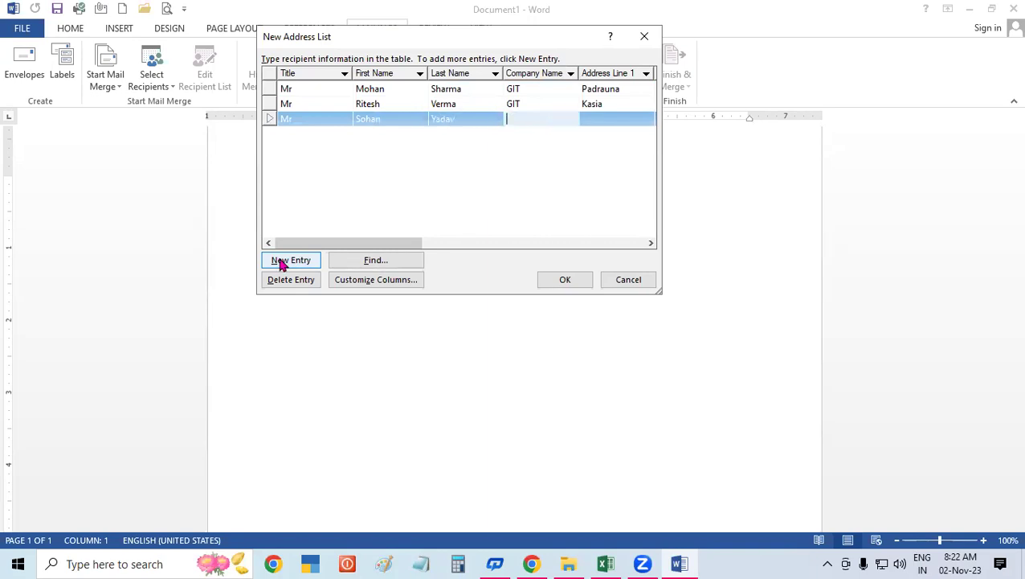
{"action": "type", "text": "GIT"}
{"action": "key", "text": "Tab"}
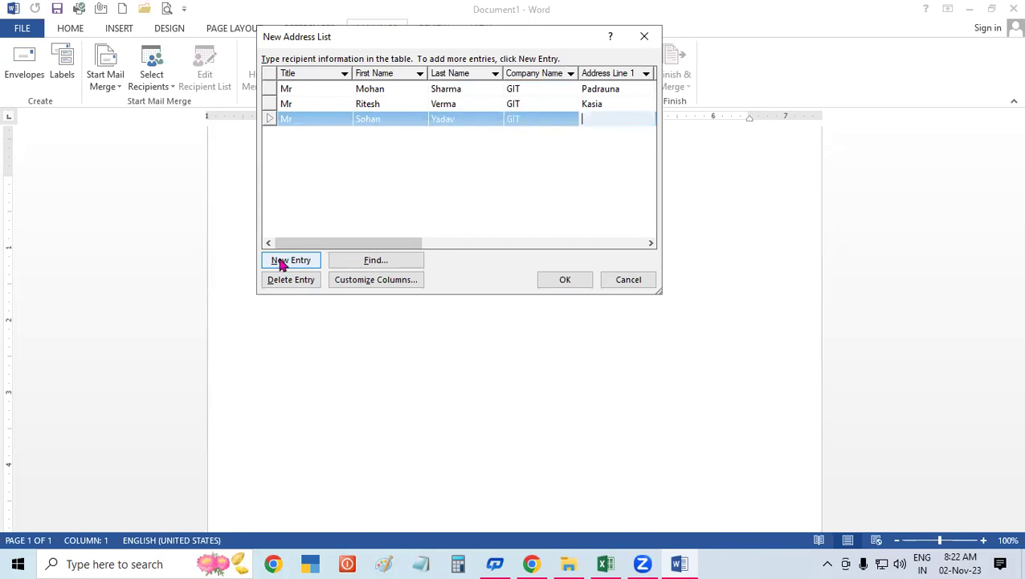
{"action": "type", "text": "Rampur"}
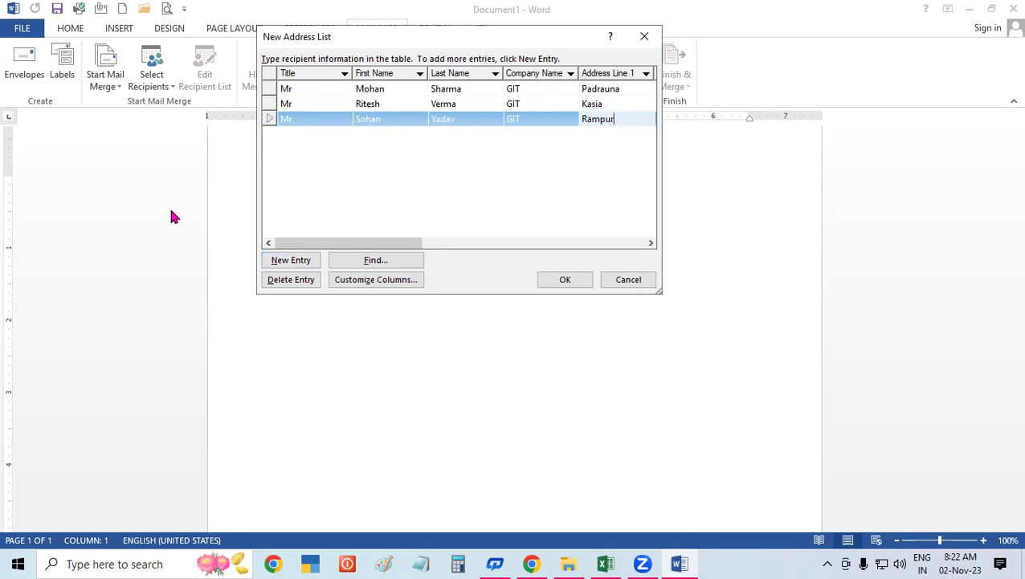
- Save the recipient list as ddddd in Documents, then close Word without saving Document1
{"action": "left_click", "coordinate": [564, 280]}
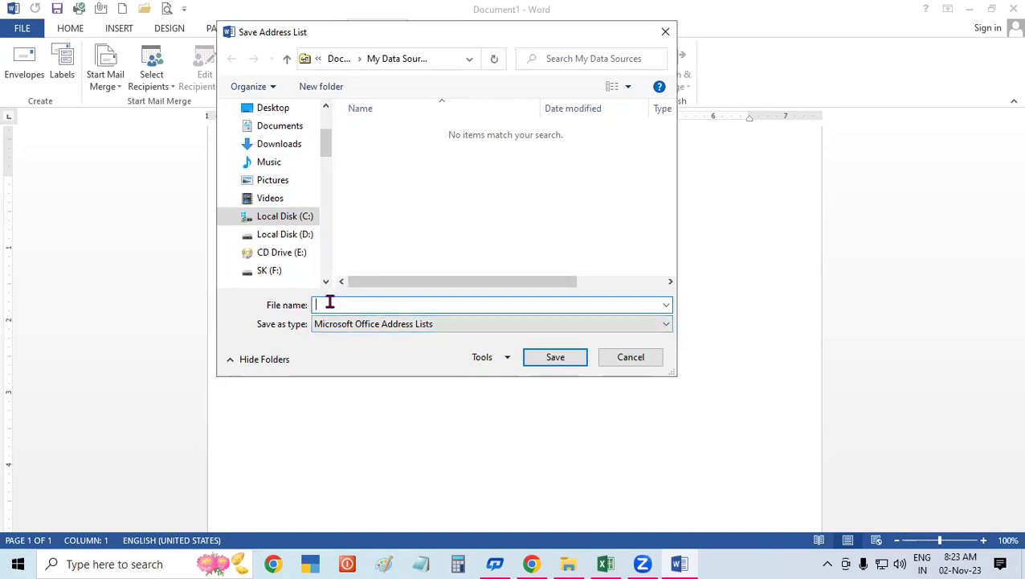
{"action": "type", "text": "ddddd"}
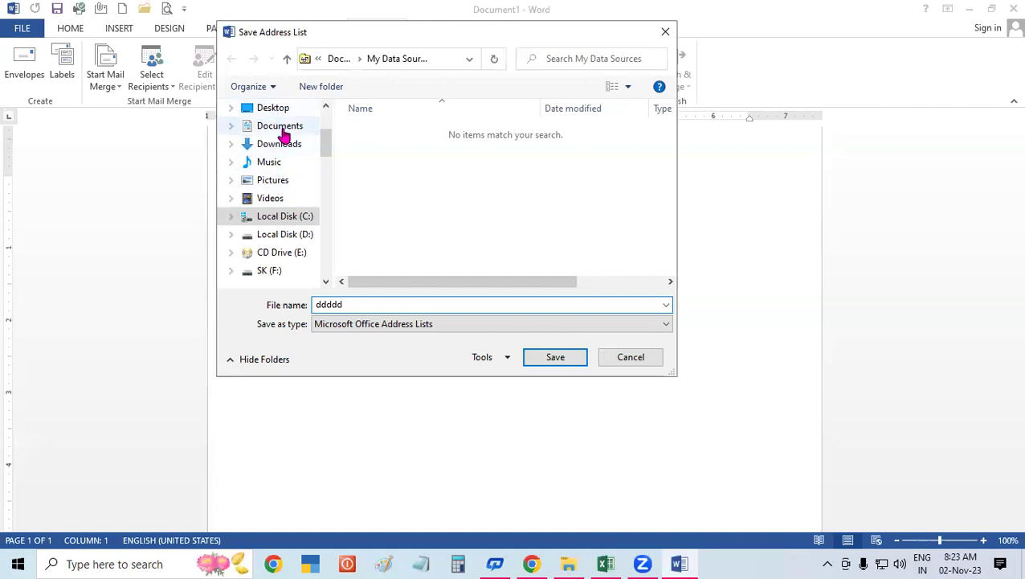
{"action": "left_click", "coordinate": [283, 129]}
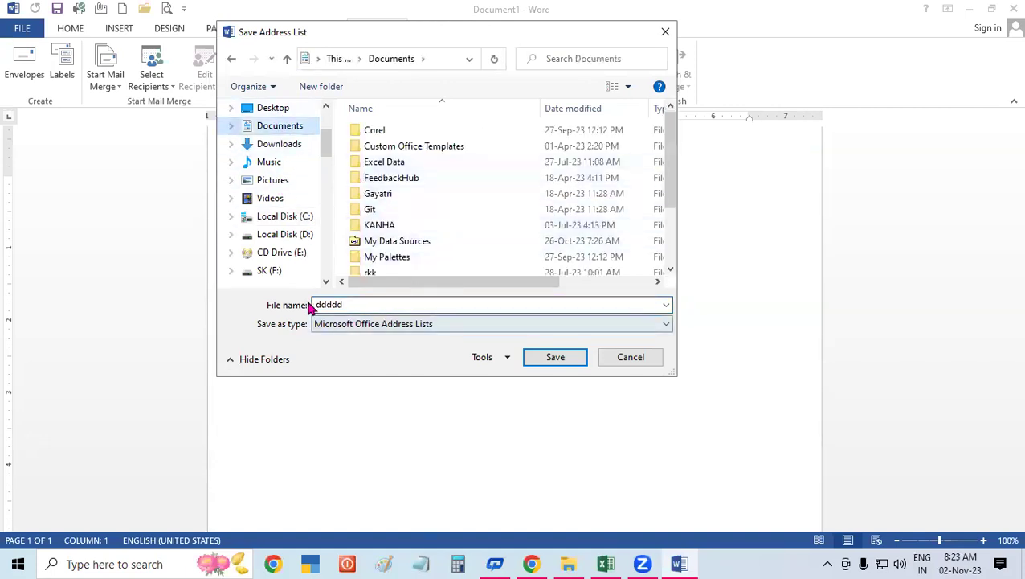
{"action": "left_click", "coordinate": [556, 357]}
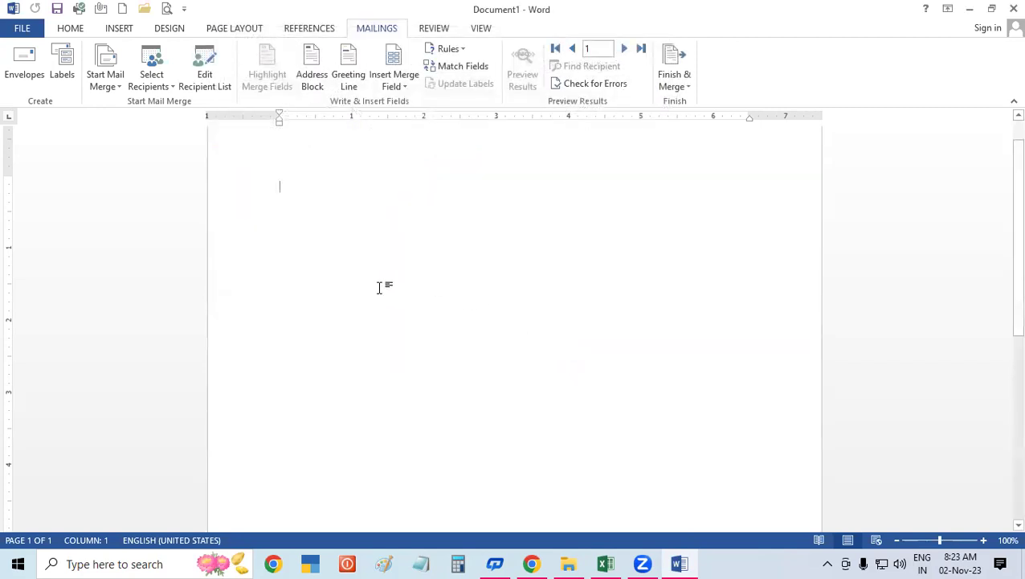
{"action": "left_click", "coordinate": [1003, 8]}
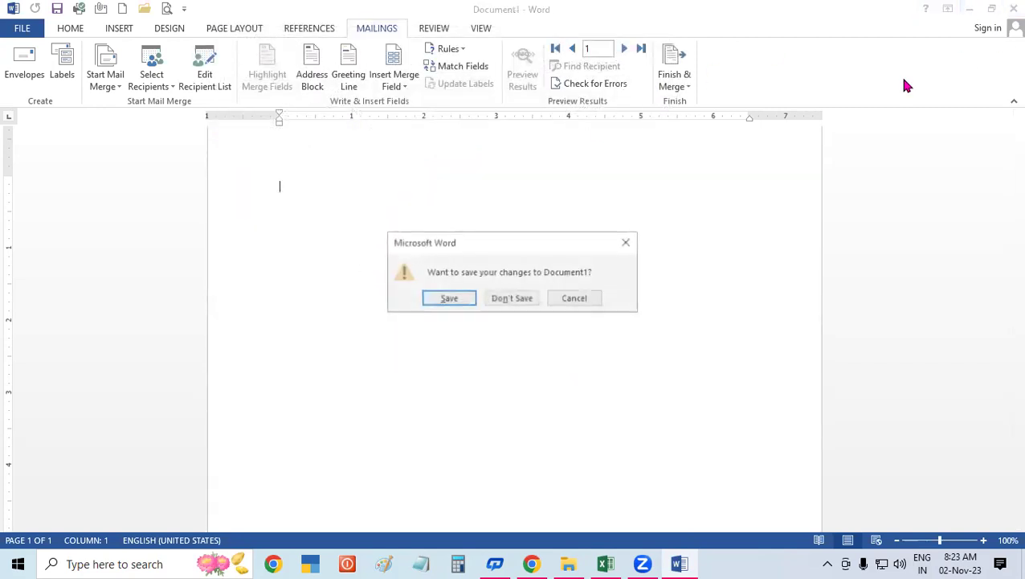
{"action": "left_click", "coordinate": [521, 300]}
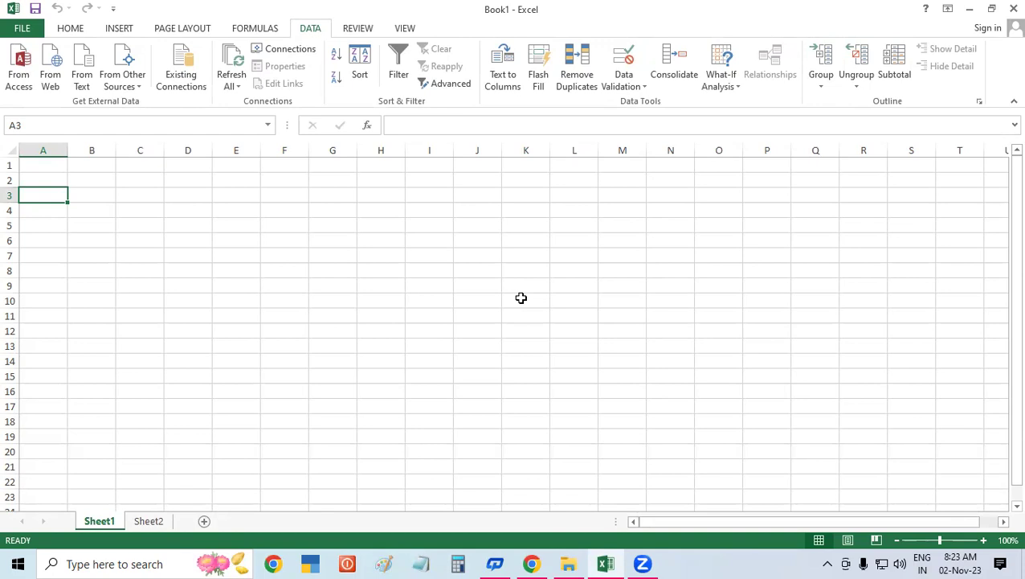
- Select cell A3 and pick the ddddd Access database in Documents as the data source
{"action": "left_click", "coordinate": [300, 243]}
{"action": "left_click", "coordinate": [48, 197]}
{"action": "left_click", "coordinate": [18, 62]}
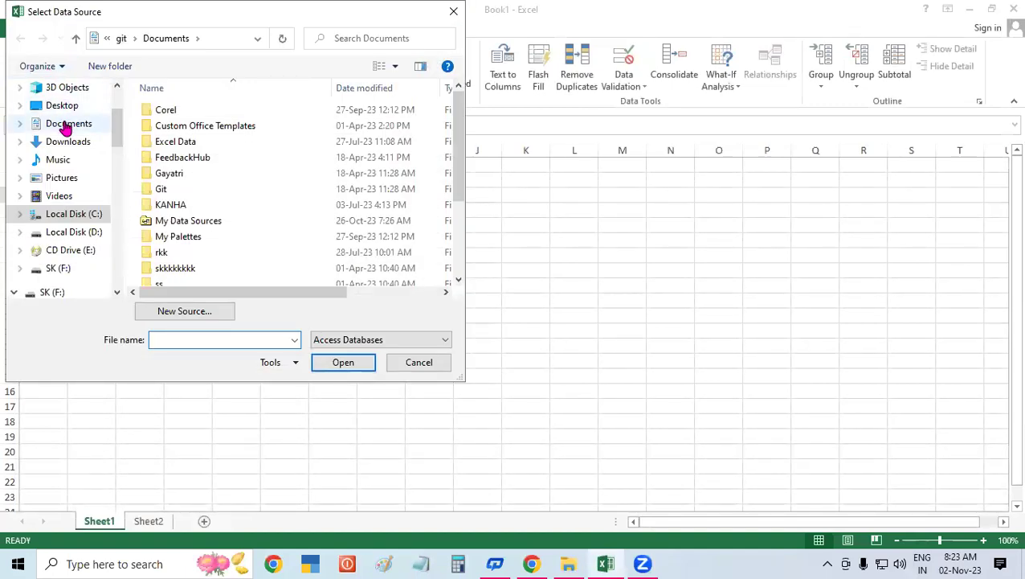
{"action": "left_click", "coordinate": [64, 127]}
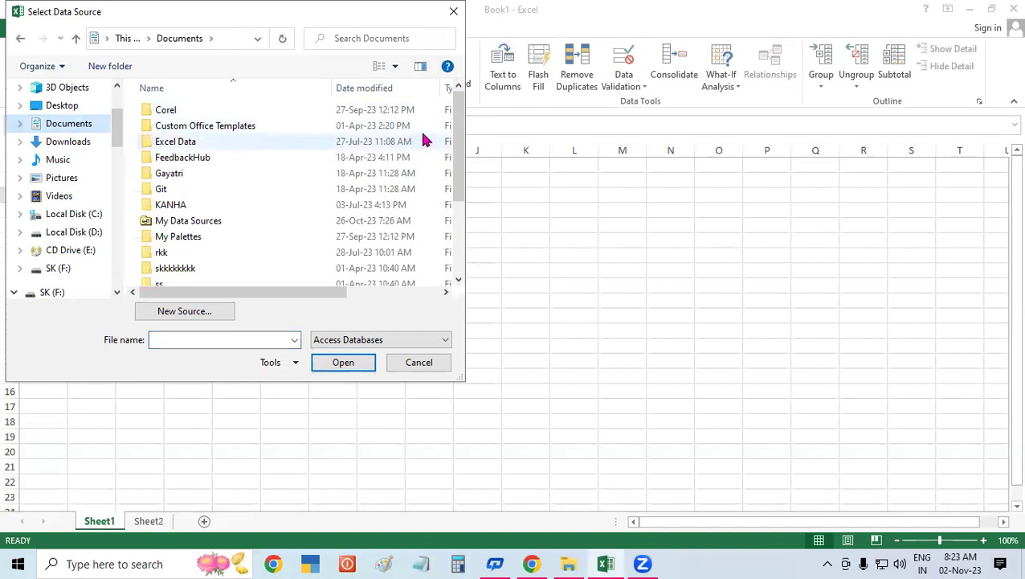
{"action": "left_click_drag", "start_coordinate": [460, 115], "coordinate": [460, 236]}
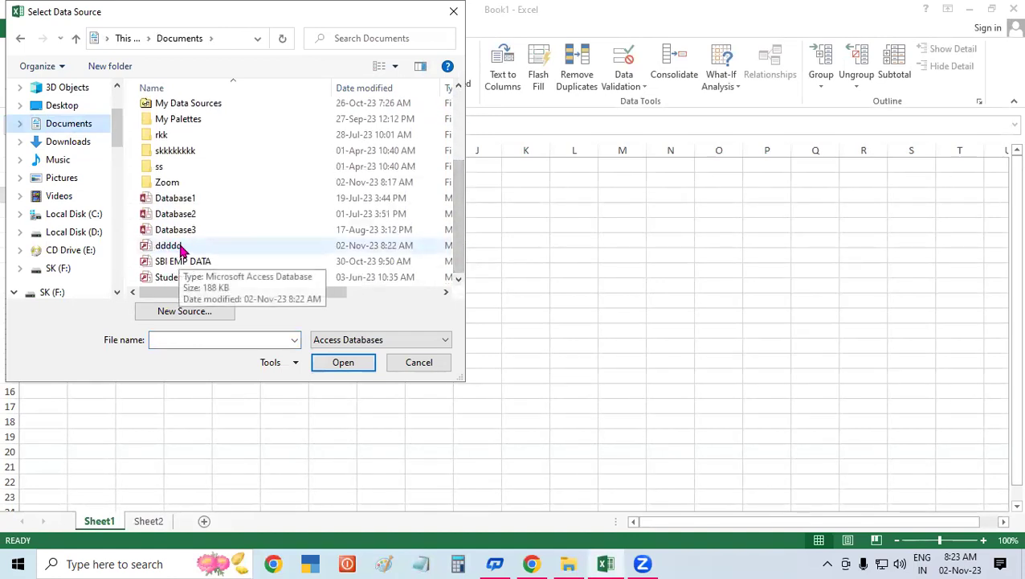
{"action": "left_click", "coordinate": [182, 251]}
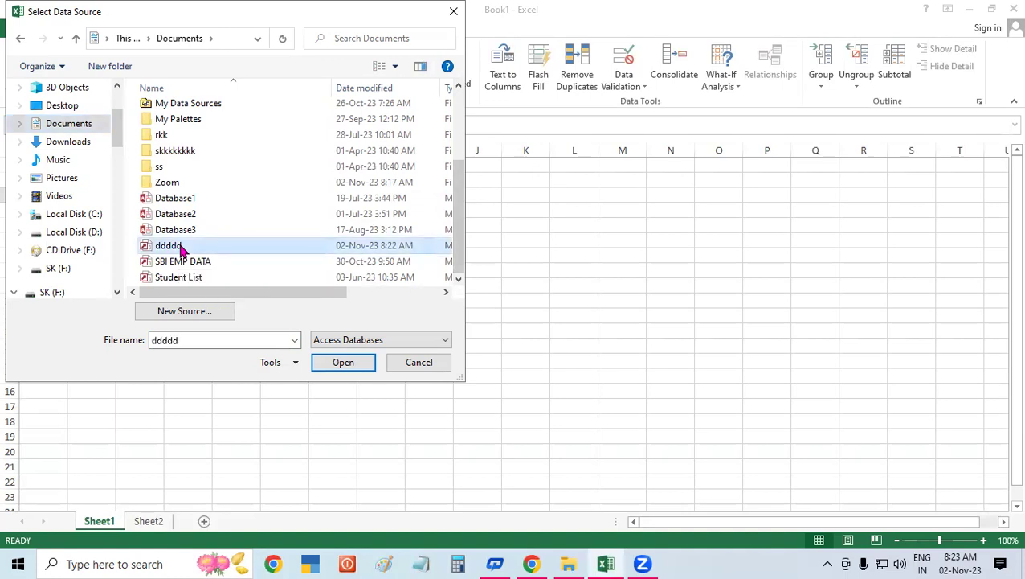
{"action": "left_click", "coordinate": [352, 368]}
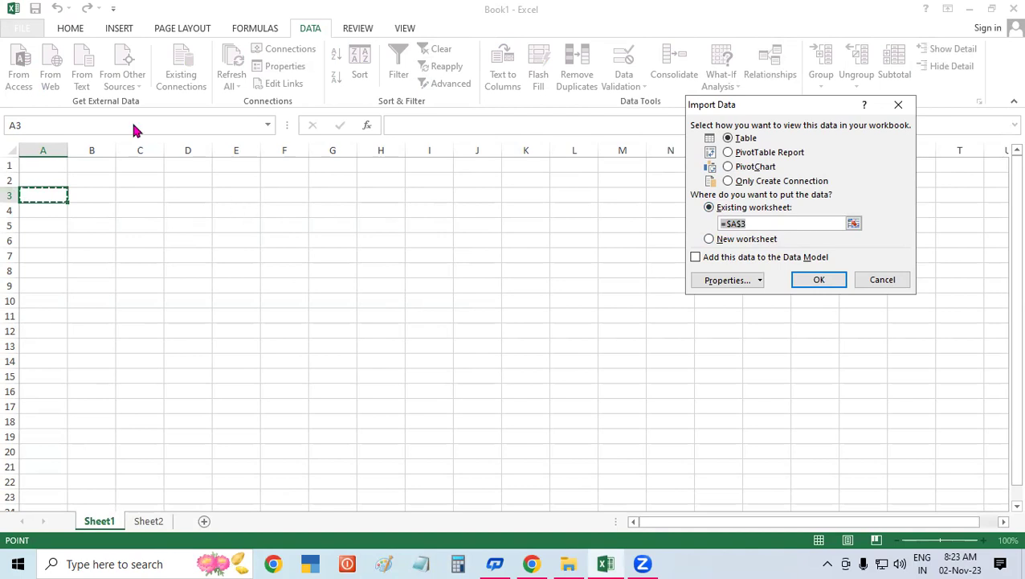
- Confirm the import as a Table on the existing worksheet at $A$3
{"action": "left_click", "coordinate": [819, 279]}
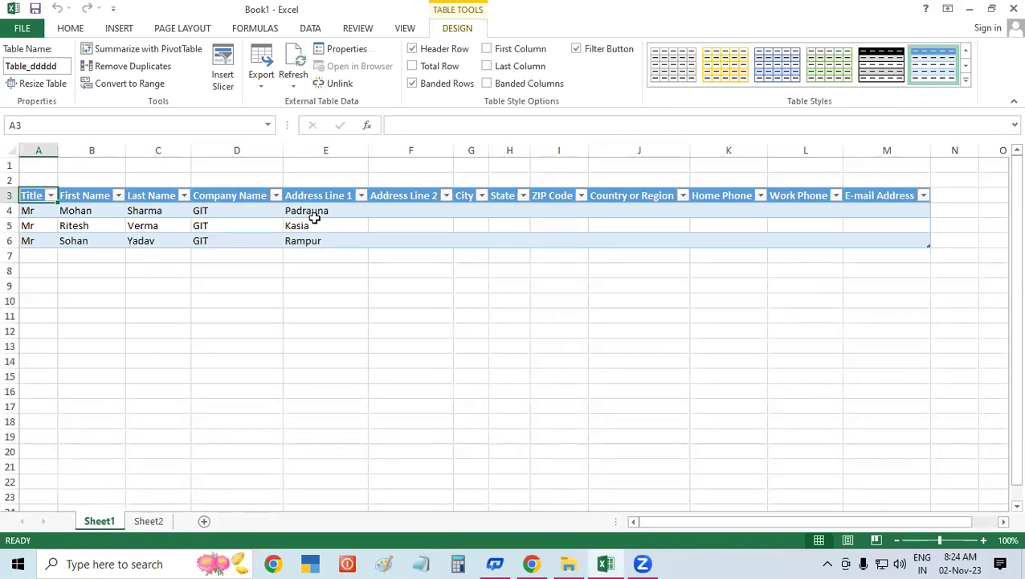
- Clear all contents from the unused table columns F through M
{"action": "left_click", "coordinate": [399, 215]}
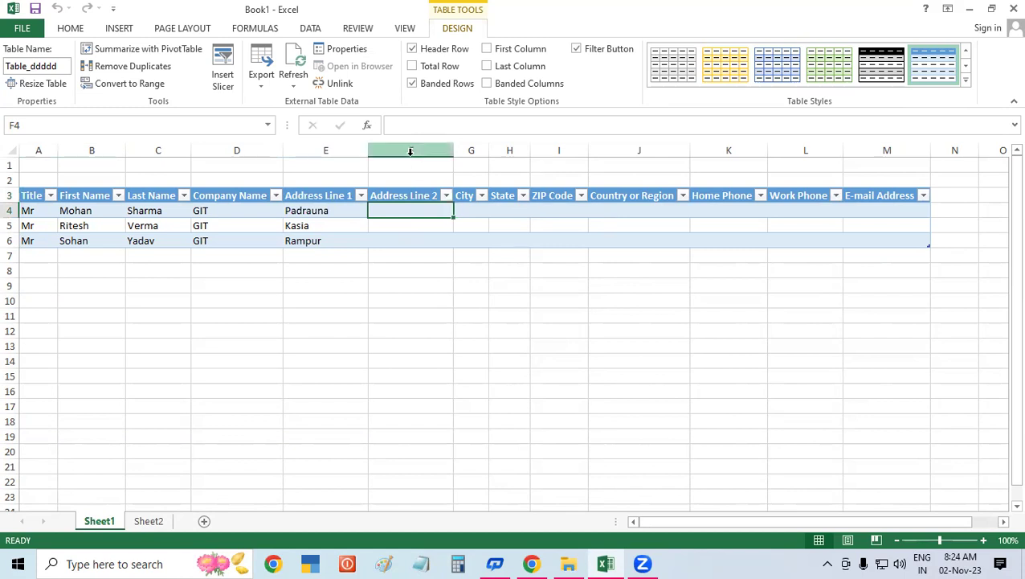
{"action": "left_click_drag", "start_coordinate": [410, 151], "coordinate": [916, 150]}
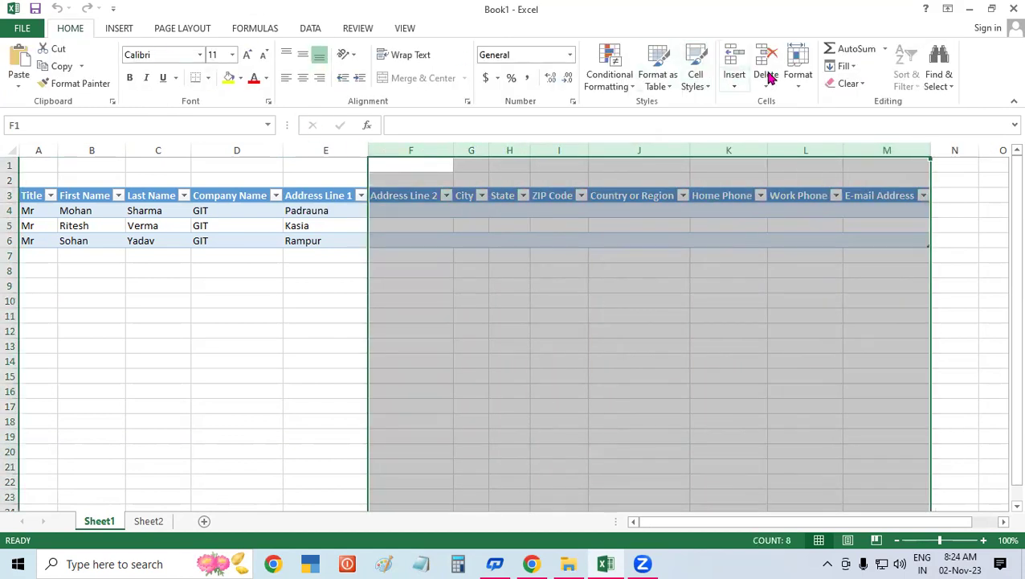
{"action": "left_click", "coordinate": [849, 84]}
{"action": "left_click", "coordinate": [863, 102]}
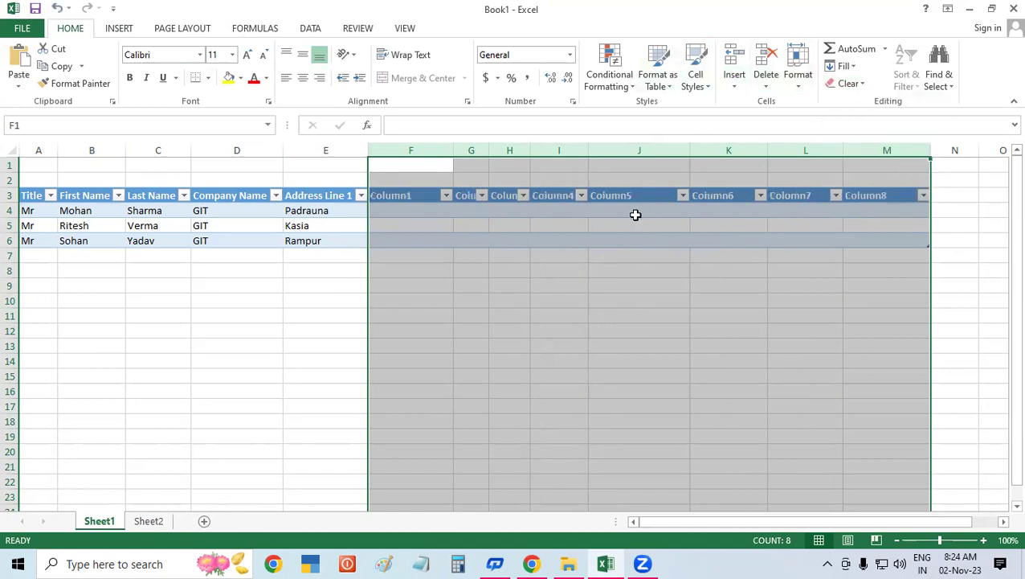
{"action": "left_click", "coordinate": [850, 84]}
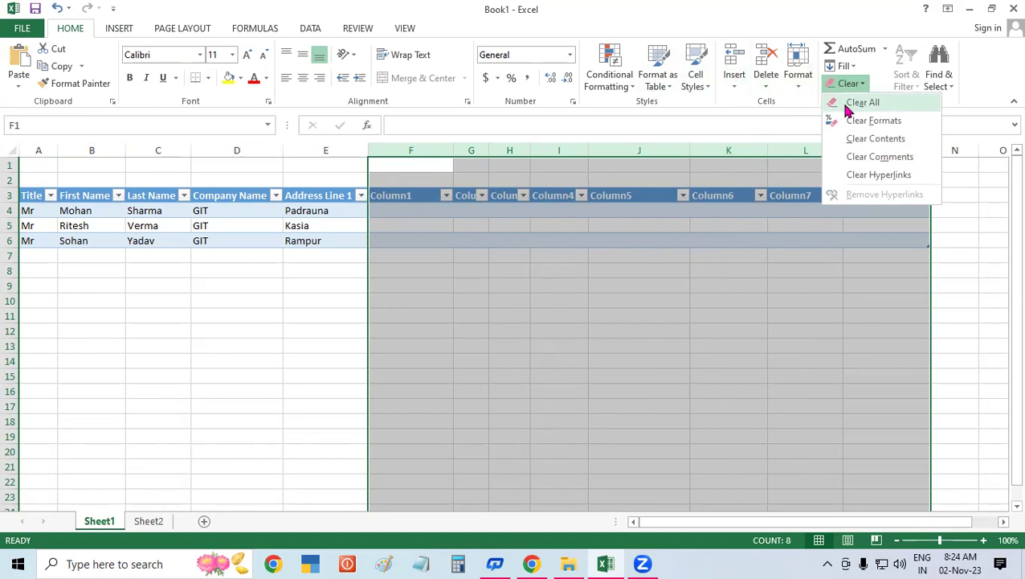
{"action": "left_click", "coordinate": [850, 103]}
- Delete sheet columns F through M so the table ends at Address Line 1
{"action": "left_click", "coordinate": [514, 422]}
{"action": "left_click_drag", "start_coordinate": [406, 151], "coordinate": [883, 176]}
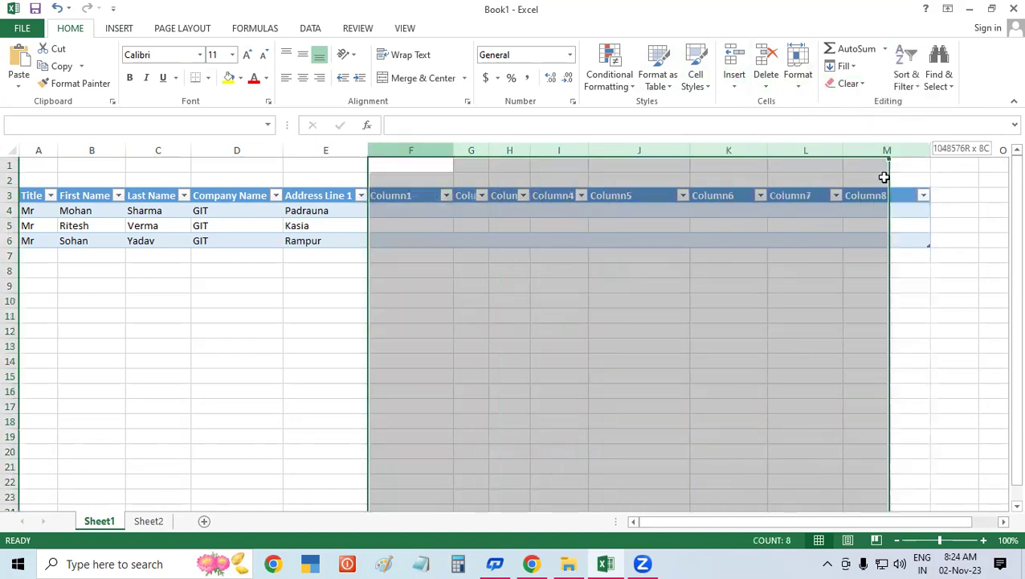
{"action": "left_click", "coordinate": [766, 79]}
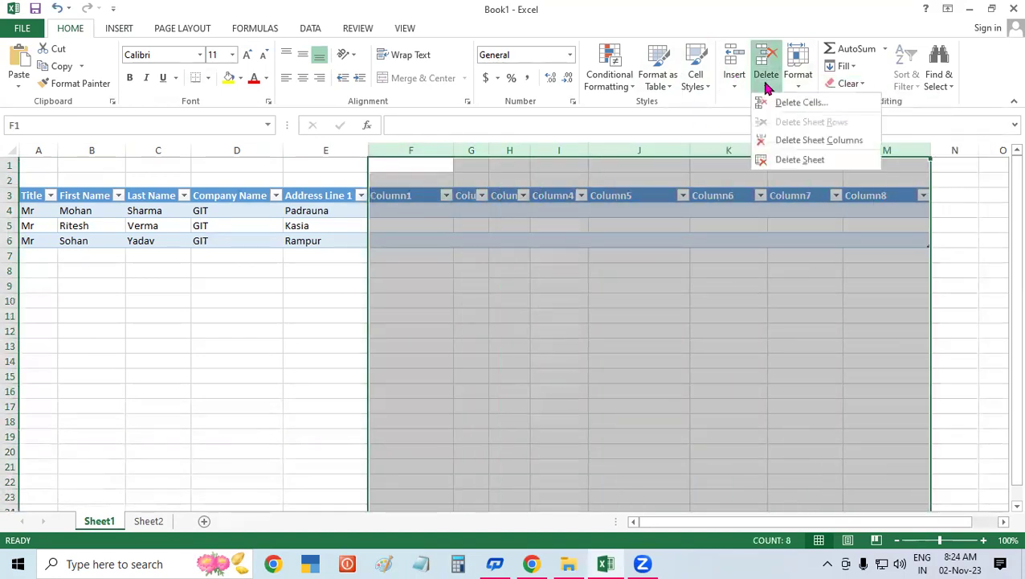
{"action": "left_click", "coordinate": [810, 140]}
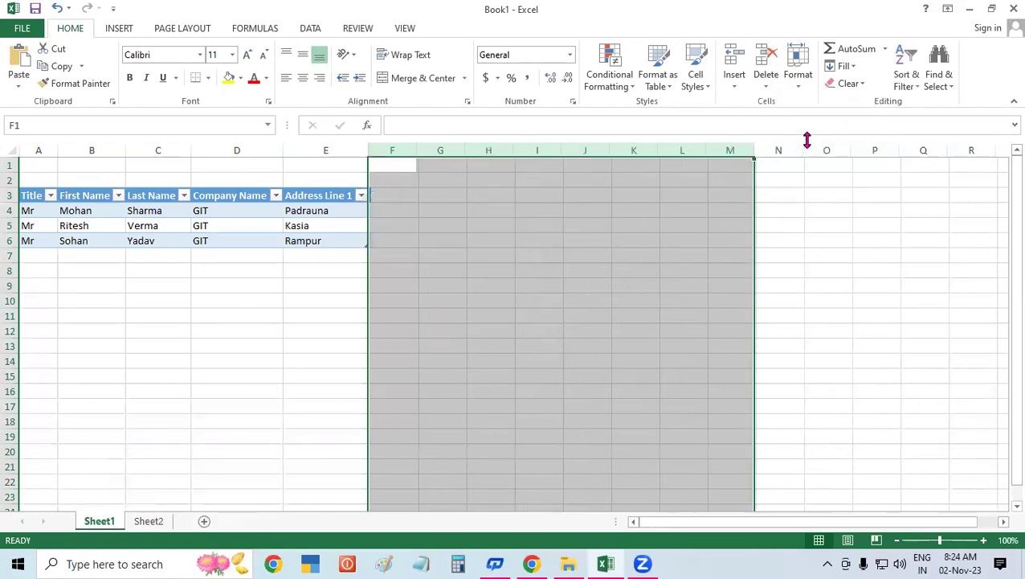
{"action": "left_click", "coordinate": [565, 299]}
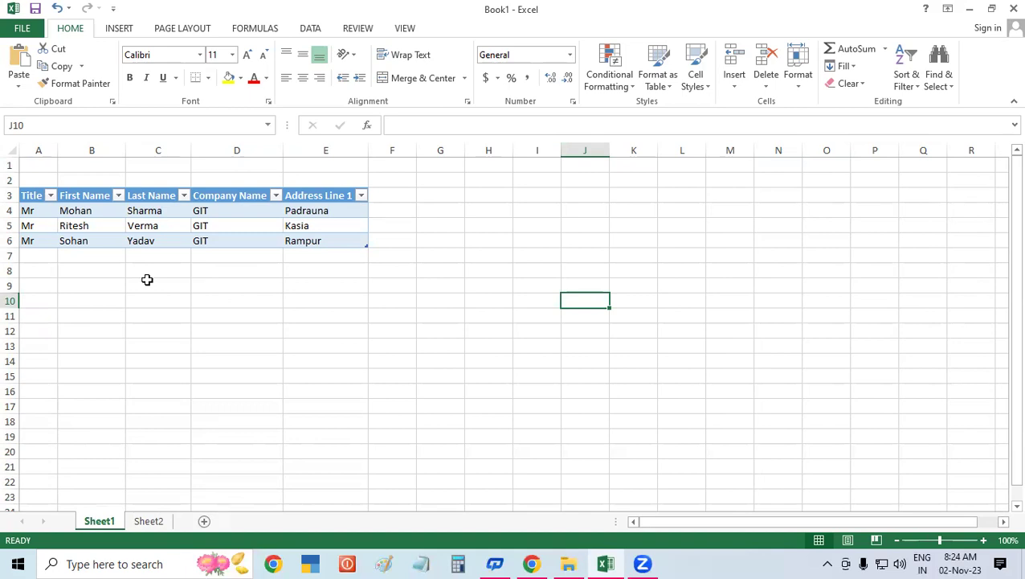
{"action": "left_click", "coordinate": [147, 280]}
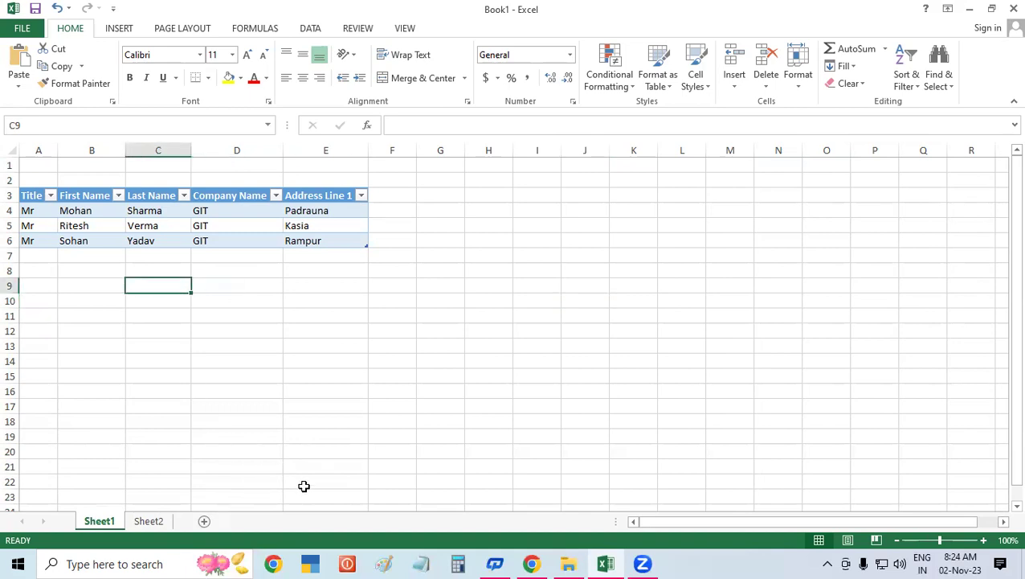
{"action": "left_click", "coordinate": [237, 375]}
- Switch to the Data tab and bring up its Get External Data commands
{"action": "left_click", "coordinate": [319, 29]}
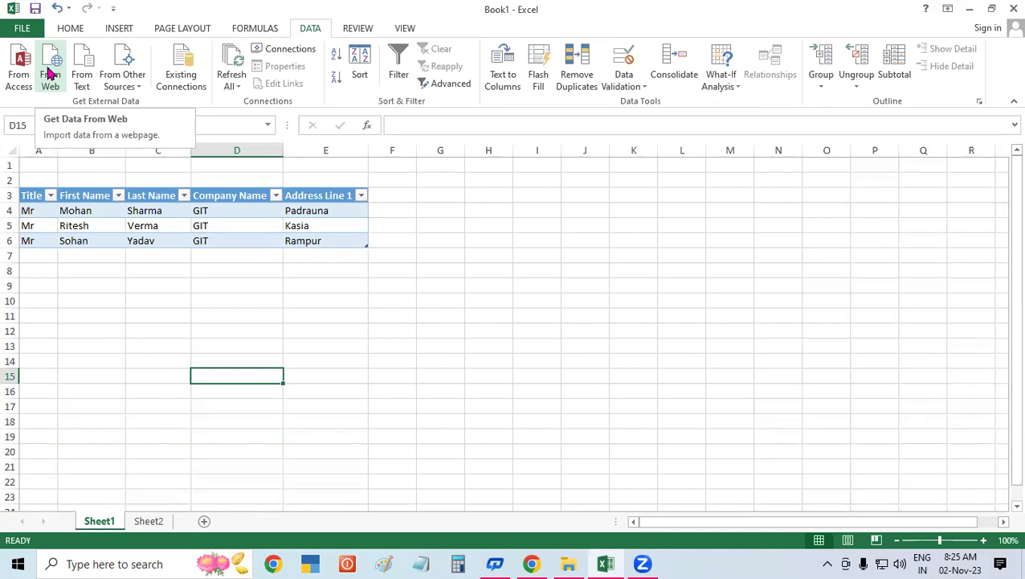
{"action": "left_click", "coordinate": [50, 73]}
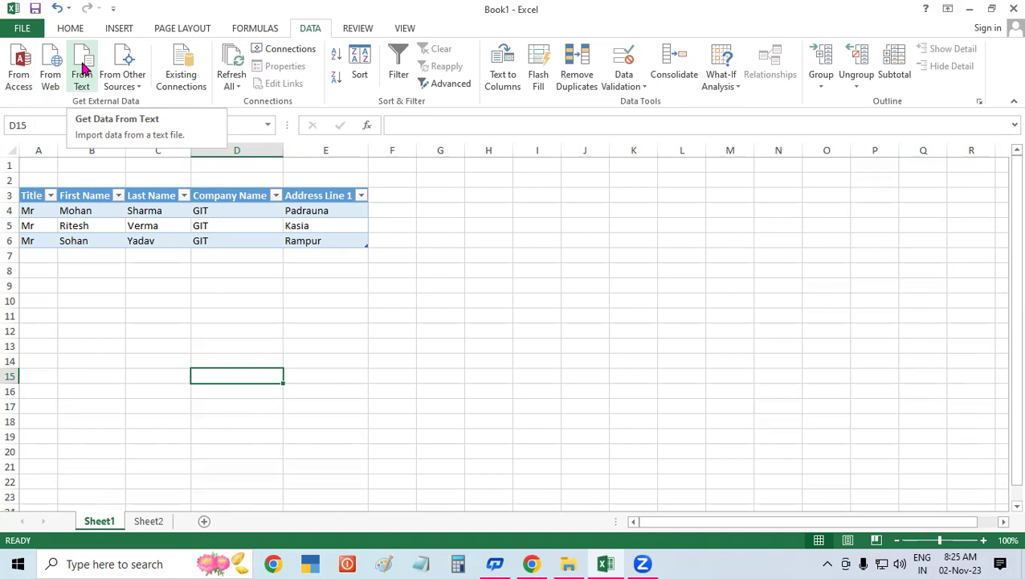
{"action": "left_click", "coordinate": [84, 69]}
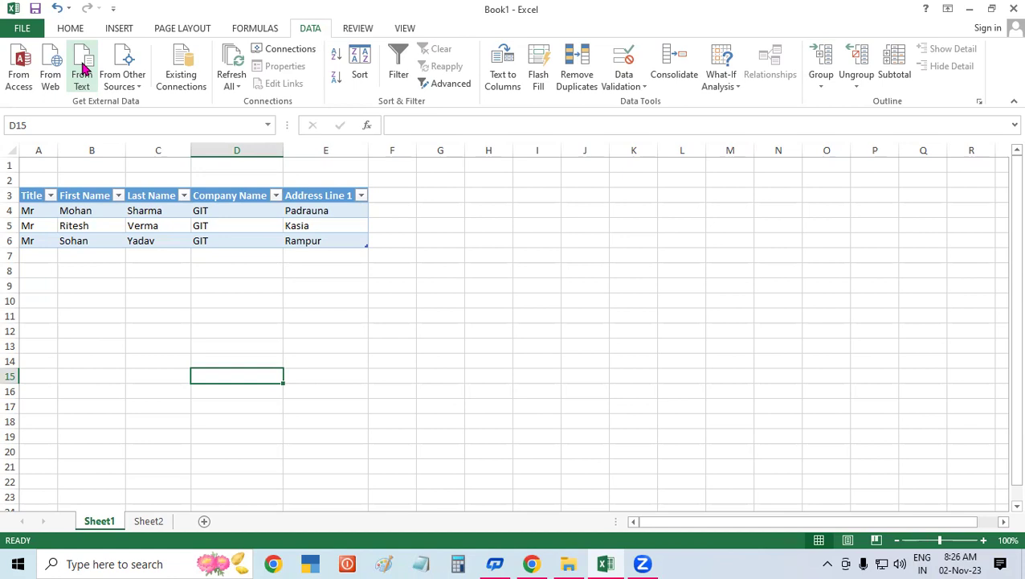
- Launch Notepad from the Run prompt
{"action": "key", "text": "super+r"}
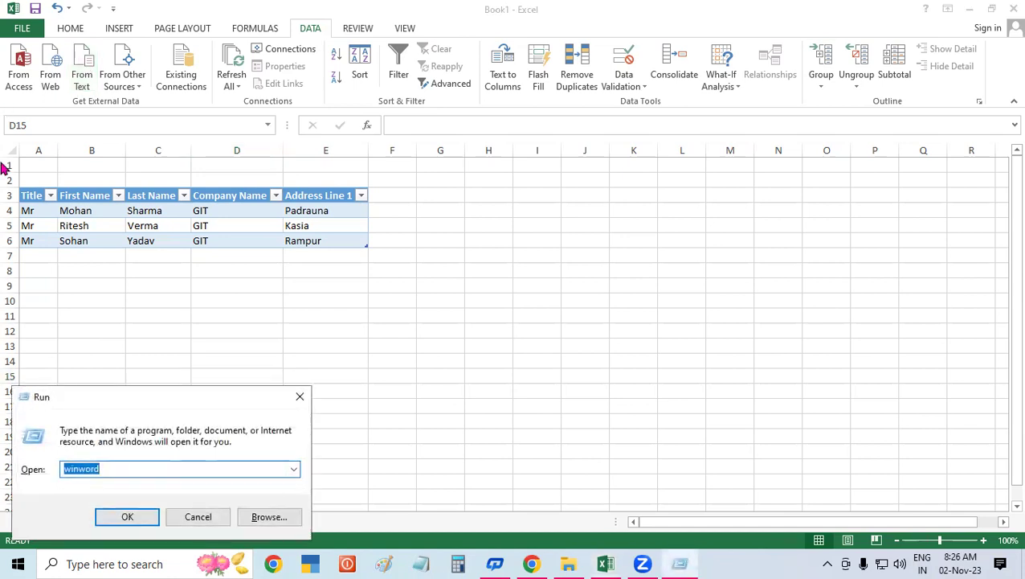
{"action": "left_click_drag", "start_coordinate": [206, 380], "coordinate": [385, 174]}
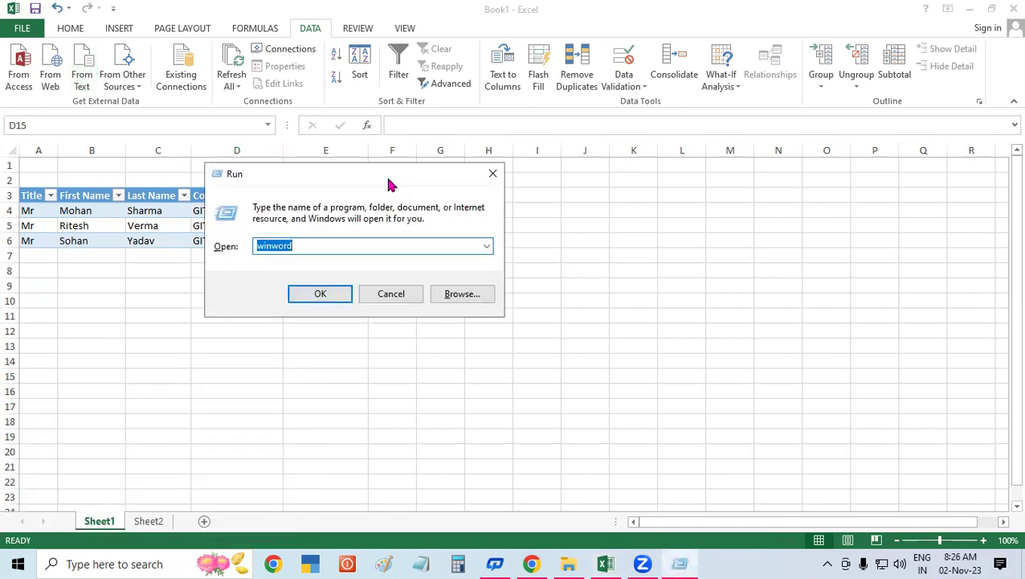
{"action": "type", "text": "note"}
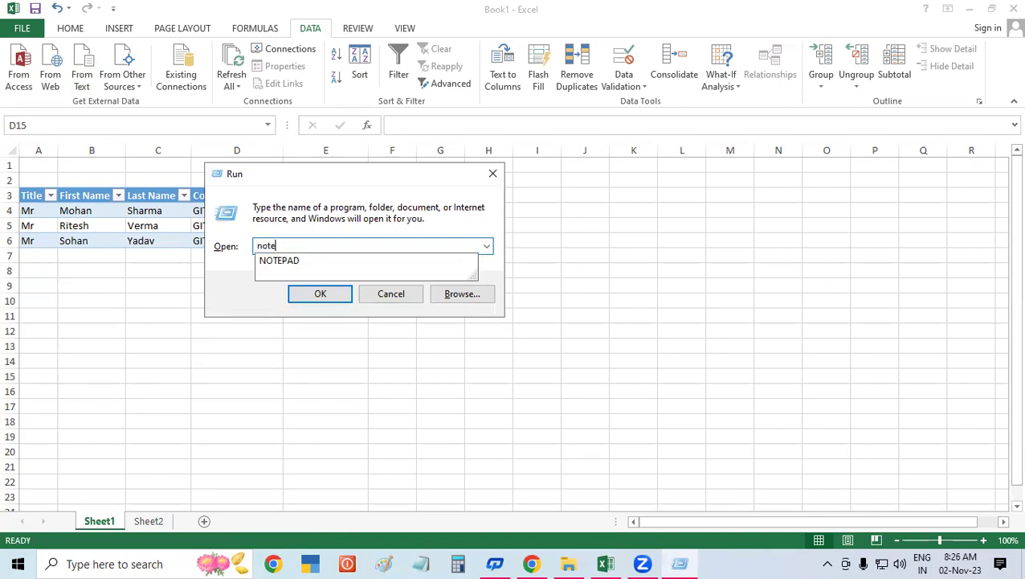
{"action": "key", "text": "Down"}
{"action": "key", "text": "Return"}
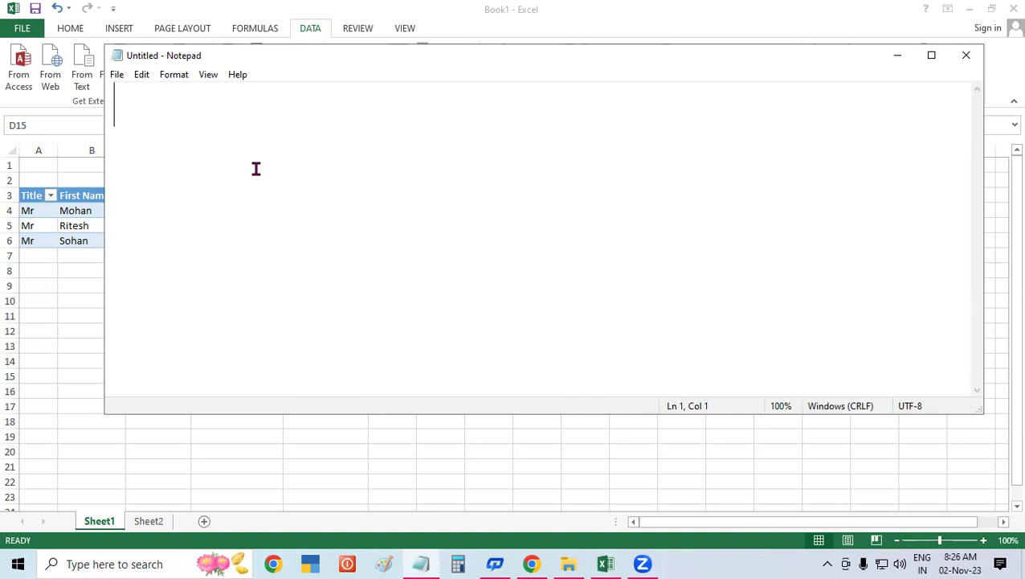
- Type tab-separated Name and Address lines, each followed by the person's value
{"action": "type", "text": "Name"}
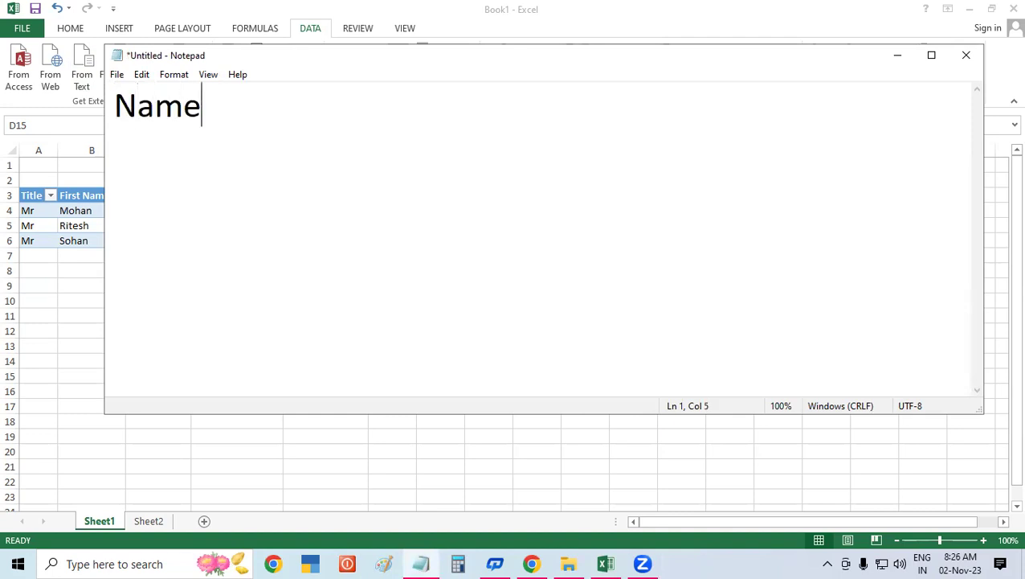
{"action": "key", "text": "Tab"}
{"action": "type", "text": "Rahul"}
{"action": "key", "text": "Return"}
{"action": "type", "text": "Address"}
{"action": "key", "text": "Tab"}
{"action": "type", "text": "Pa"}
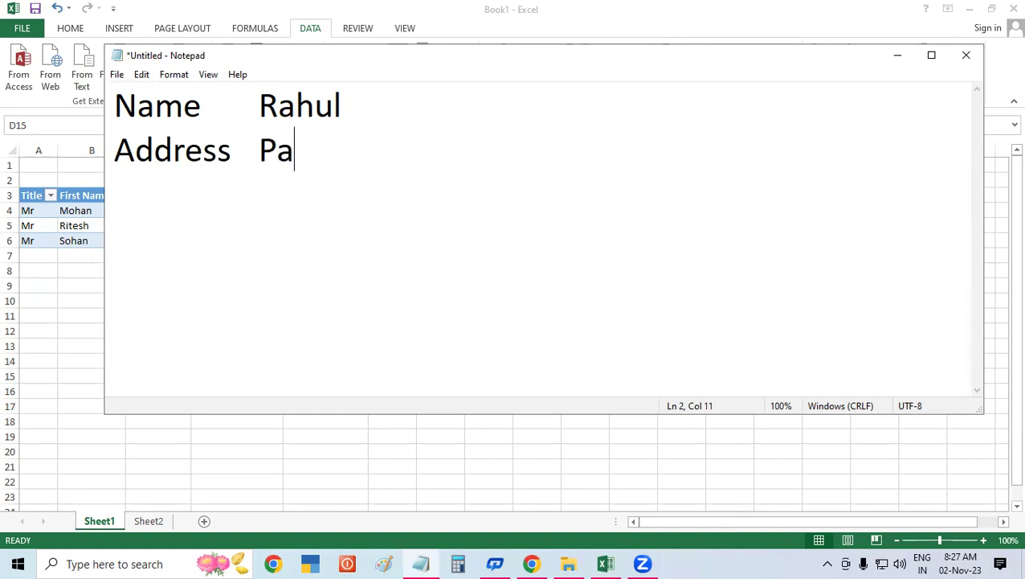
{"action": "type", "text": "drauna"}
- Add tab-separated lines Course DCA and Fee 13500
{"action": "key", "text": "Return"}
{"action": "type", "text": "Course"}
{"action": "key", "text": "Tab"}
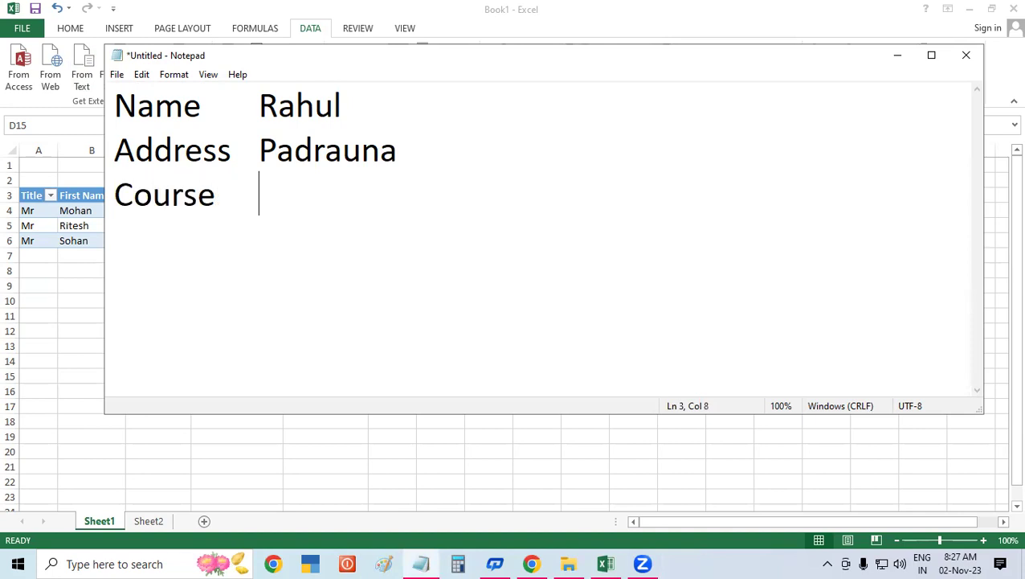
{"action": "type", "text": "DCA"}
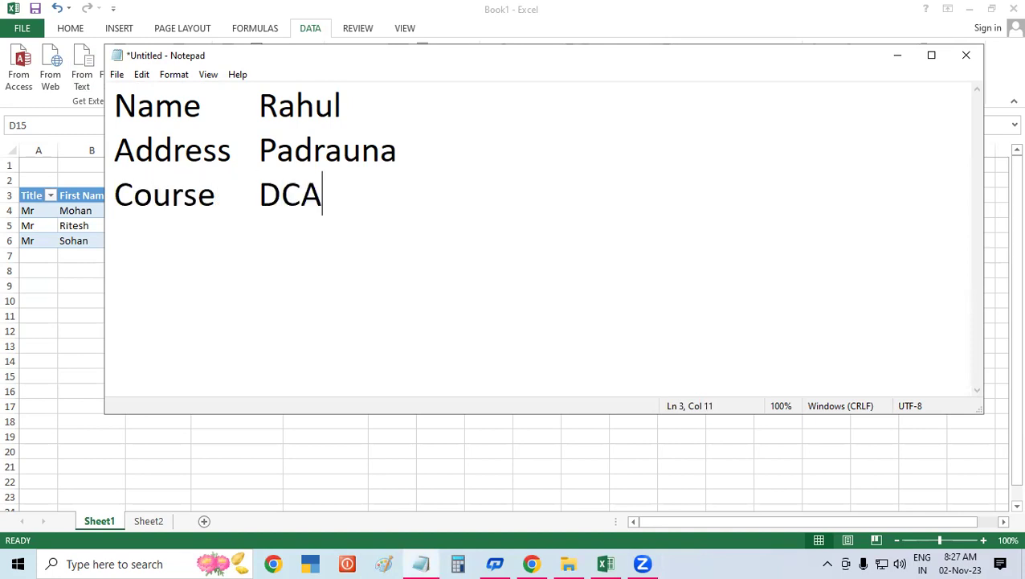
{"action": "key", "text": "Return"}
{"action": "type", "text": "Fee"}
{"action": "key", "text": "Tab"}
{"action": "type", "text": "13500"}
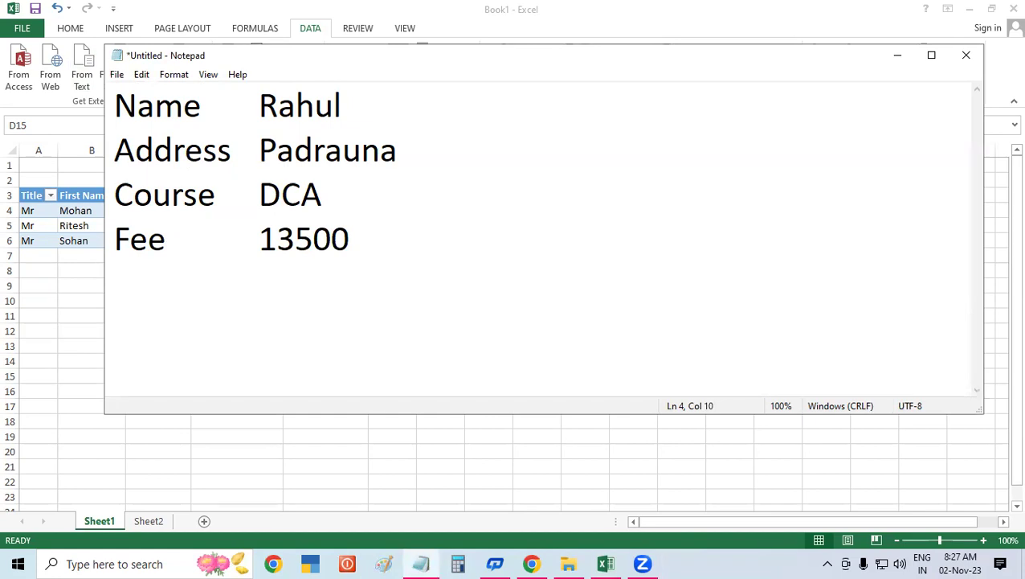
{"action": "left_click", "coordinate": [120, 77]}
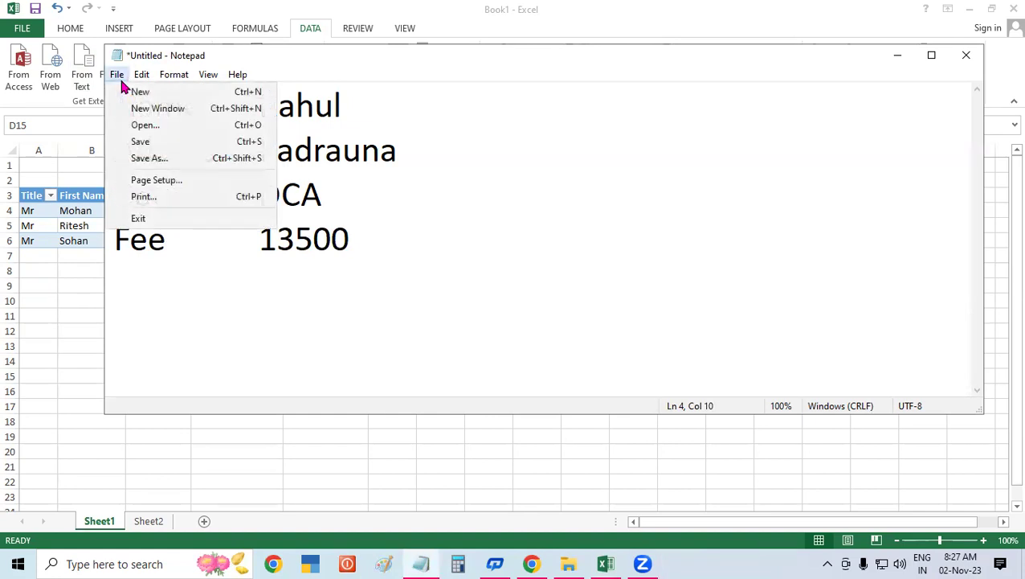
- Save the note as 'Course' in Documents and close Notepad
{"action": "left_click", "coordinate": [164, 141]}
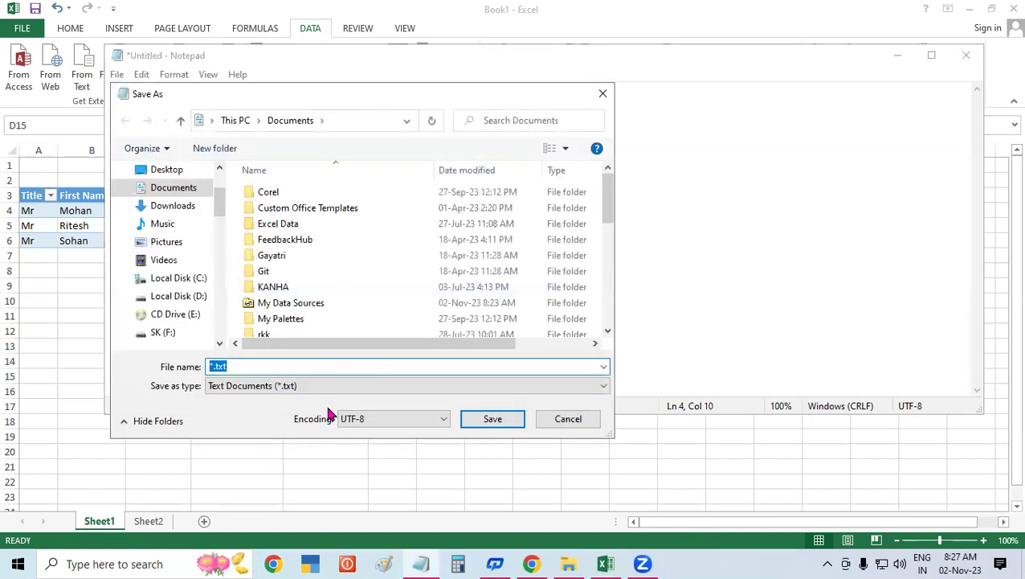
{"action": "type", "text": "Co"}
{"action": "type", "text": "urse"}
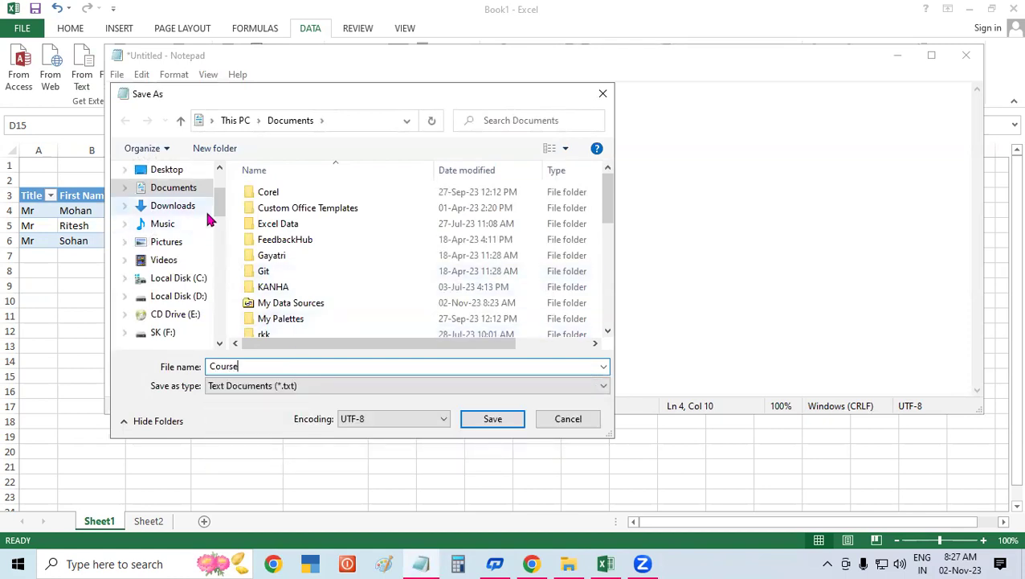
{"action": "left_click", "coordinate": [181, 193]}
{"action": "left_click", "coordinate": [492, 424]}
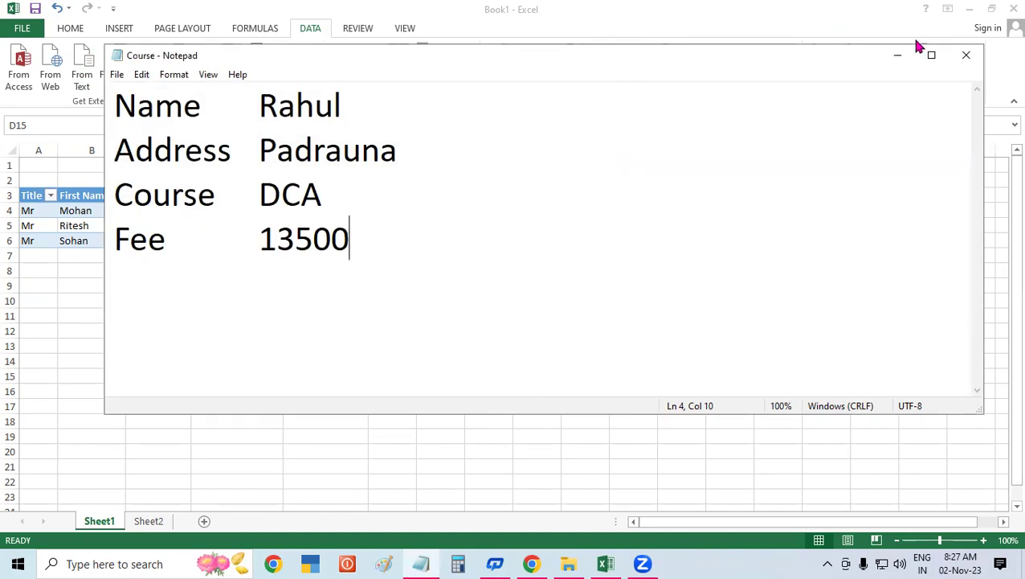
{"action": "left_click", "coordinate": [965, 55]}
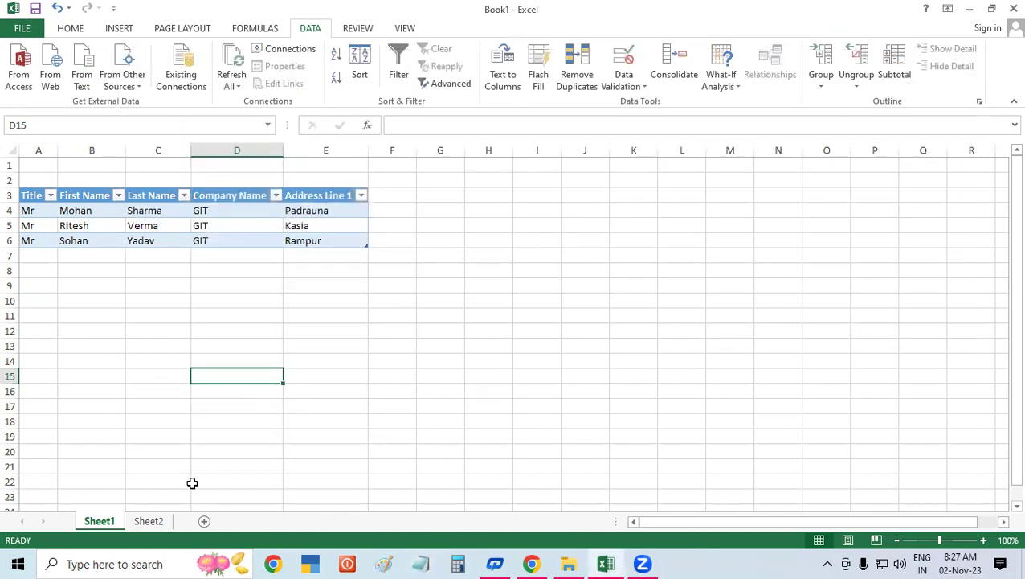
{"action": "left_click", "coordinate": [389, 286]}
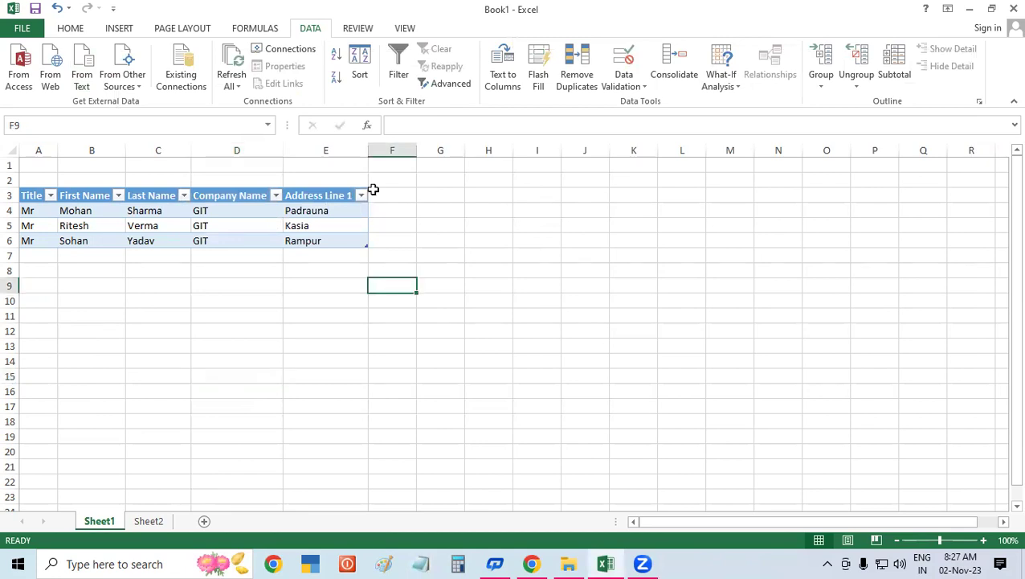
- Start a From Text import of Course.txt from the Documents folder
{"action": "left_click", "coordinate": [81, 66]}
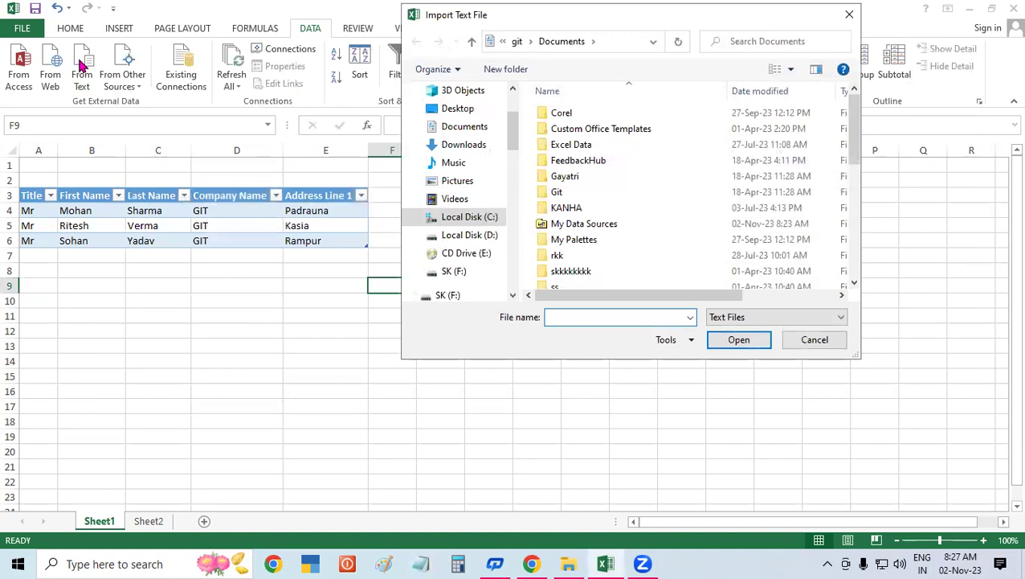
{"action": "left_click", "coordinate": [450, 128]}
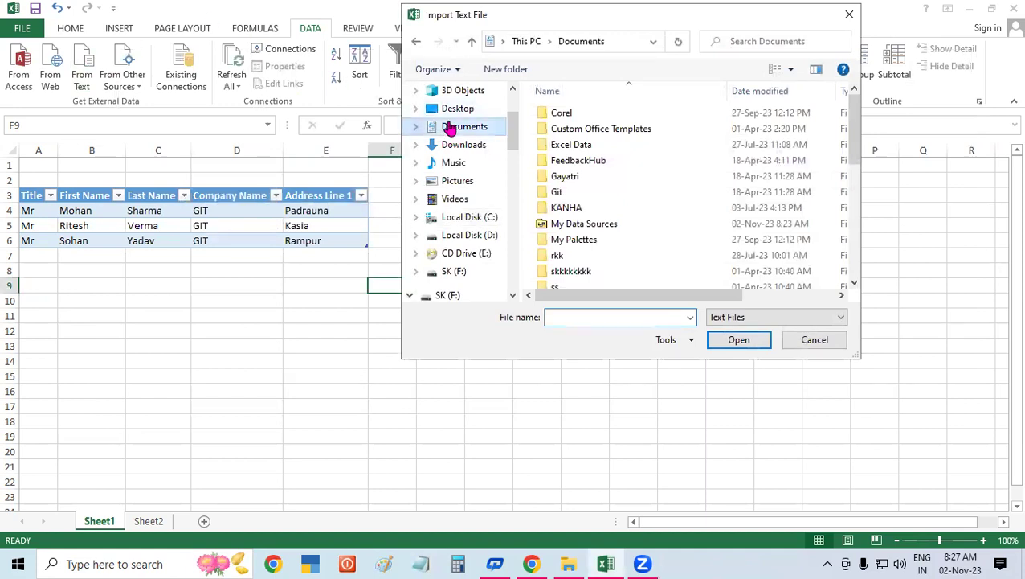
{"action": "left_click_drag", "start_coordinate": [857, 131], "coordinate": [858, 262]}
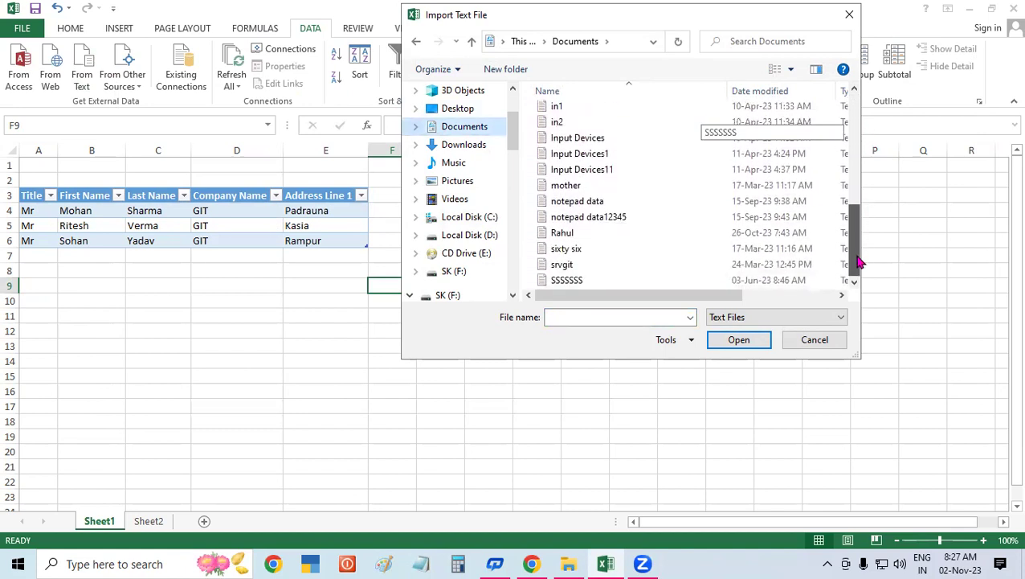
{"action": "left_click_drag", "start_coordinate": [859, 261], "coordinate": [856, 201]}
{"action": "left_click", "coordinate": [599, 153]}
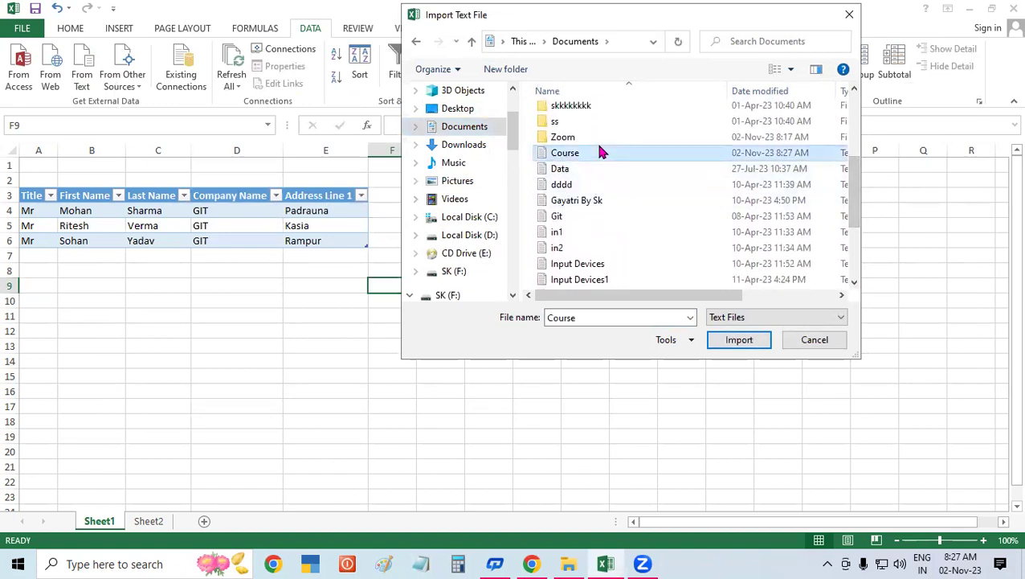
{"action": "left_click", "coordinate": [731, 340]}
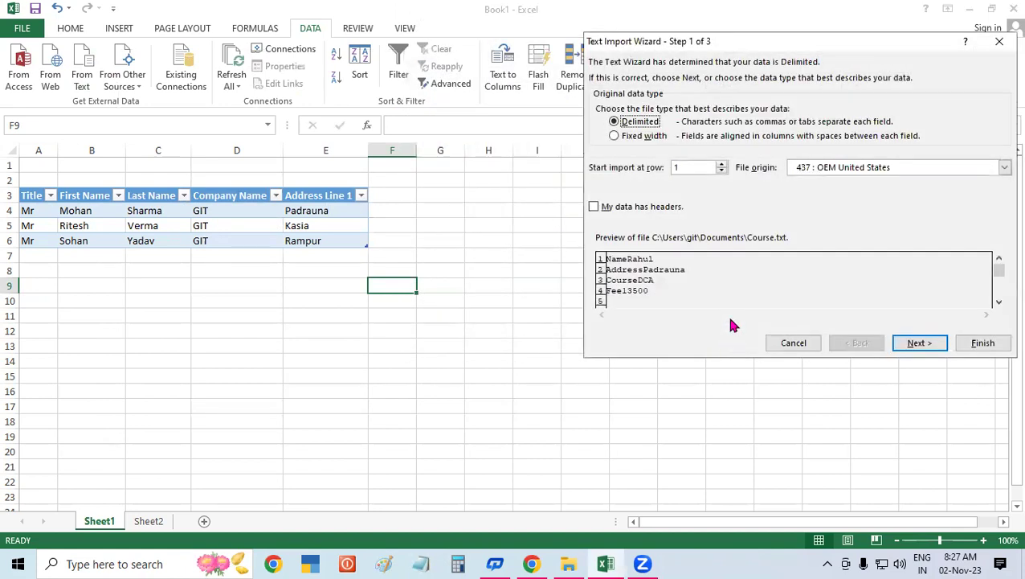
- Accept the Text Import Wizard defaults and place the data on a new worksheet
{"action": "left_click_drag", "start_coordinate": [739, 48], "coordinate": [514, 42]}
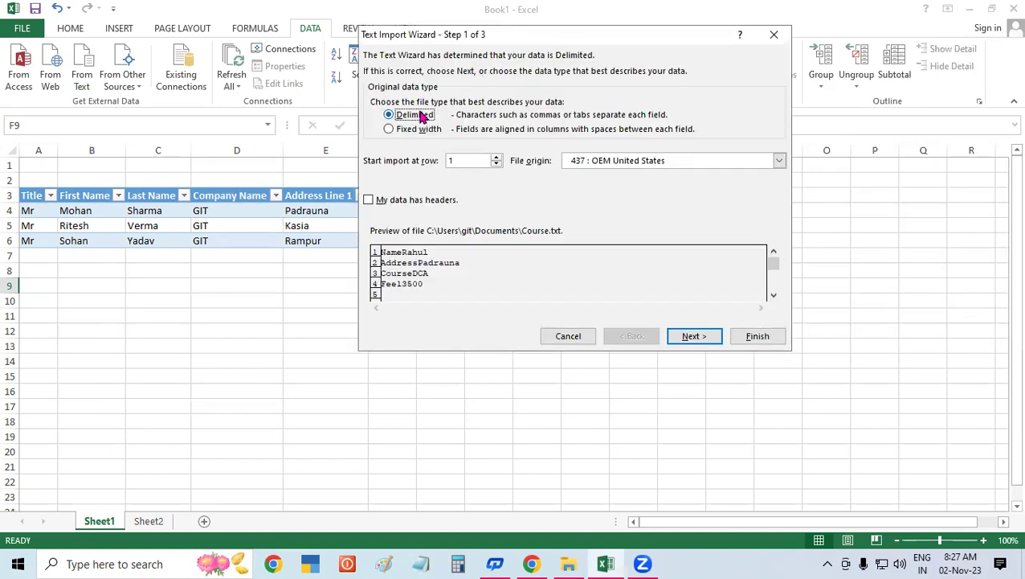
{"action": "left_click", "coordinate": [694, 336]}
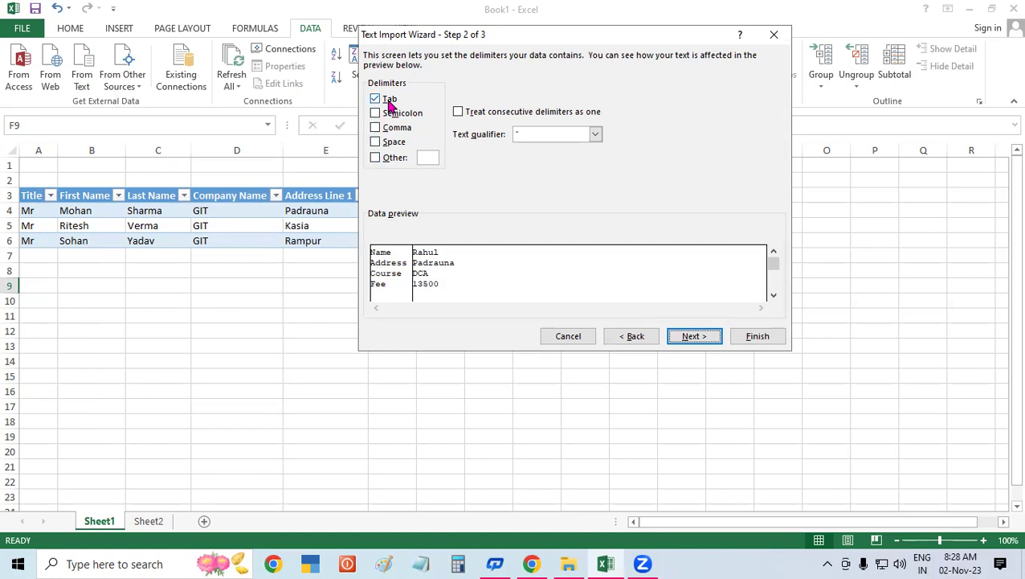
{"action": "left_click", "coordinate": [696, 337]}
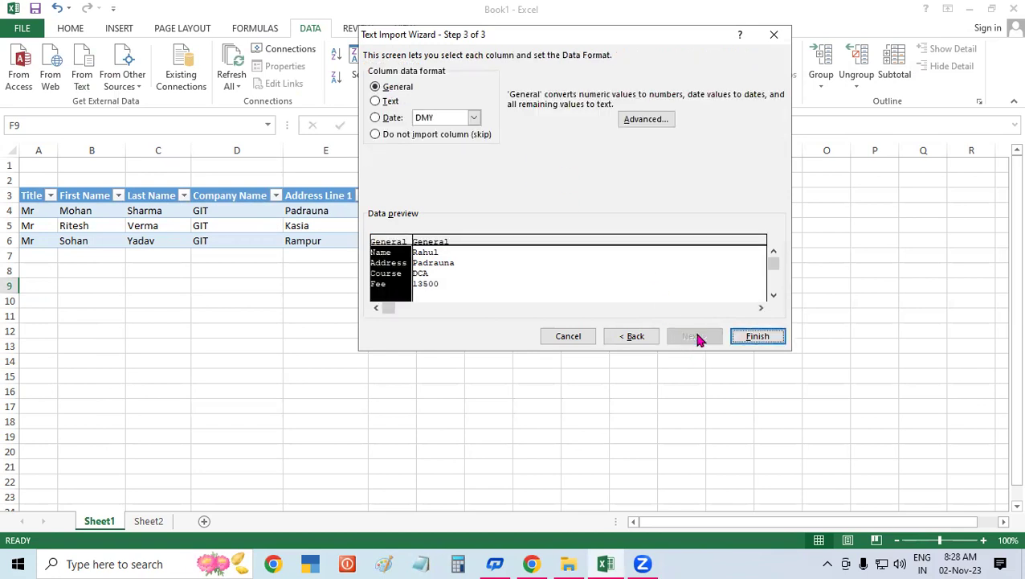
{"action": "left_click", "coordinate": [744, 344]}
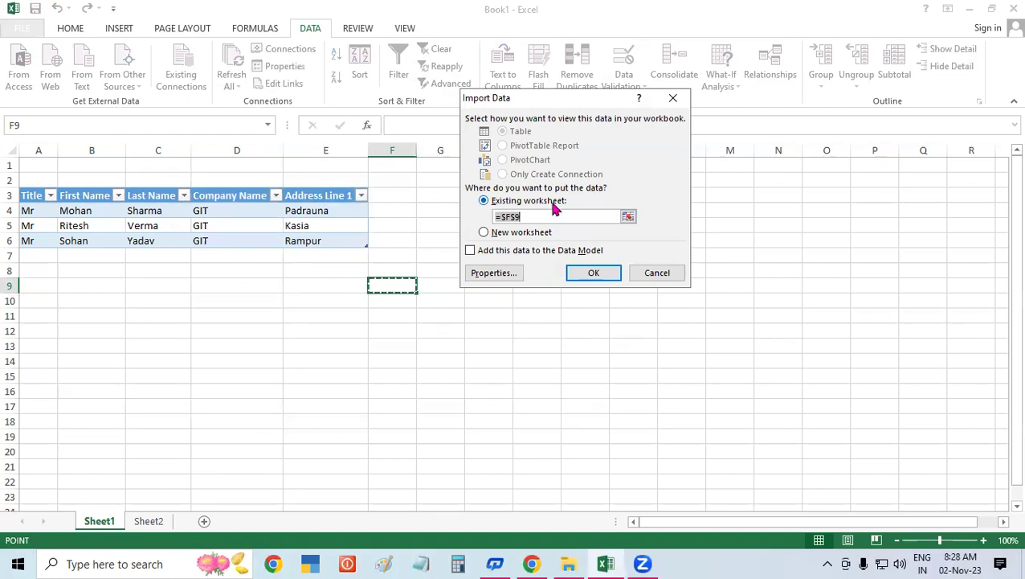
{"action": "left_click", "coordinate": [484, 231]}
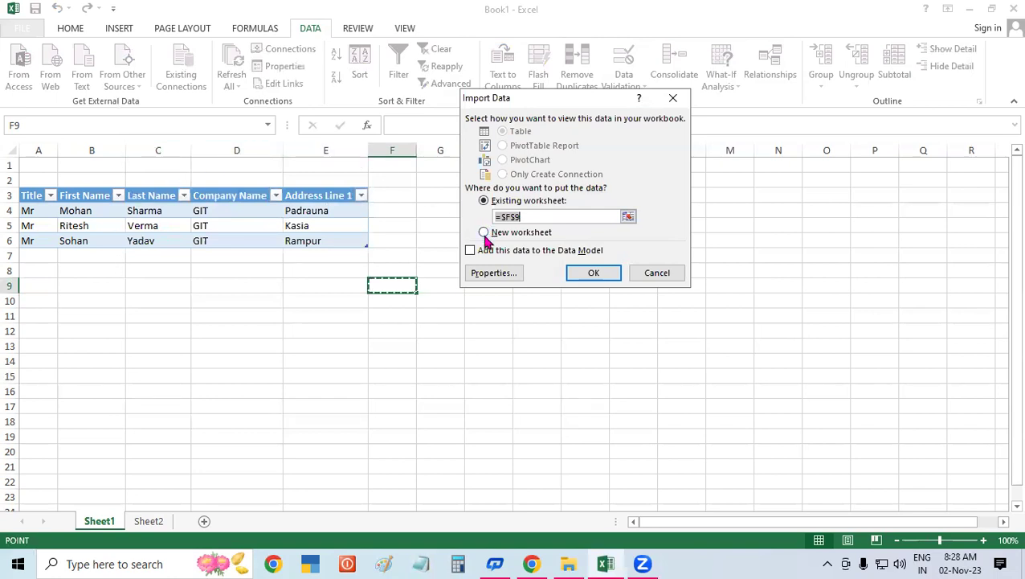
{"action": "left_click", "coordinate": [591, 274]}
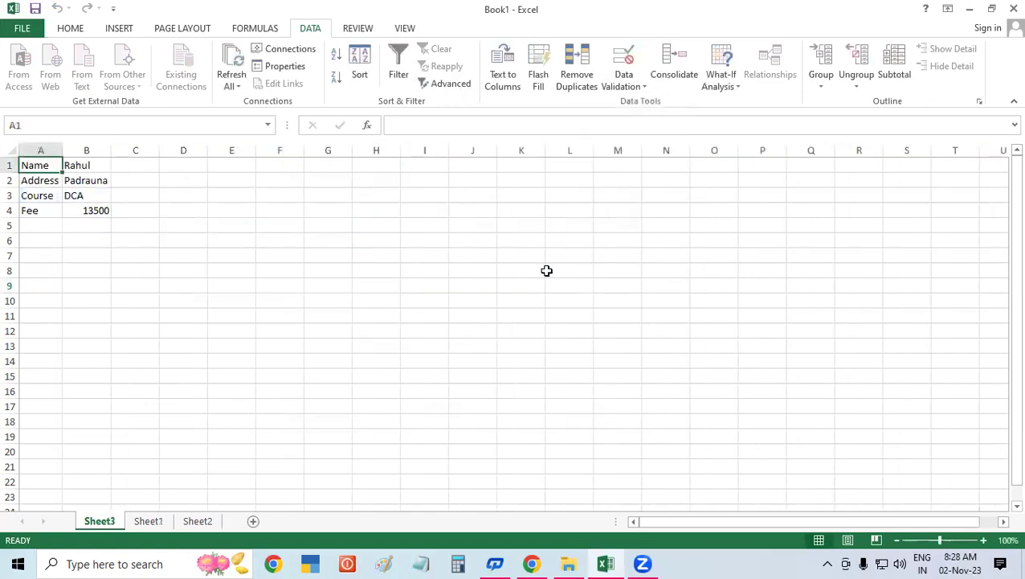
- Widen column A and left-align the values in B1:B4
{"action": "left_click", "coordinate": [290, 264]}
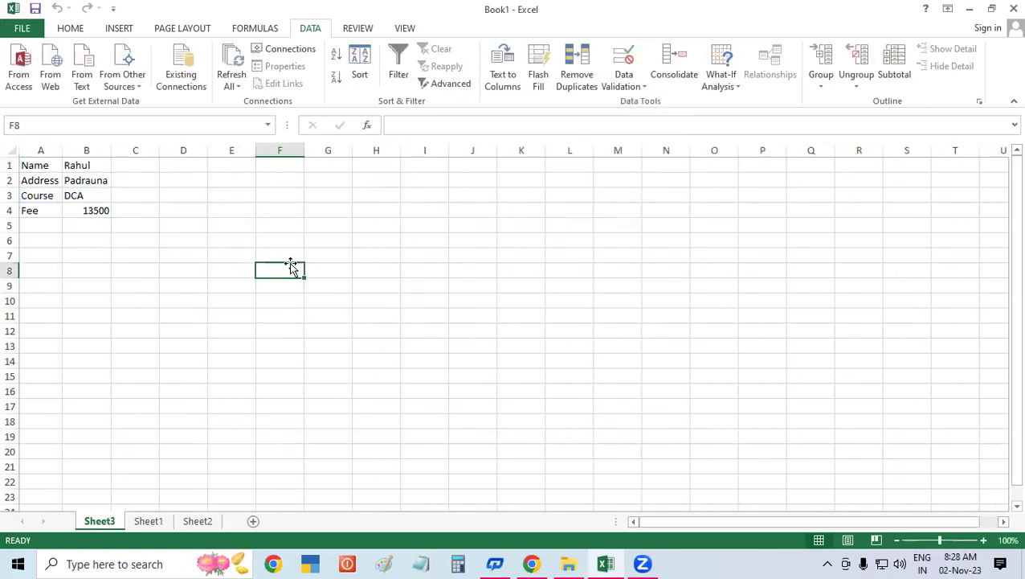
{"action": "left_click_drag", "start_coordinate": [63, 151], "coordinate": [227, 150]}
{"action": "left_click_drag", "start_coordinate": [122, 165], "coordinate": [128, 207]}
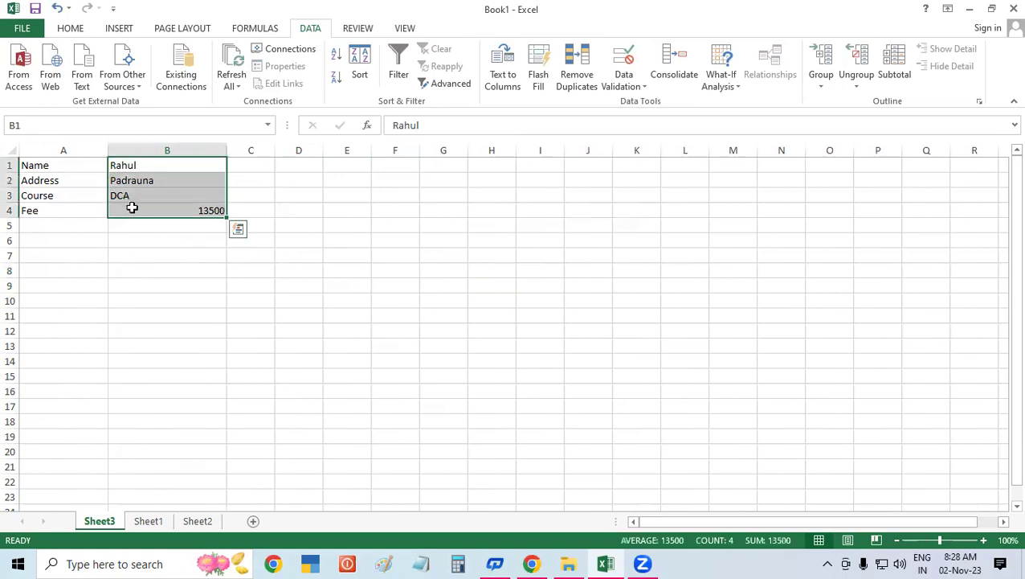
{"action": "left_click", "coordinate": [71, 28]}
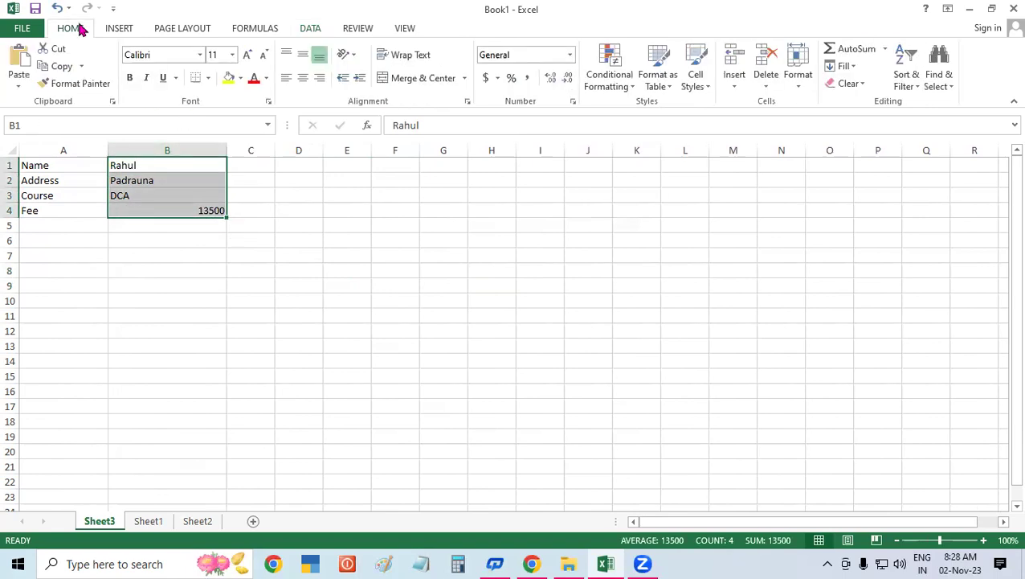
{"action": "left_click", "coordinate": [286, 78]}
- Make A1:B4 bold with All Borders applied
{"action": "mouse_move", "coordinate": [43, 165]}
{"action": "left_mouse_down"}
{"action": "mouse_move", "coordinate": [144, 157]}
{"action": "mouse_move", "coordinate": [148, 209]}
{"action": "left_mouse_up"}
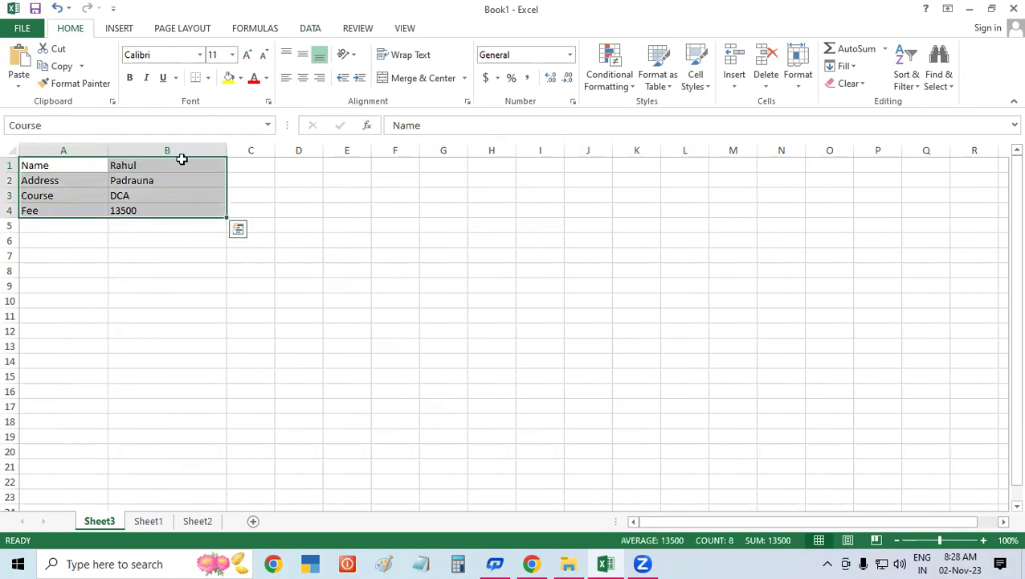
{"action": "left_click", "coordinate": [129, 77]}
{"action": "left_click", "coordinate": [208, 78]}
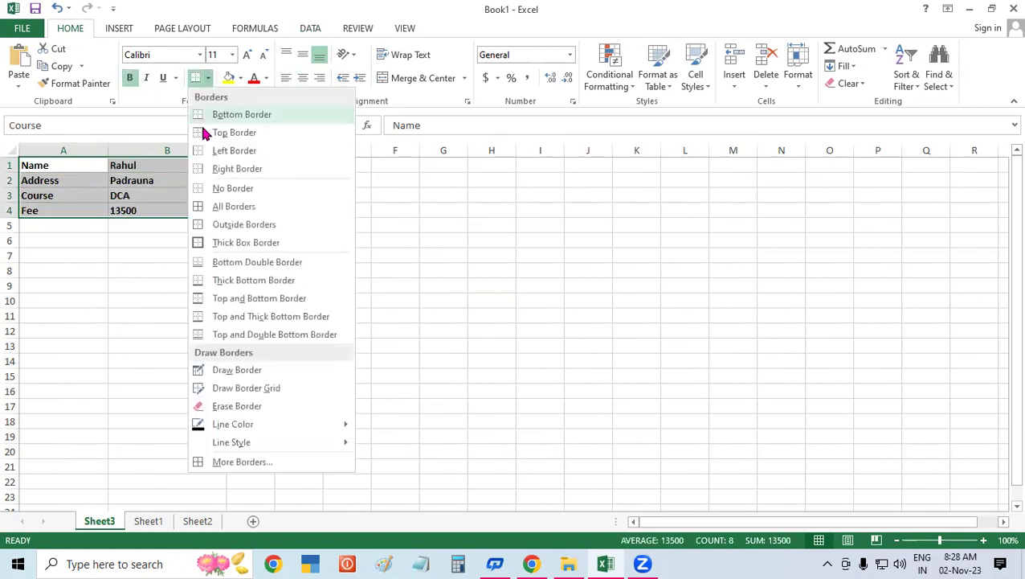
{"action": "left_click", "coordinate": [215, 211]}
{"action": "left_click", "coordinate": [179, 255]}
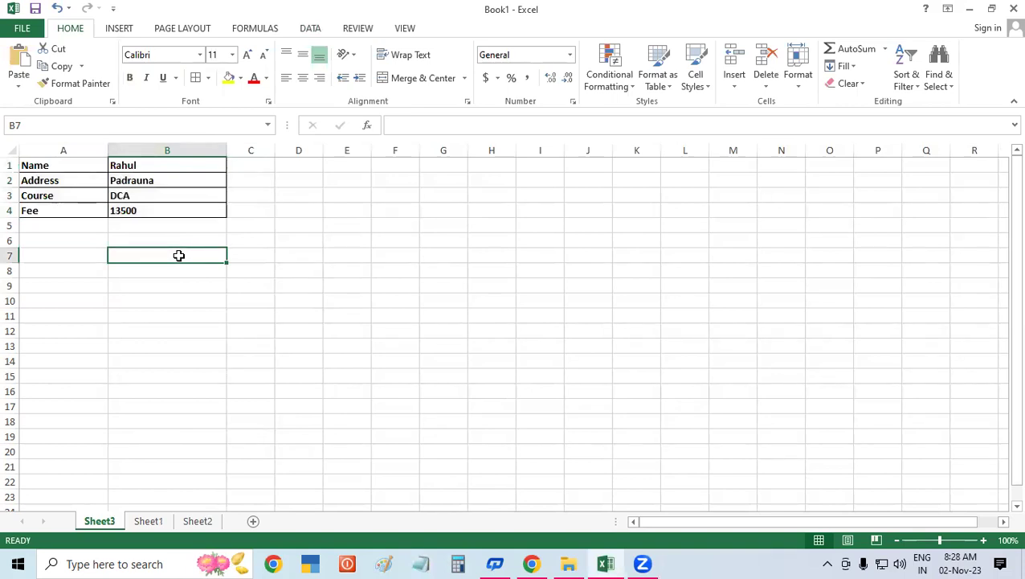
{"action": "left_click", "coordinate": [254, 227]}
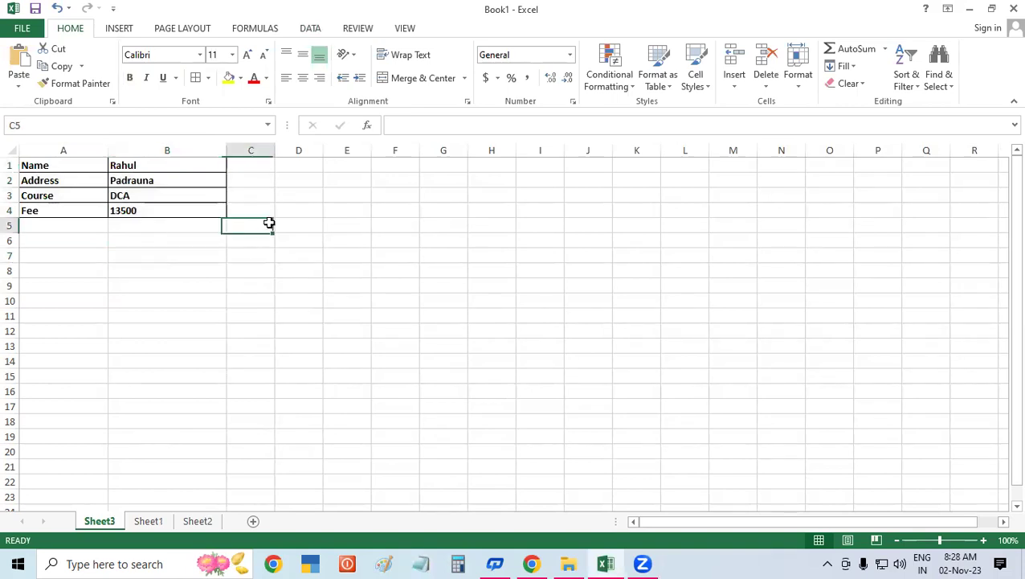
- Open the Data tab's From Other Sources list
{"action": "left_click", "coordinate": [312, 29]}
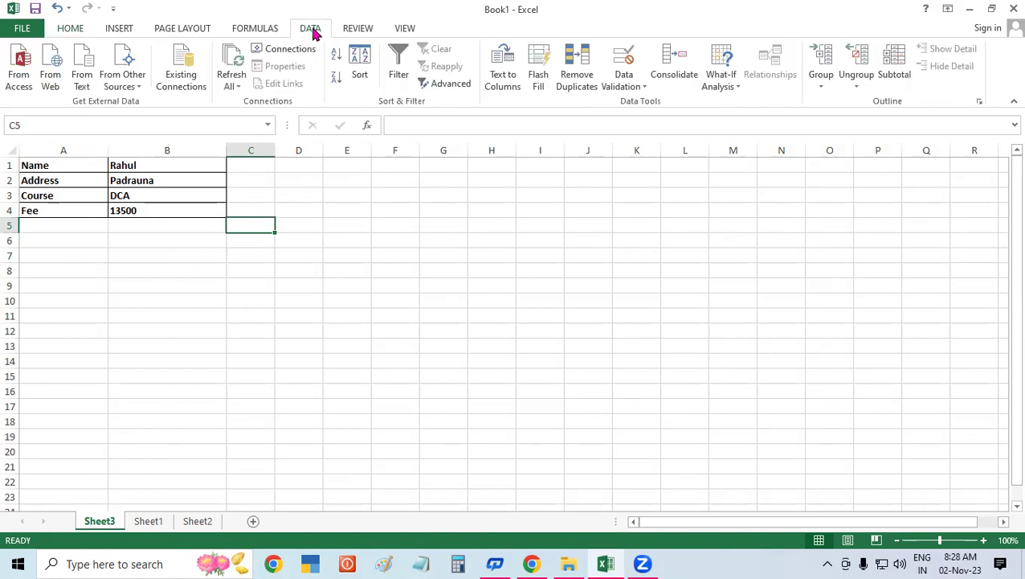
{"action": "left_click", "coordinate": [117, 79]}
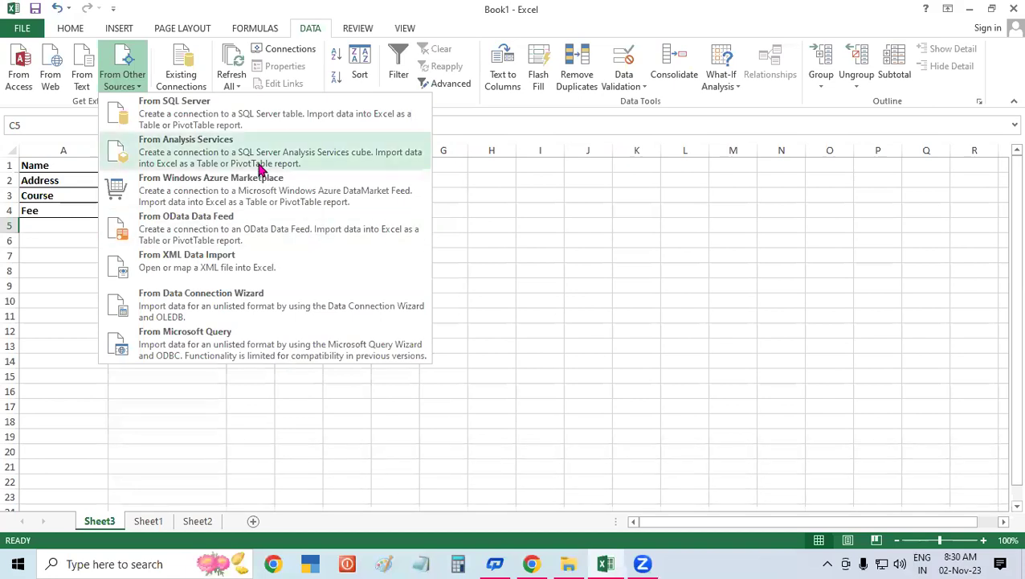
- Open the From SQL Server Data Connection Wizard, then close it without connecting
{"action": "left_click", "coordinate": [250, 126]}
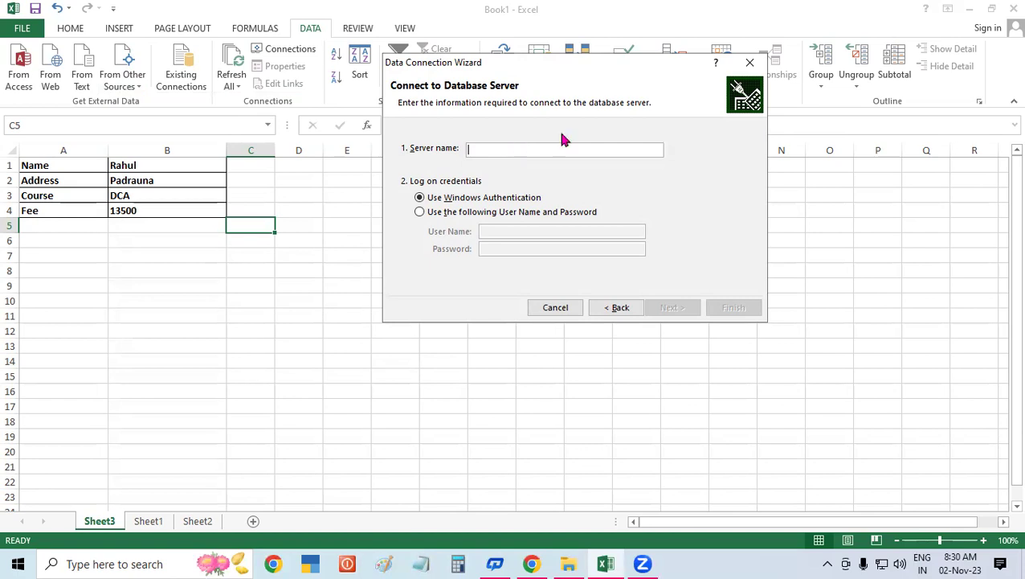
{"action": "left_click", "coordinate": [750, 62]}
{"action": "left_click", "coordinate": [455, 206]}
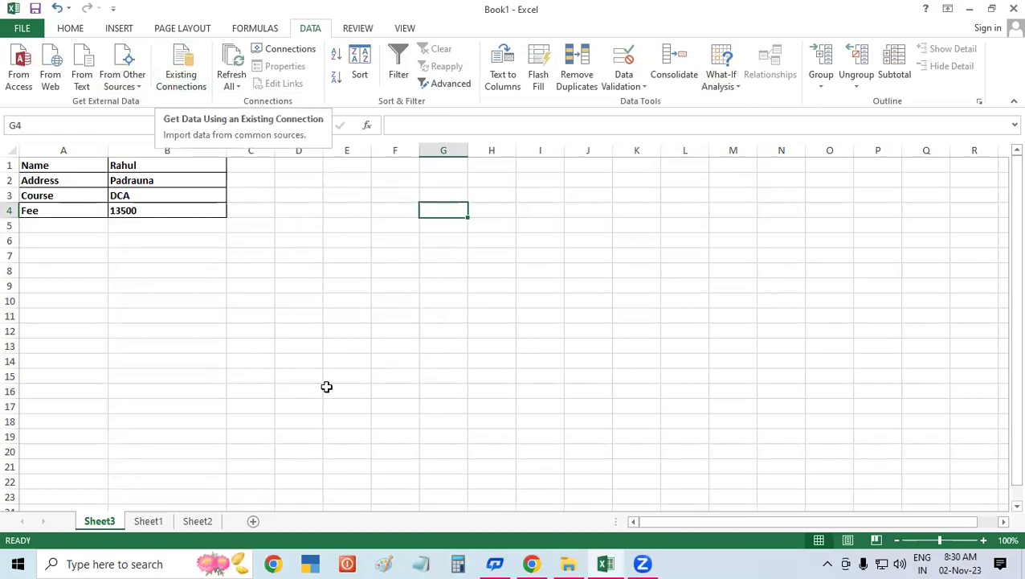
{"action": "left_click", "coordinate": [364, 434]}
{"action": "left_click", "coordinate": [426, 333]}
{"action": "left_click", "coordinate": [423, 297]}
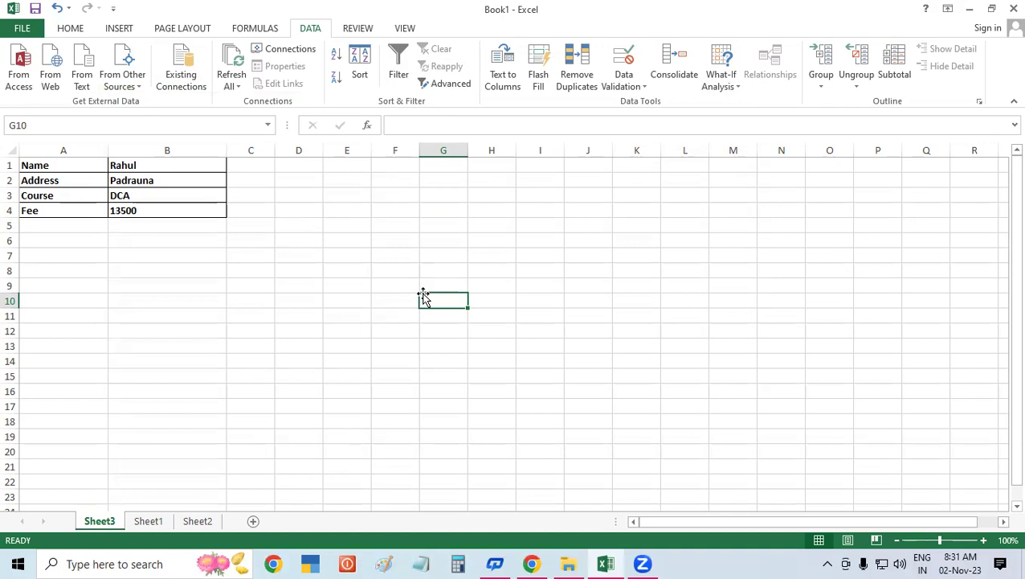
{"action": "left_click", "coordinate": [182, 74]}
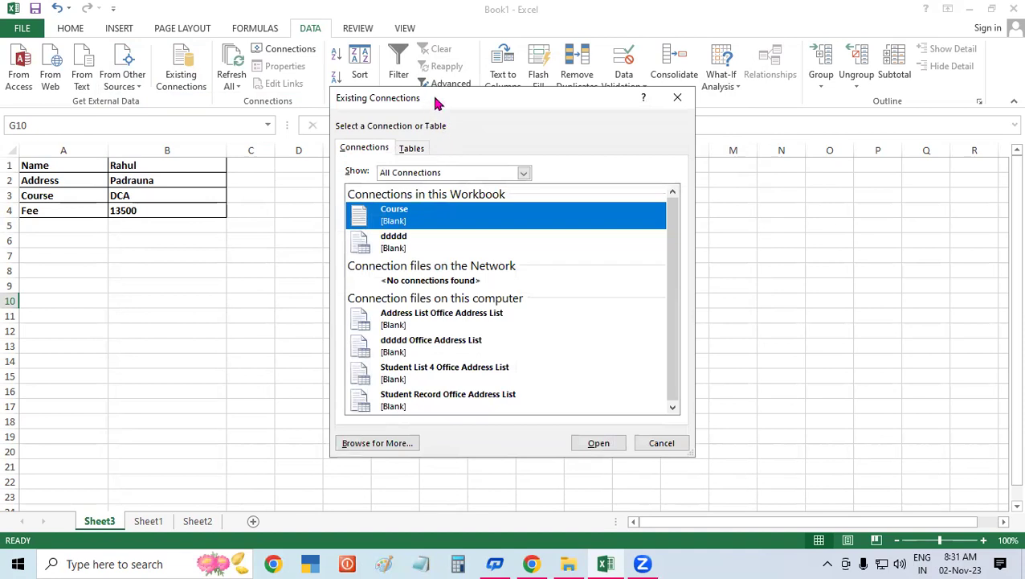
{"action": "left_click_drag", "start_coordinate": [437, 102], "coordinate": [195, 128]}
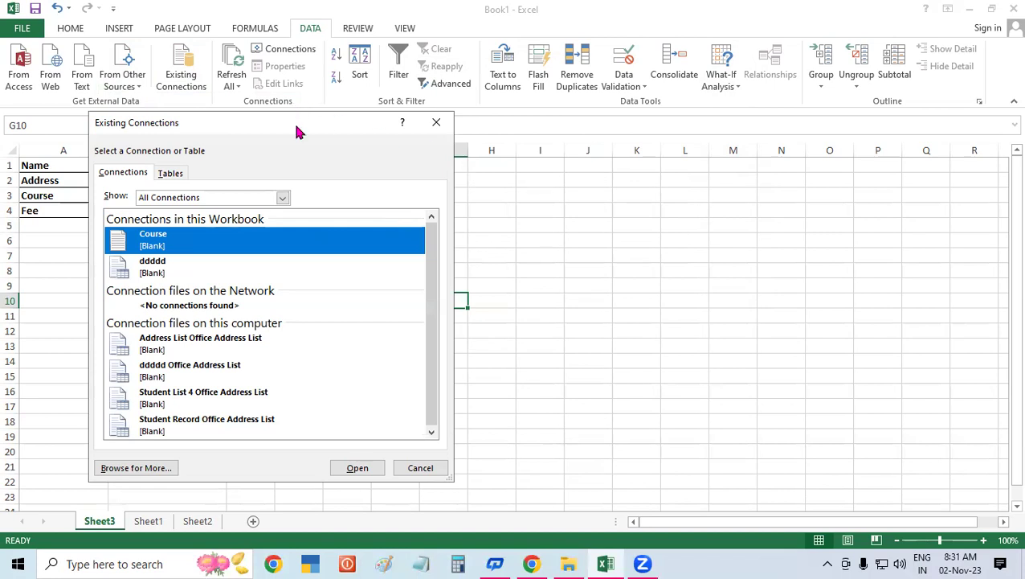
{"action": "left_click_drag", "start_coordinate": [312, 128], "coordinate": [802, 74]}
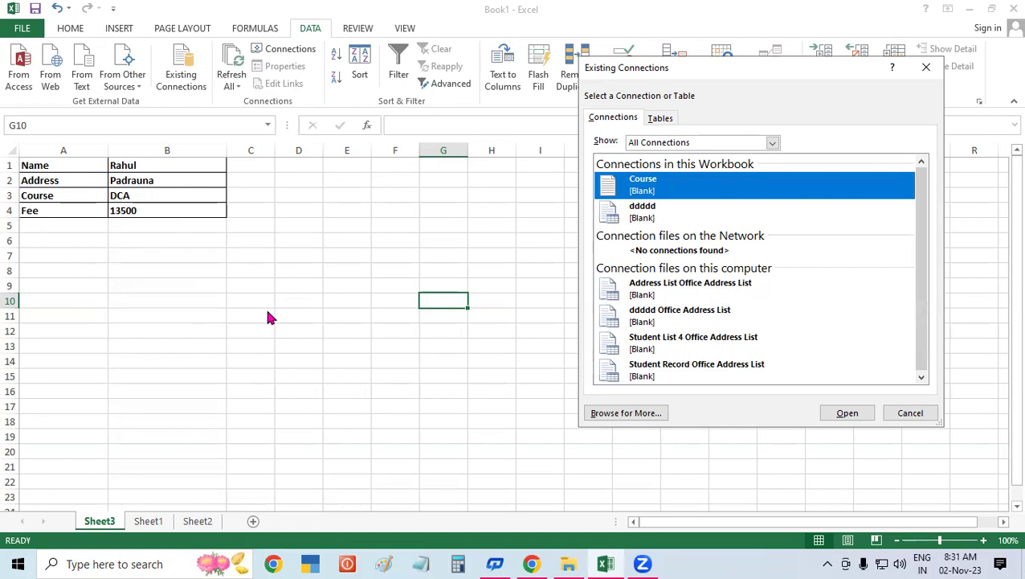
{"action": "left_click", "coordinate": [917, 77]}
{"action": "left_click", "coordinate": [602, 314]}
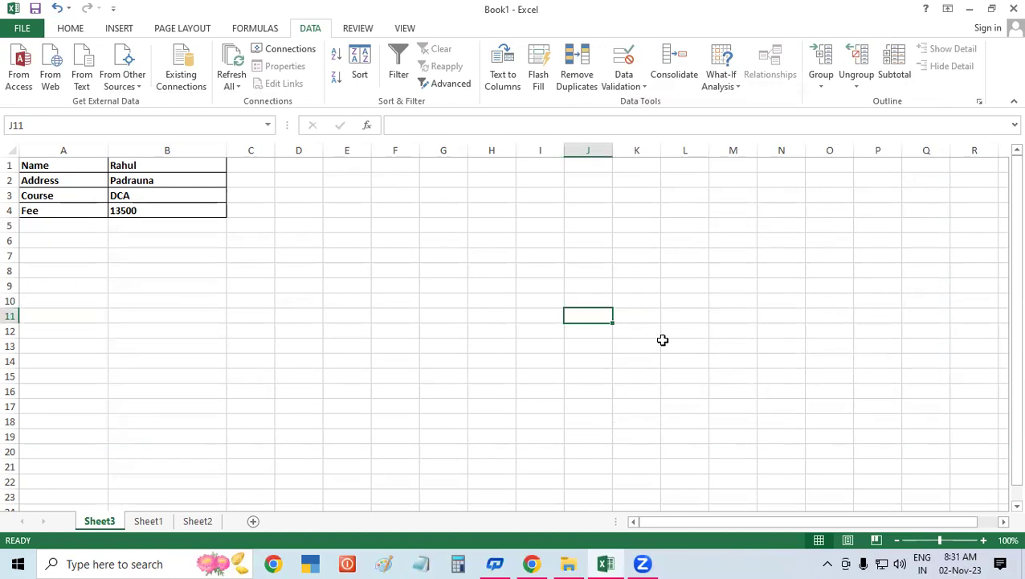
{"action": "left_click", "coordinate": [349, 255]}
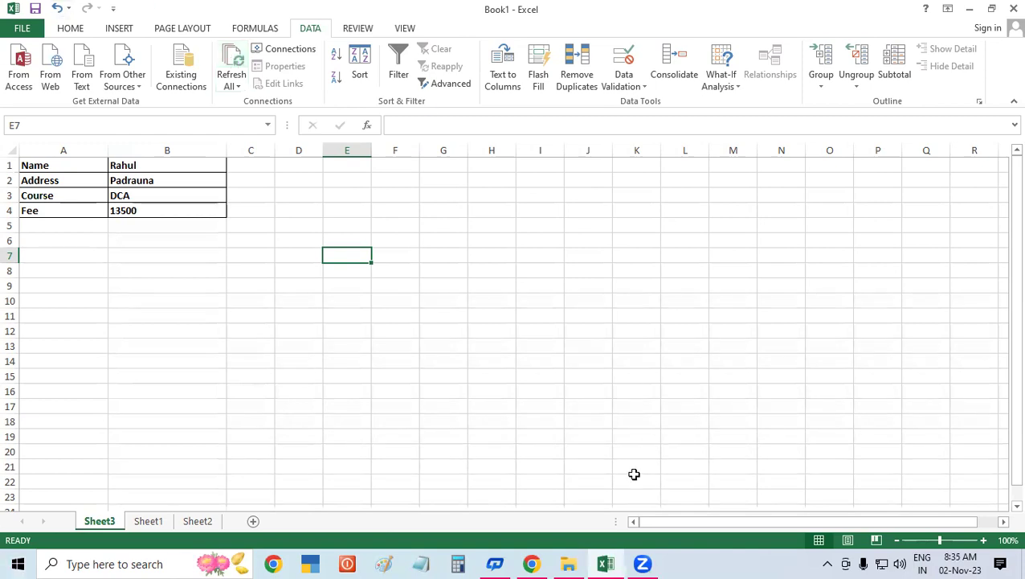
- Search Documents for 'cou' in File Explorer and open Course.txt
{"action": "left_click", "coordinate": [568, 564]}
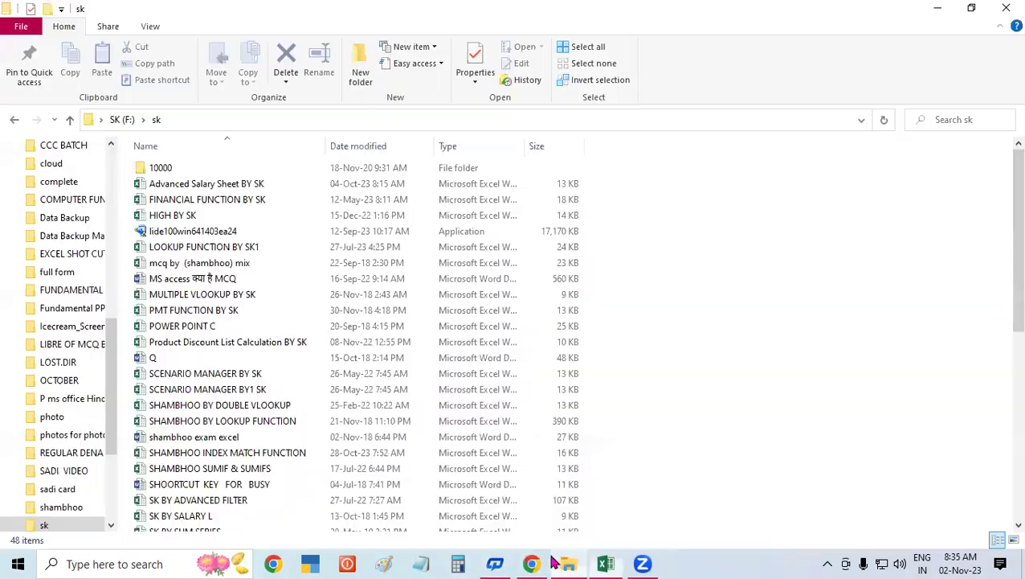
{"action": "left_click_drag", "start_coordinate": [1005, 209], "coordinate": [1005, 135]}
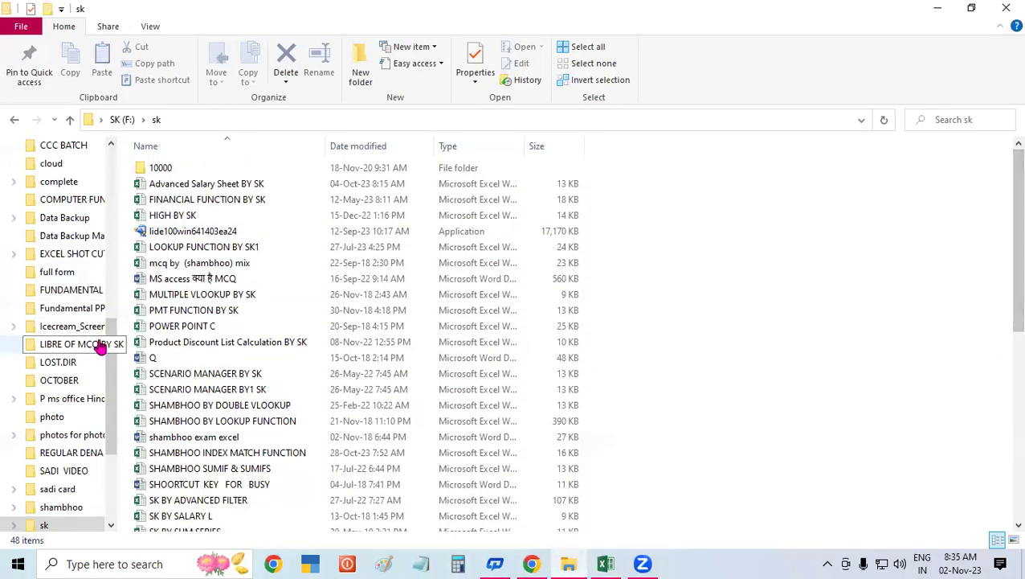
{"action": "left_click_drag", "start_coordinate": [108, 355], "coordinate": [108, 153]}
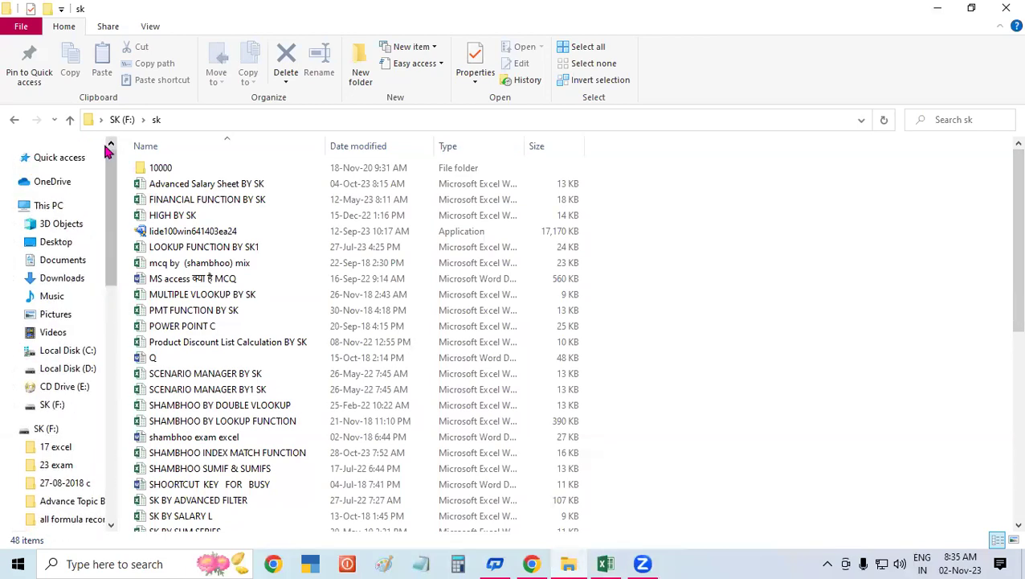
{"action": "left_click", "coordinate": [62, 260]}
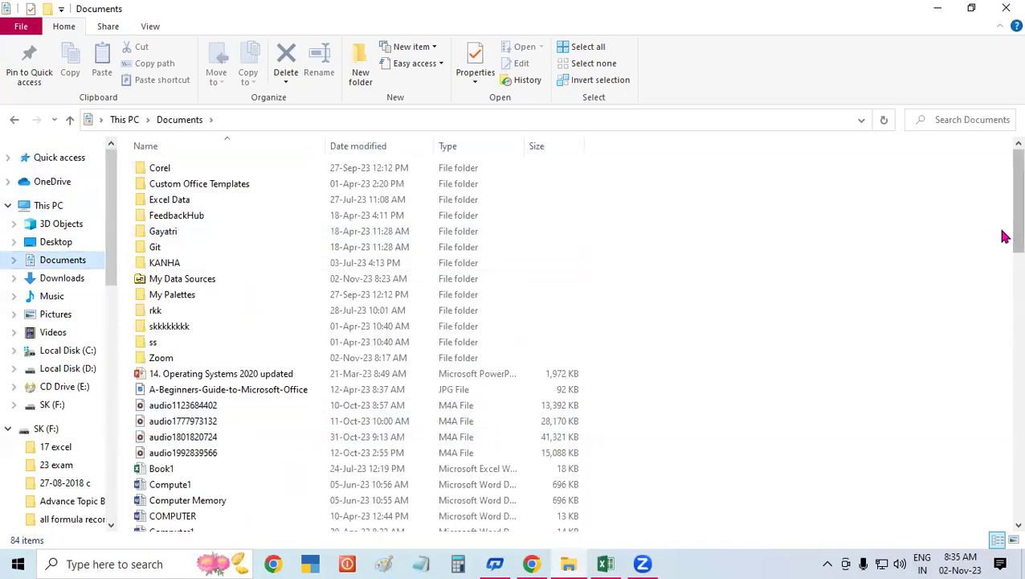
{"action": "left_click_drag", "start_coordinate": [1004, 238], "coordinate": [1004, 397]}
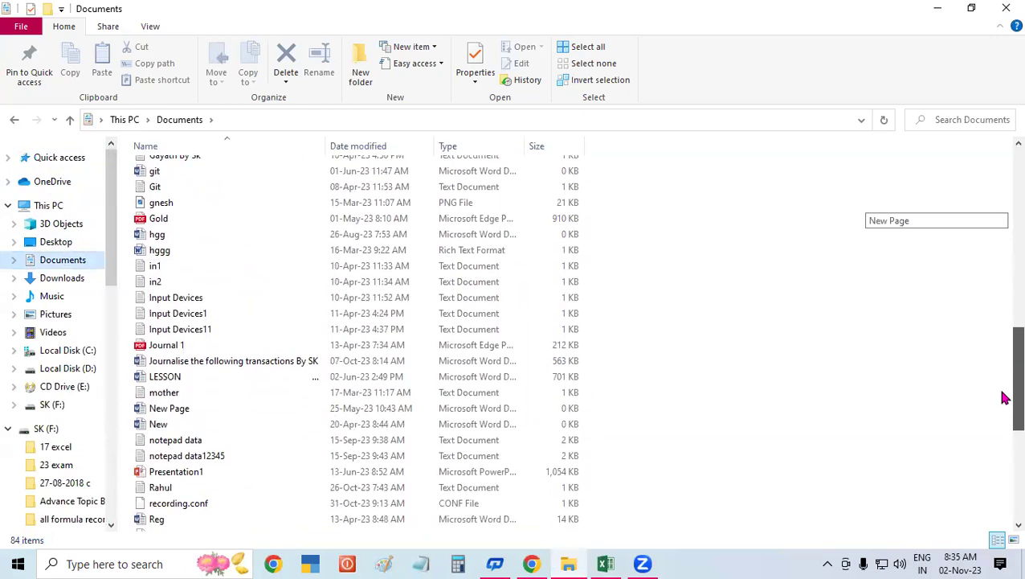
{"action": "left_click_drag", "start_coordinate": [1003, 397], "coordinate": [1003, 518]}
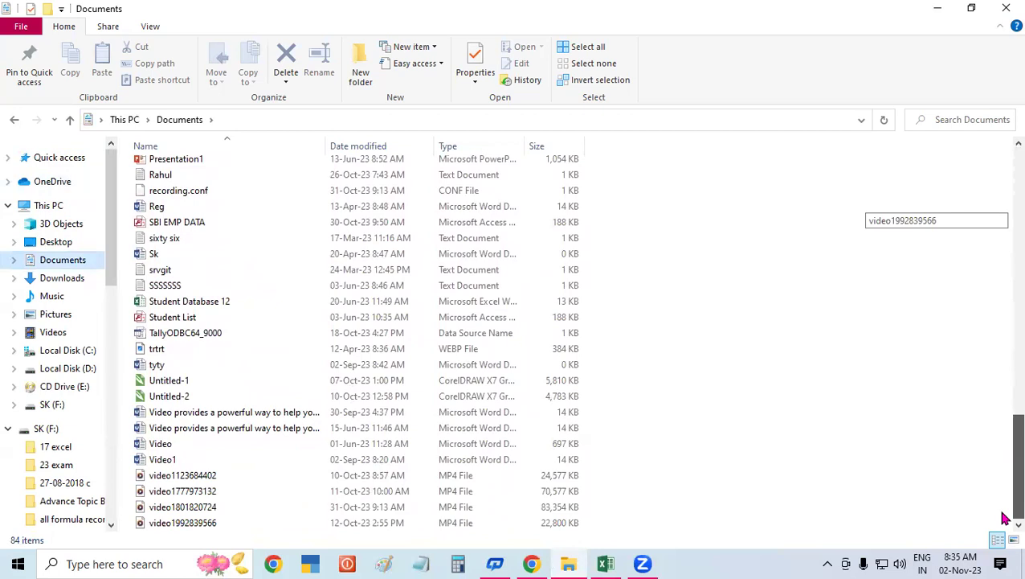
{"action": "left_click", "coordinate": [945, 120]}
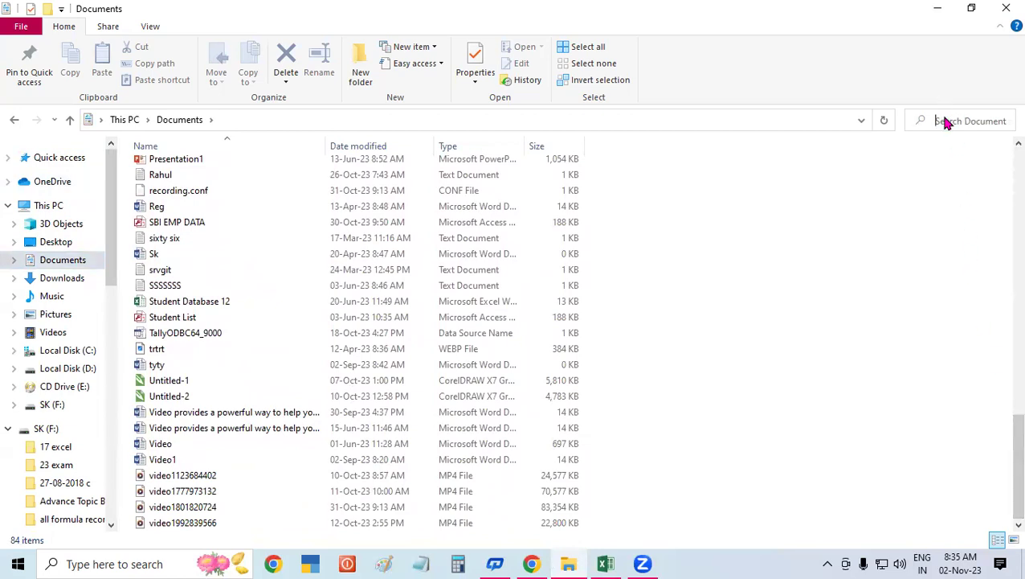
{"action": "type", "text": "c"}
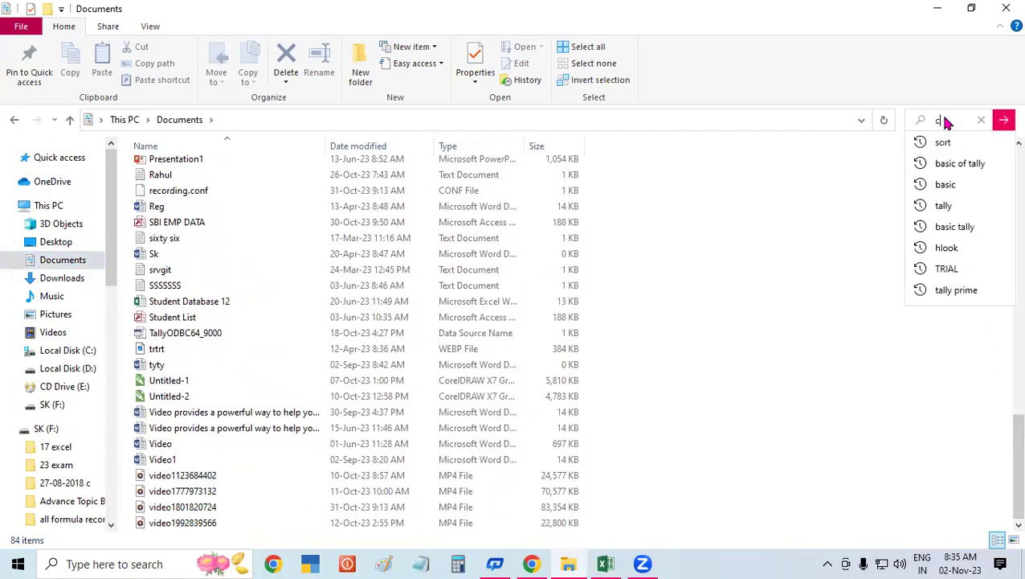
{"action": "type", "text": "ou"}
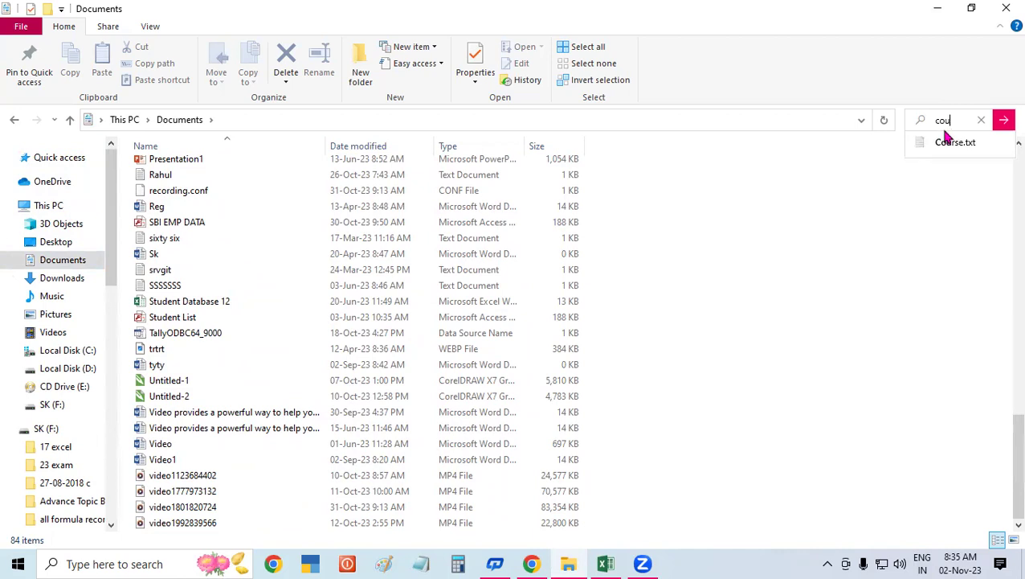
{"action": "left_click", "coordinate": [952, 142]}
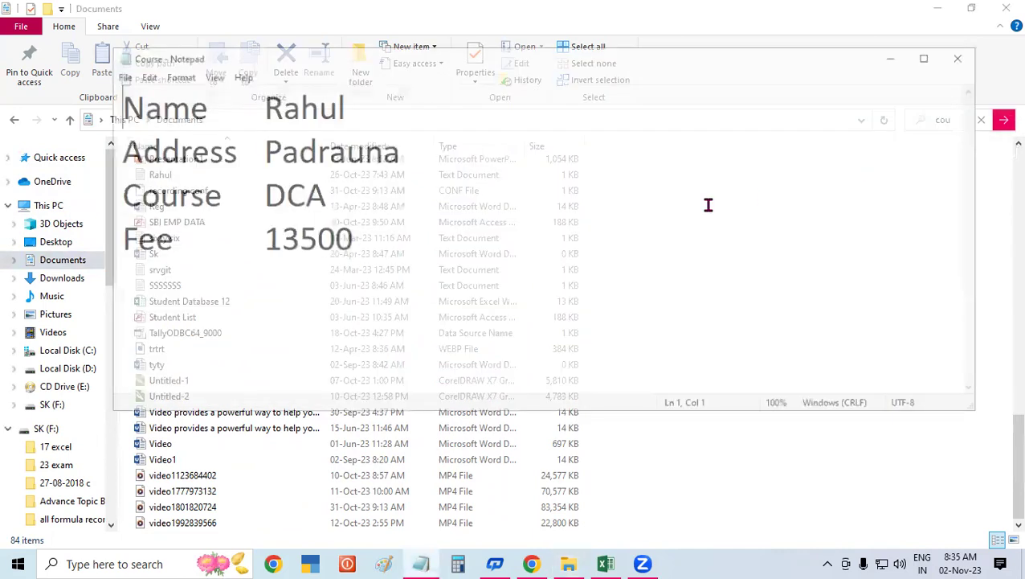
- Append tab-separated lines Paid 13000 and Due 500 below the Fee line
{"action": "left_click", "coordinate": [932, 55]}
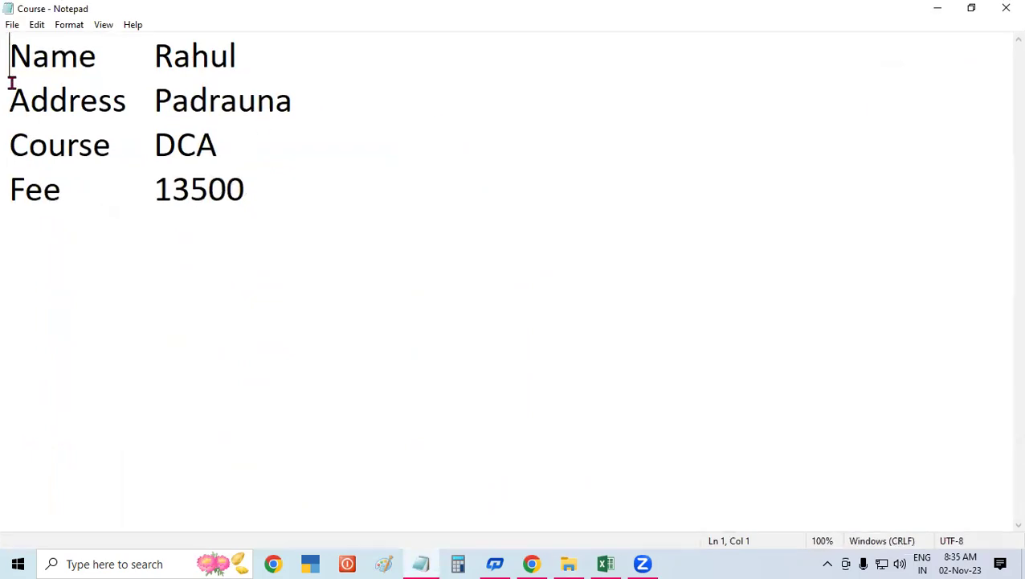
{"action": "left_click", "coordinate": [278, 197]}
{"action": "key", "text": "Return"}
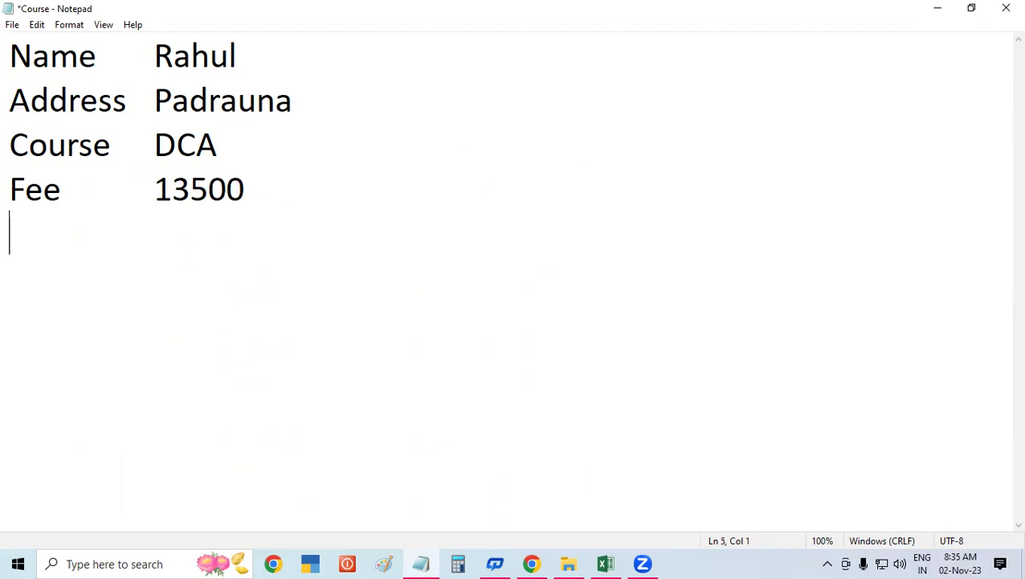
{"action": "type", "text": "Paid"}
{"action": "key", "text": "Tab"}
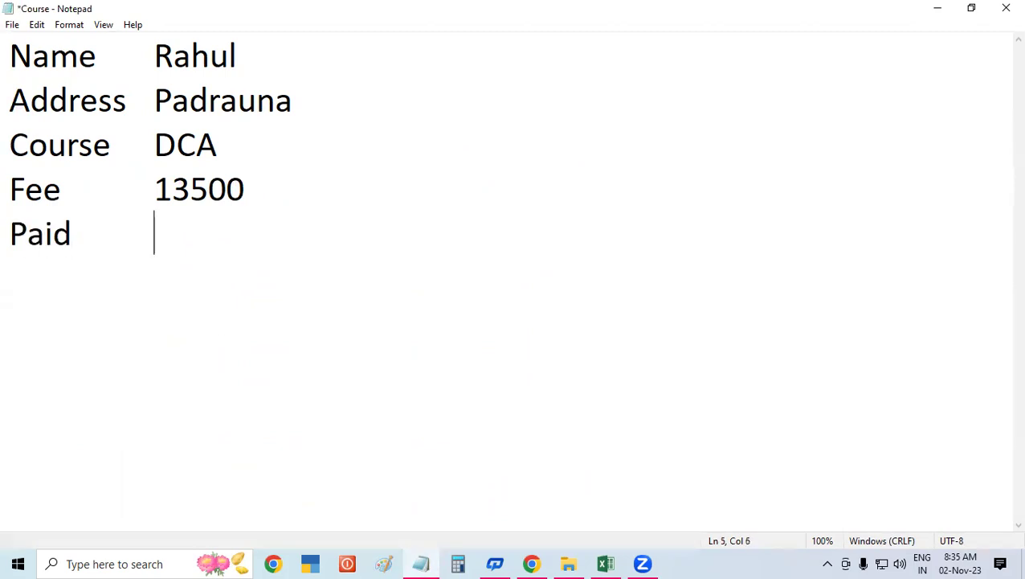
{"action": "type", "text": "1300"}
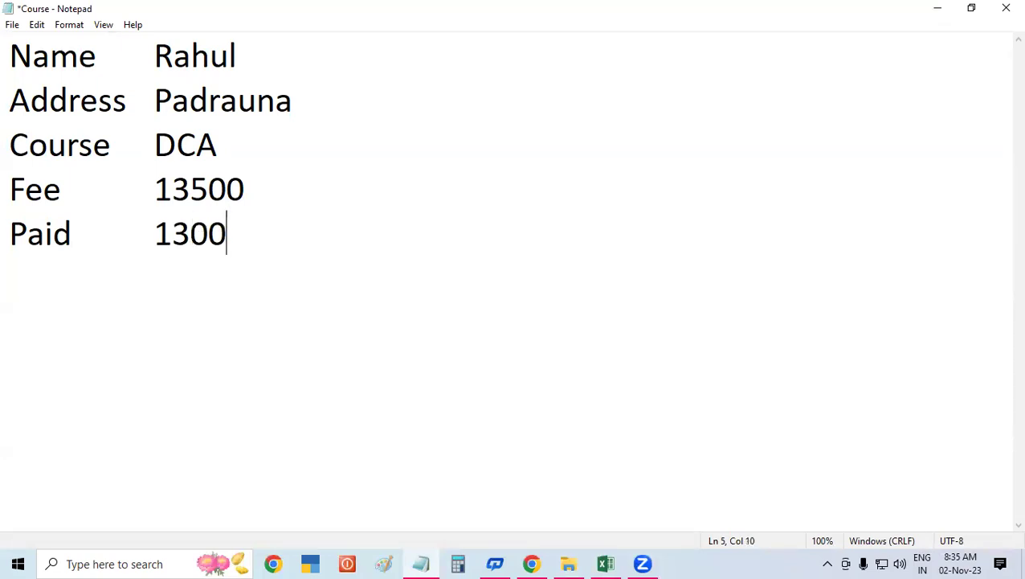
{"action": "type", "text": "0"}
{"action": "key", "text": "Return"}
{"action": "type", "text": "Due"}
{"action": "key", "text": "Tab"}
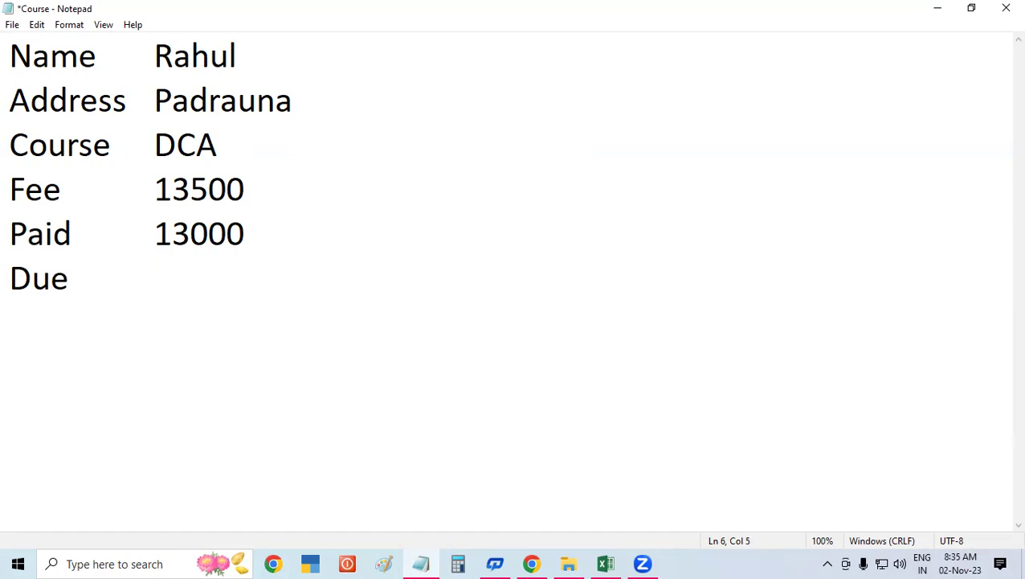
{"action": "type", "text": "500"}
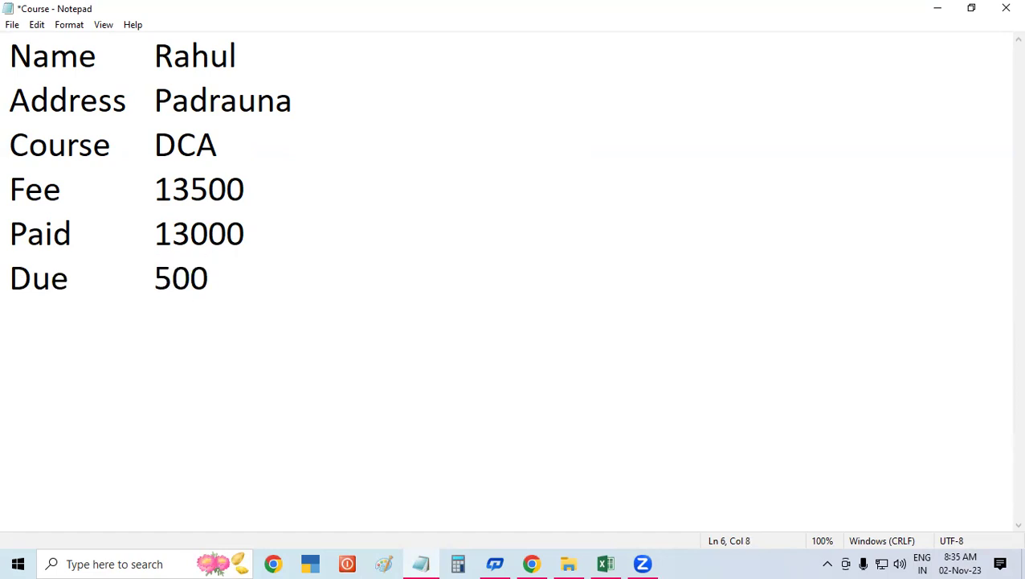
- Save Course.txt and close Notepad
{"action": "left_click", "coordinate": [12, 25]}
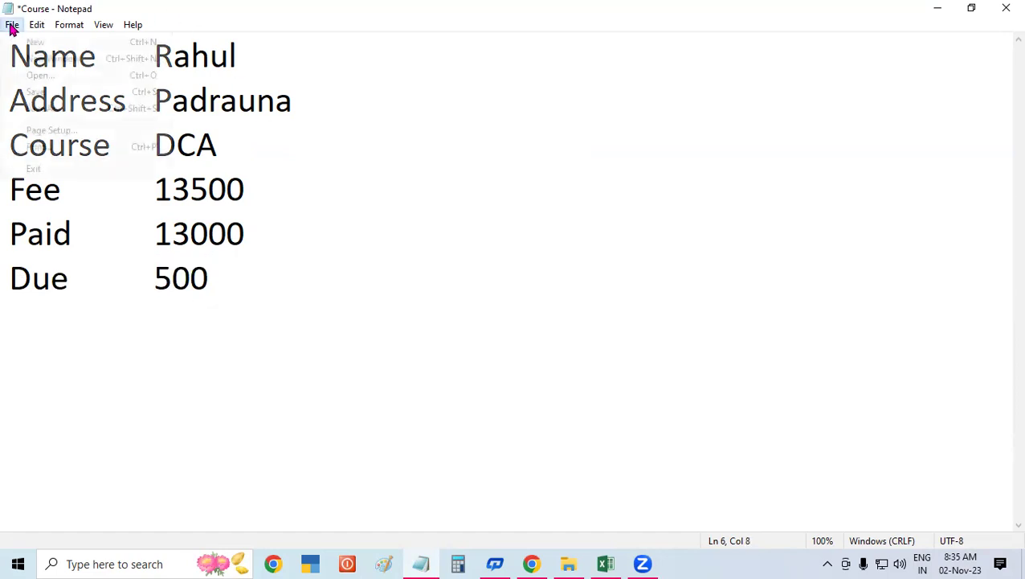
{"action": "left_click", "coordinate": [57, 90]}
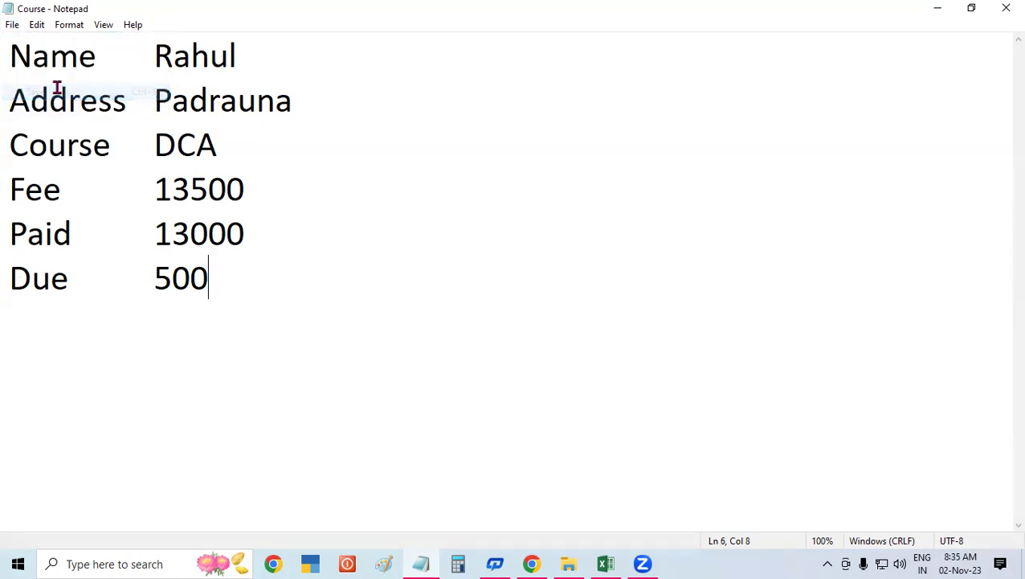
{"action": "left_click", "coordinate": [1006, 7]}
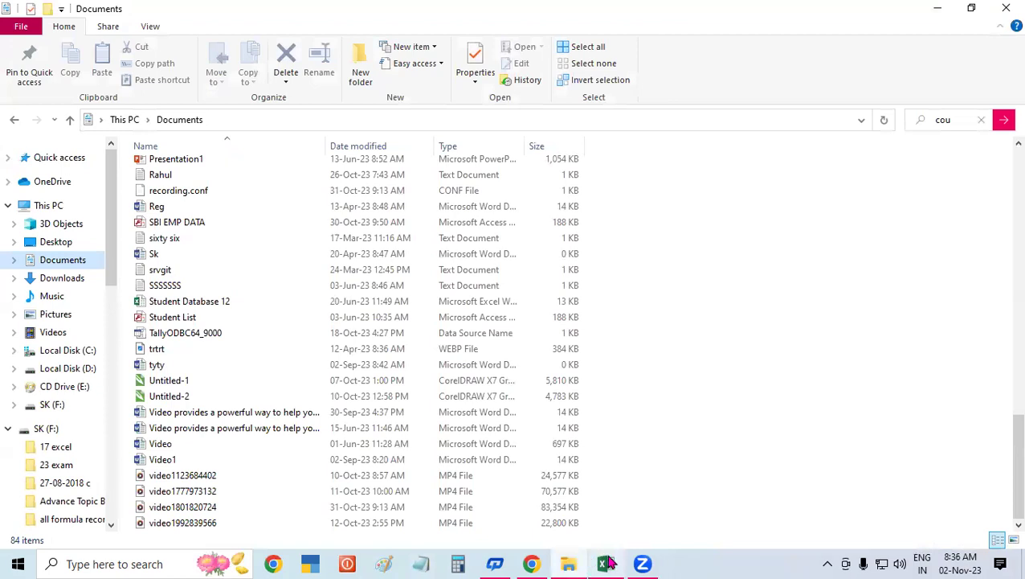
- Refresh All to re-import Course.txt, then widen column A
{"action": "left_click", "coordinate": [608, 562]}
{"action": "left_click", "coordinate": [164, 266]}
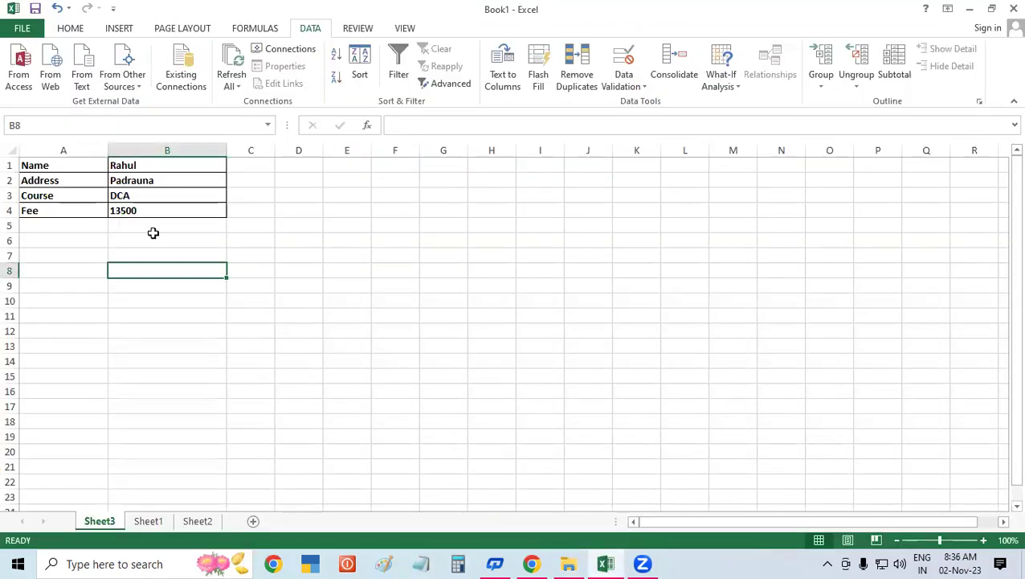
{"action": "left_click", "coordinate": [360, 272]}
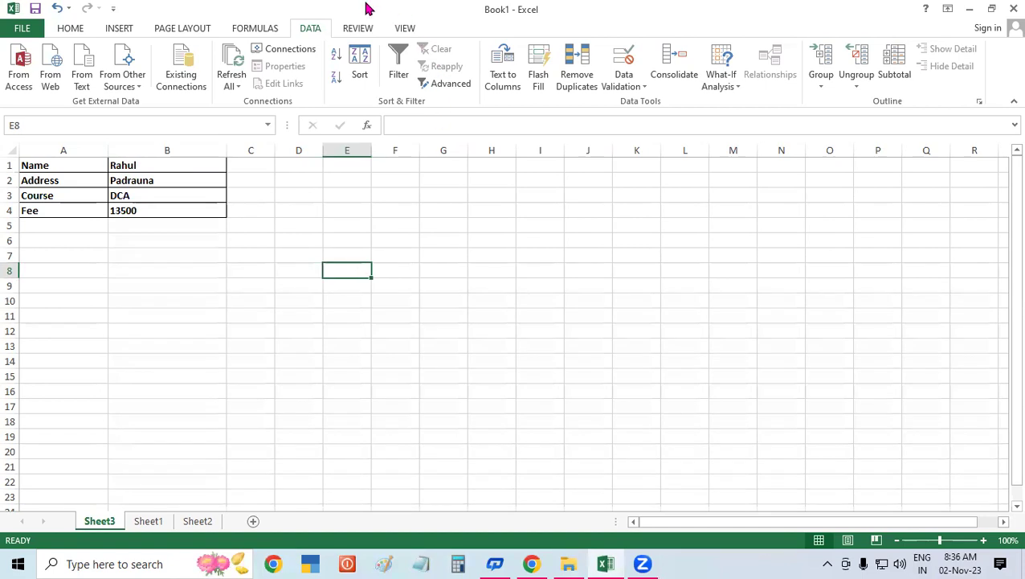
{"action": "left_click", "coordinate": [232, 79]}
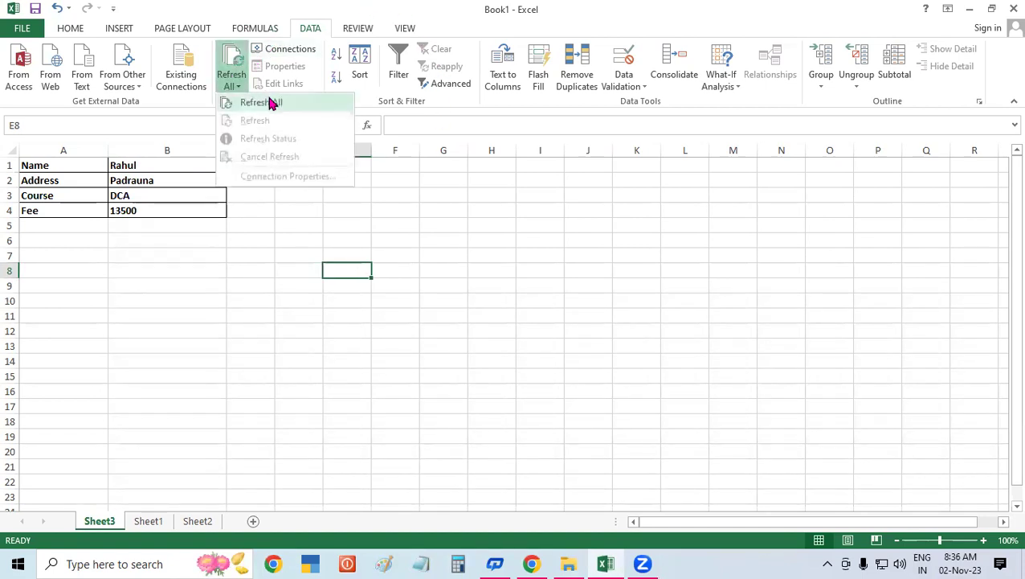
{"action": "left_click", "coordinate": [271, 102]}
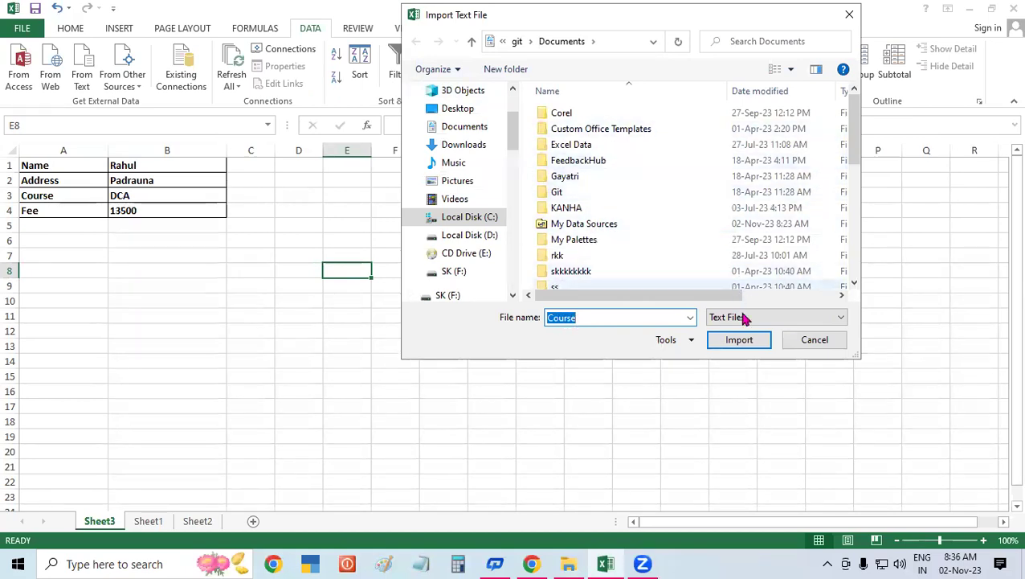
{"action": "left_click", "coordinate": [741, 341]}
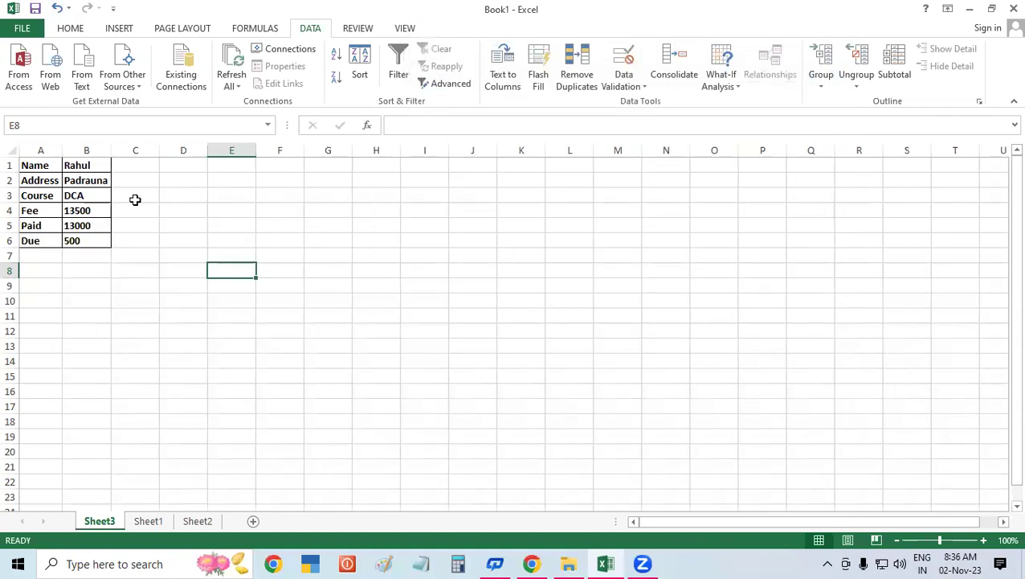
{"action": "left_click_drag", "start_coordinate": [62, 150], "coordinate": [252, 151]}
{"action": "left_click", "coordinate": [425, 198]}
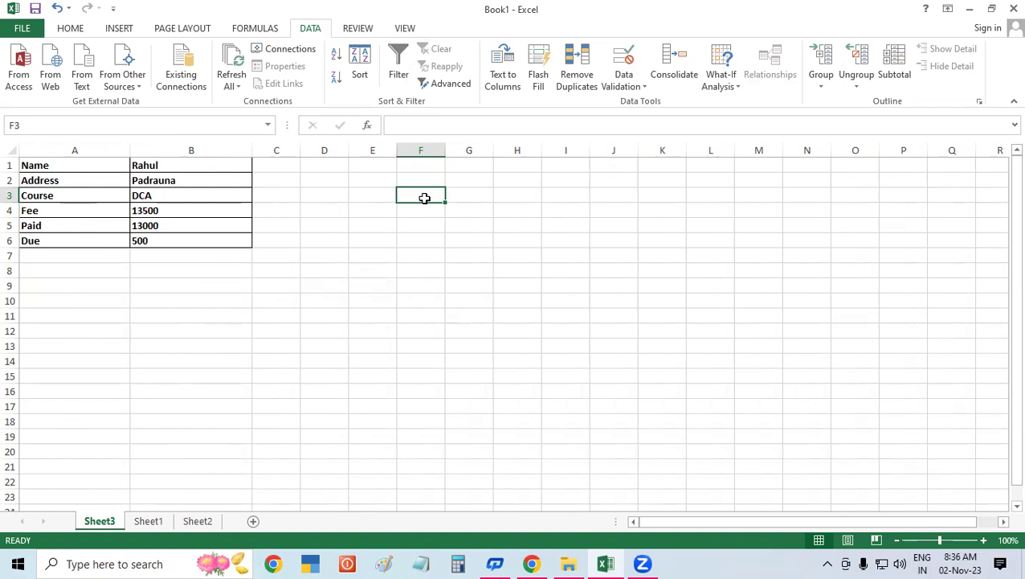
{"action": "left_click", "coordinate": [399, 284]}
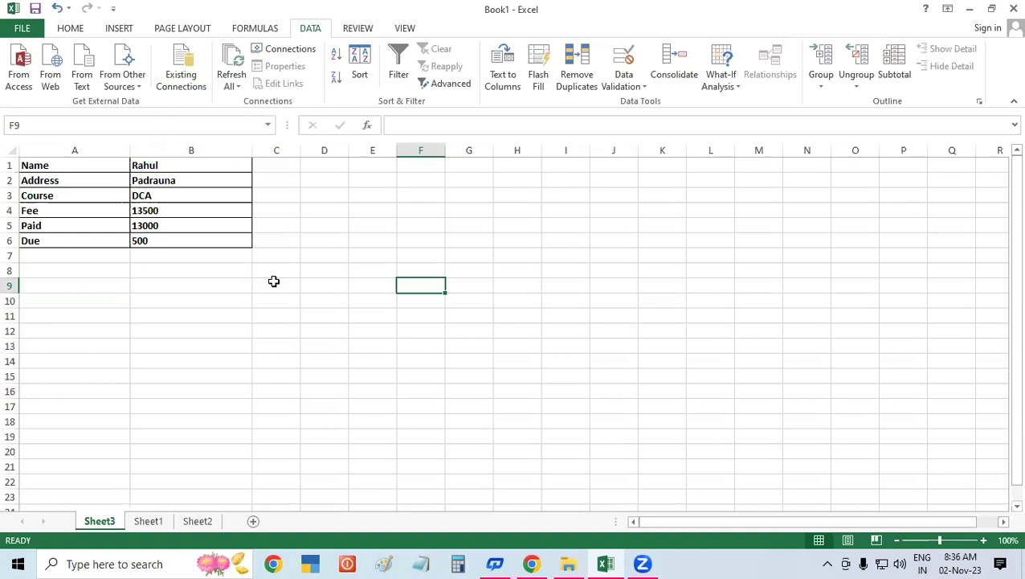
- Enter 4545 in I7, erer in I8 and H8, and 2121 in H9 and H10
{"action": "left_click", "coordinate": [433, 210]}
{"action": "left_click", "coordinate": [567, 254]}
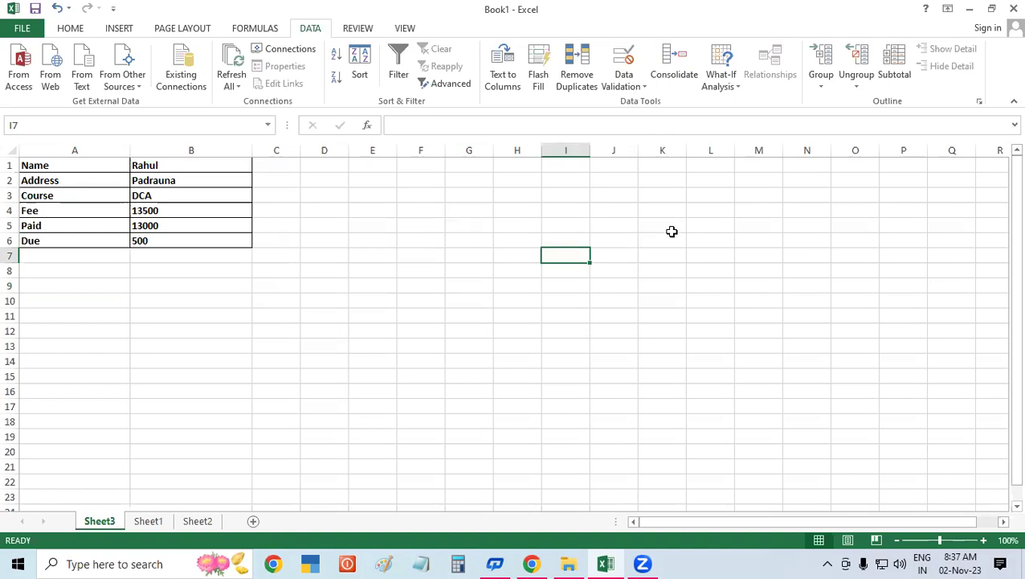
{"action": "type", "text": "4545"}
{"action": "key", "text": "Return"}
{"action": "type", "text": "erer"}
{"action": "key", "text": "Left"}
{"action": "type", "text": "erer"}
{"action": "key", "text": "Return"}
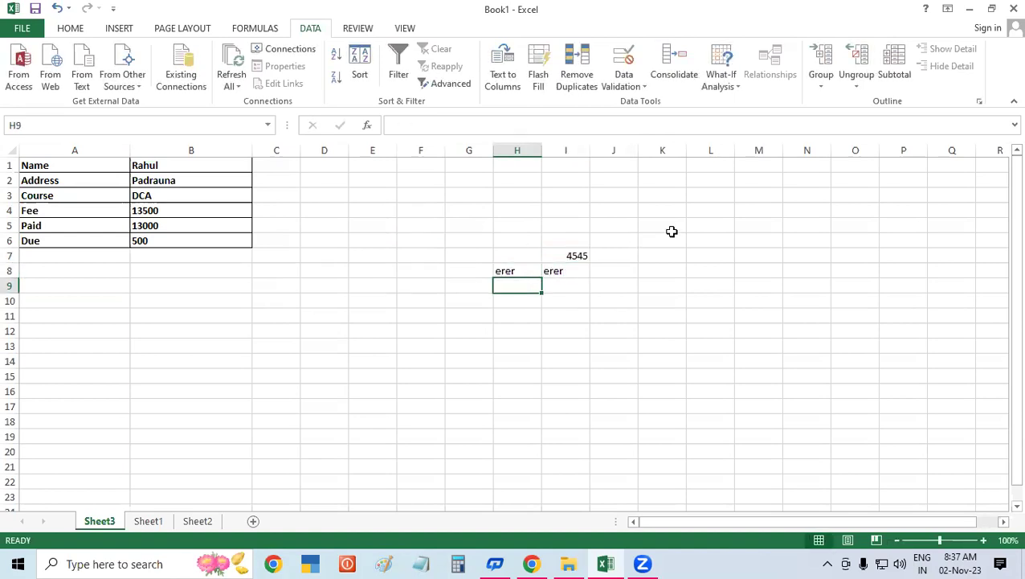
{"action": "type", "text": "2121"}
{"action": "key", "text": "Return"}
{"action": "type", "text": "2121"}
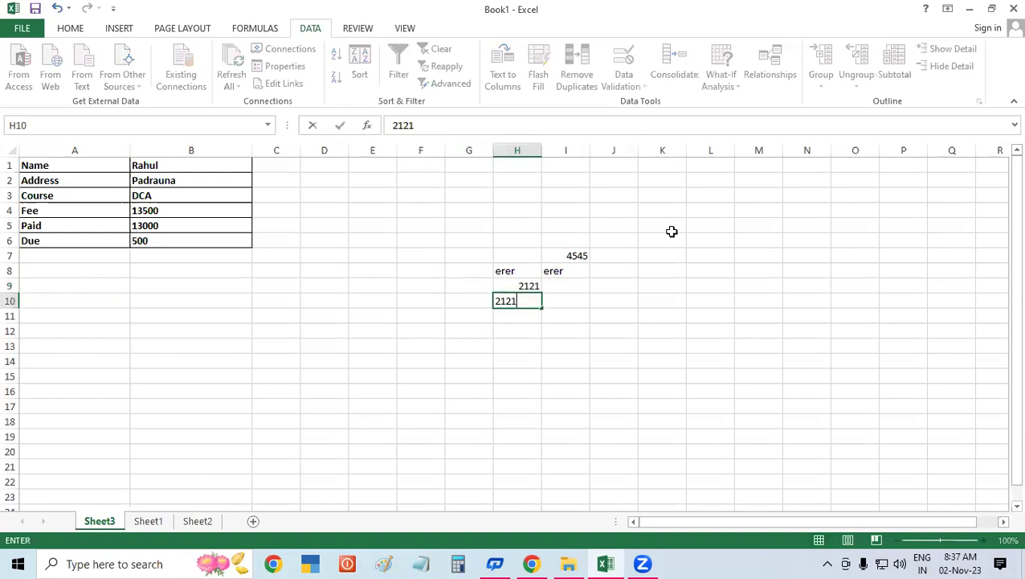
{"action": "key", "text": "Return"}
- Select the H6:J10 block around the new entries
{"action": "left_click", "coordinate": [349, 285]}
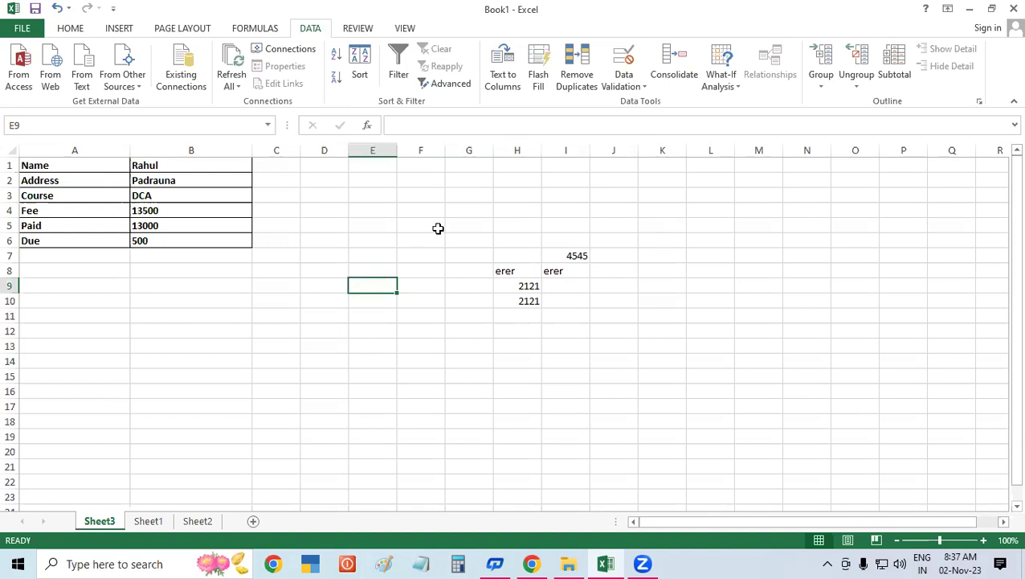
{"action": "mouse_move", "coordinate": [514, 239]}
{"action": "left_mouse_down"}
{"action": "mouse_move", "coordinate": [569, 311]}
{"action": "mouse_move", "coordinate": [589, 312]}
{"action": "left_mouse_up"}
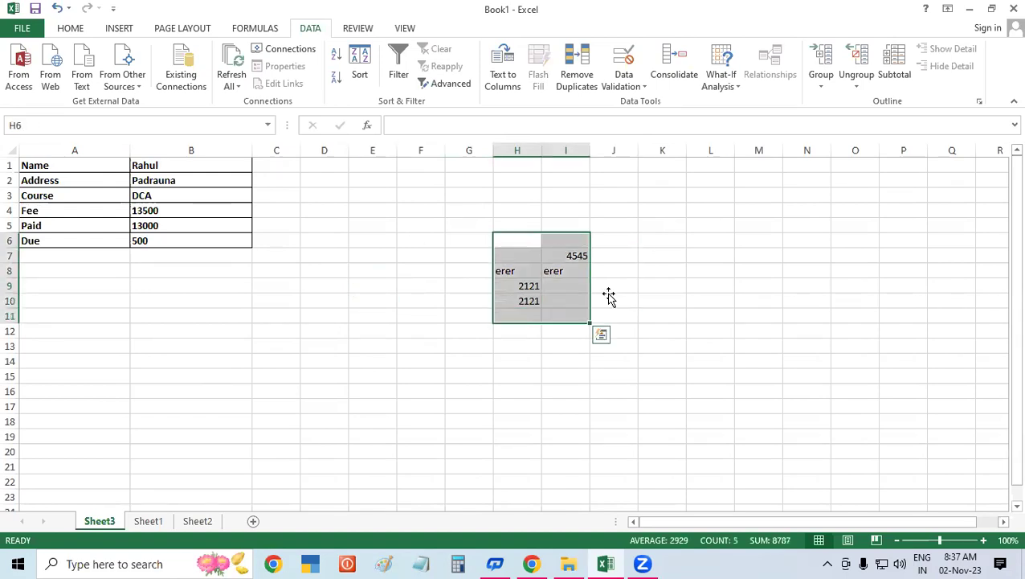
{"action": "left_click", "coordinate": [759, 225]}
{"action": "left_click_drag", "start_coordinate": [517, 241], "coordinate": [593, 303]}
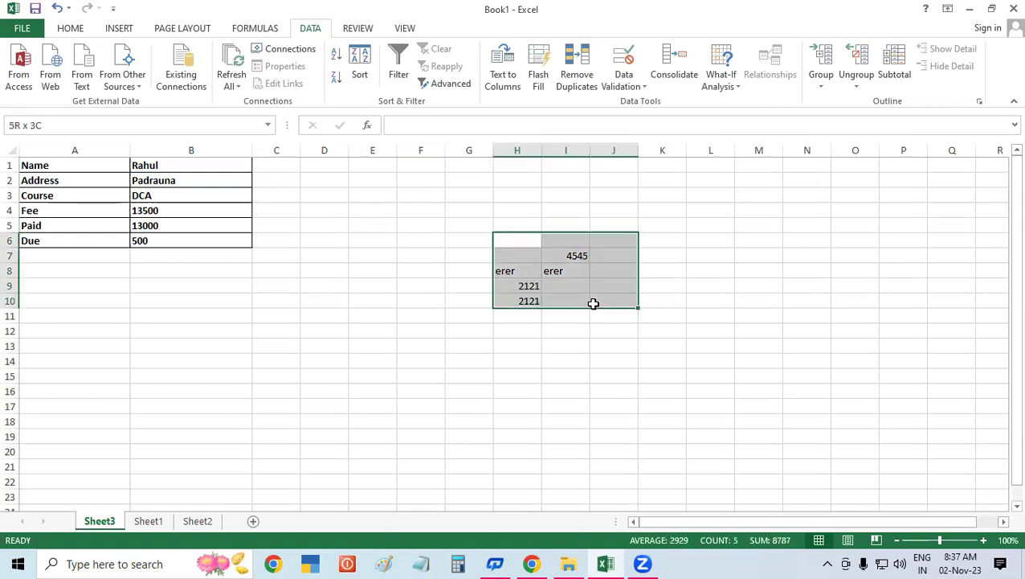
{"action": "left_click", "coordinate": [408, 162]}
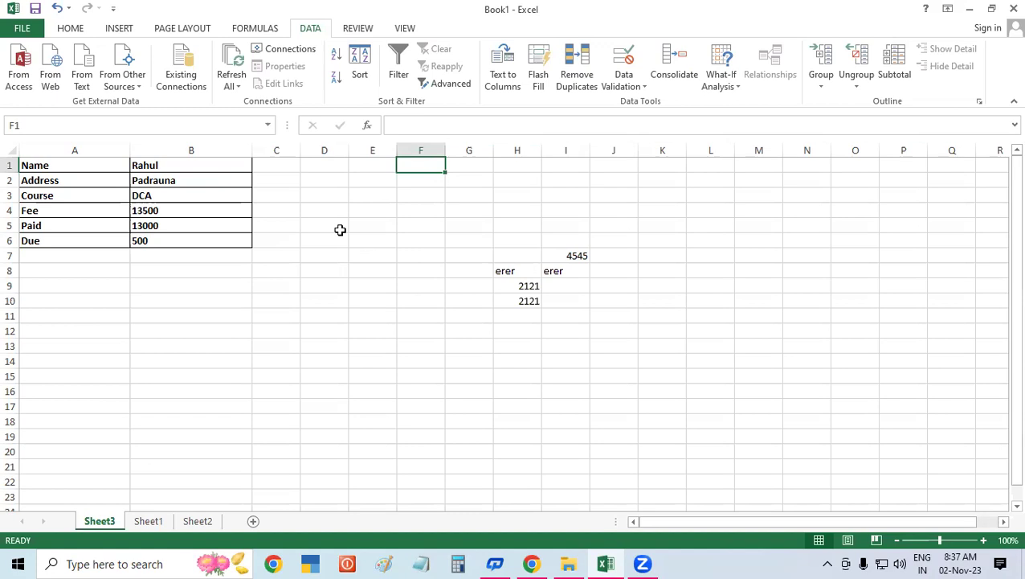
{"action": "left_click", "coordinate": [340, 230]}
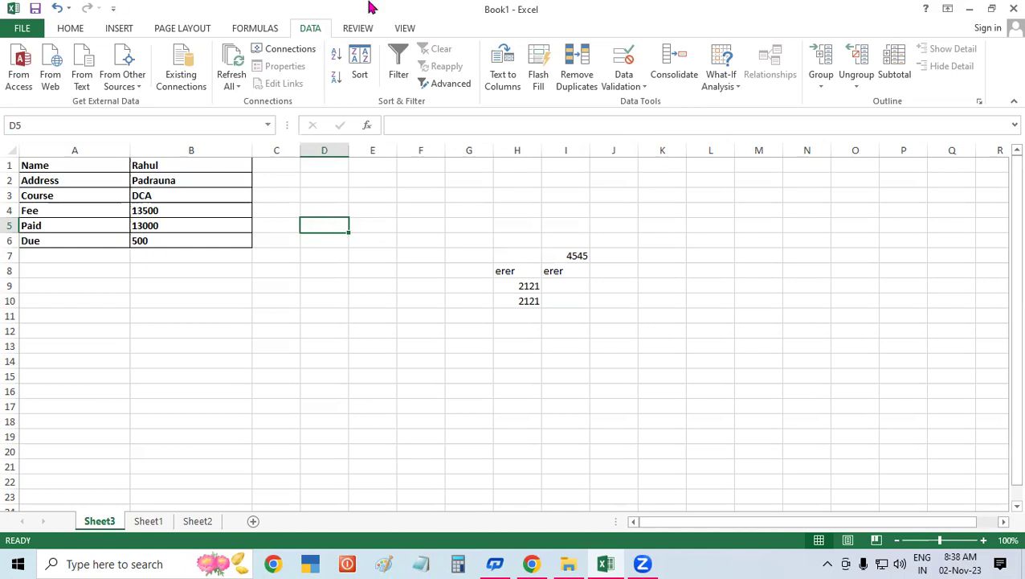
{"action": "left_click", "coordinate": [527, 288]}
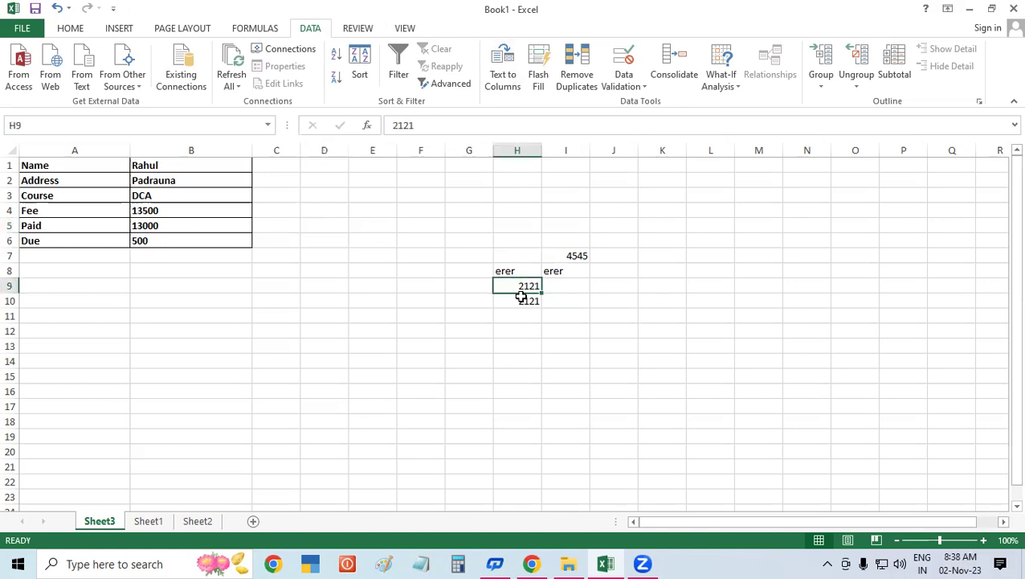
{"action": "left_click", "coordinate": [522, 299]}
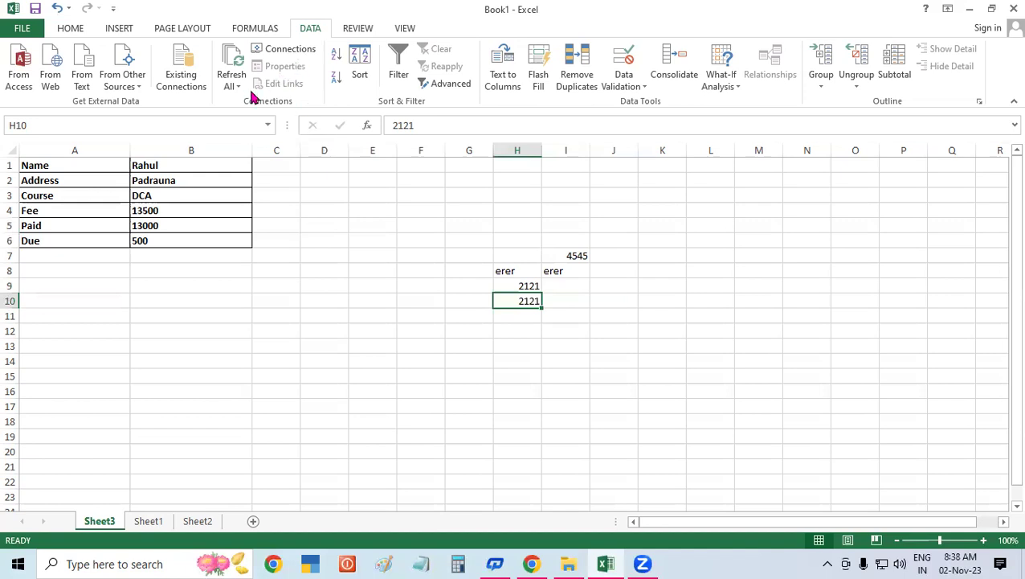
{"action": "left_click", "coordinate": [588, 297]}
{"action": "left_click", "coordinate": [515, 301]}
{"action": "left_click", "coordinate": [517, 286]}
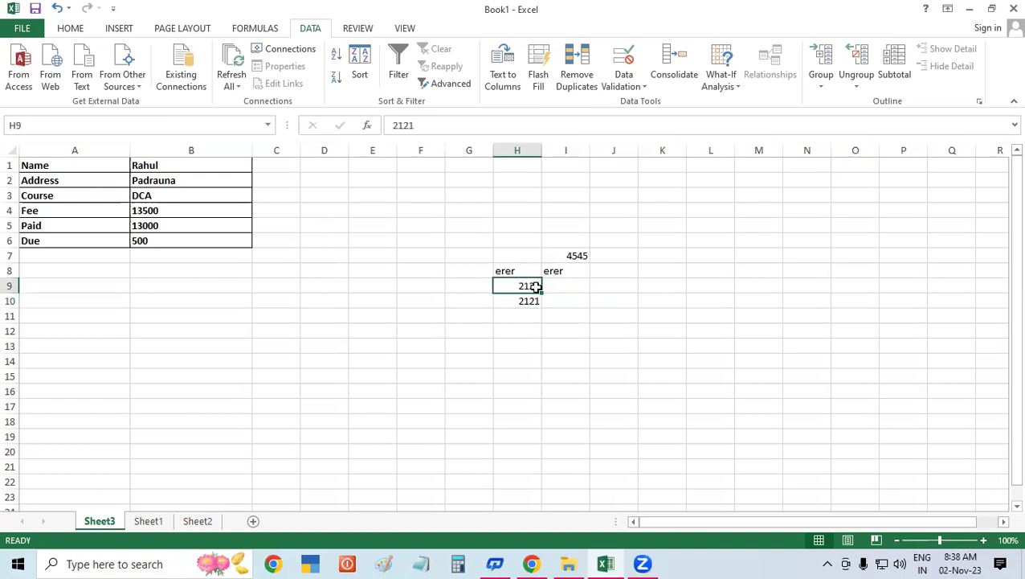
{"action": "left_click", "coordinate": [149, 211]}
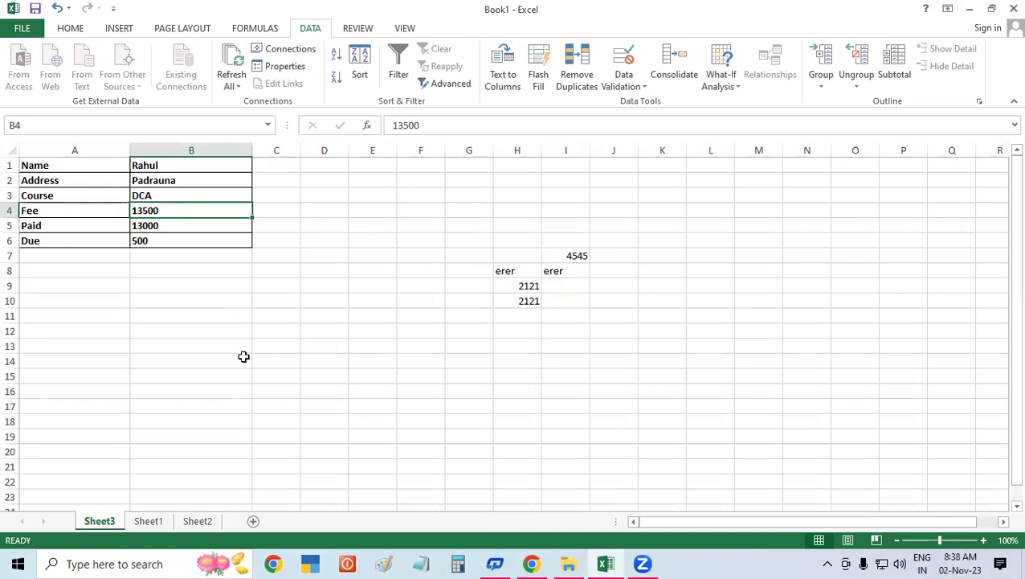
{"action": "left_click", "coordinate": [278, 391]}
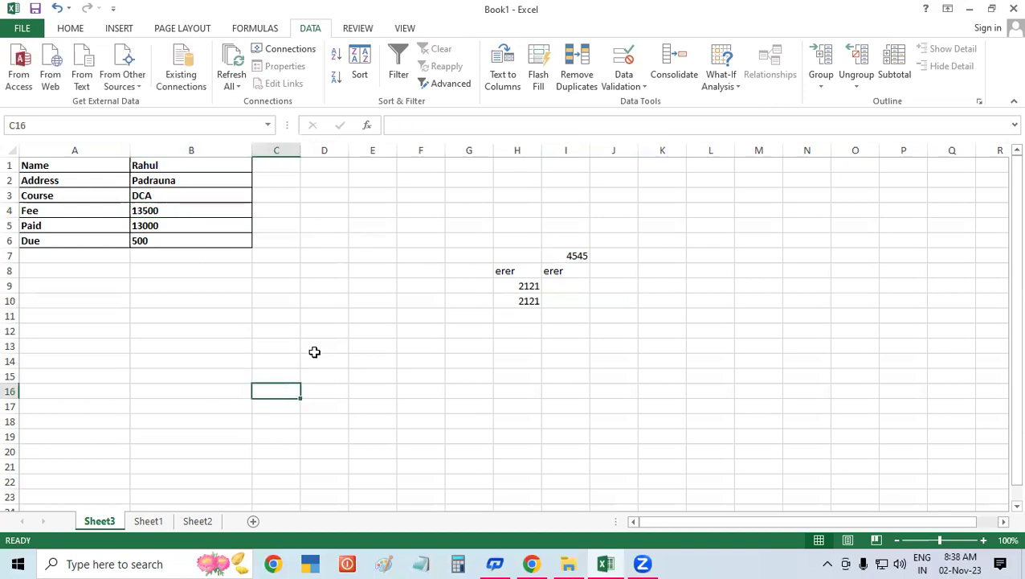
- Select the H7:I10 block holding 4545, erer and 2121
{"action": "left_click", "coordinate": [93, 168]}
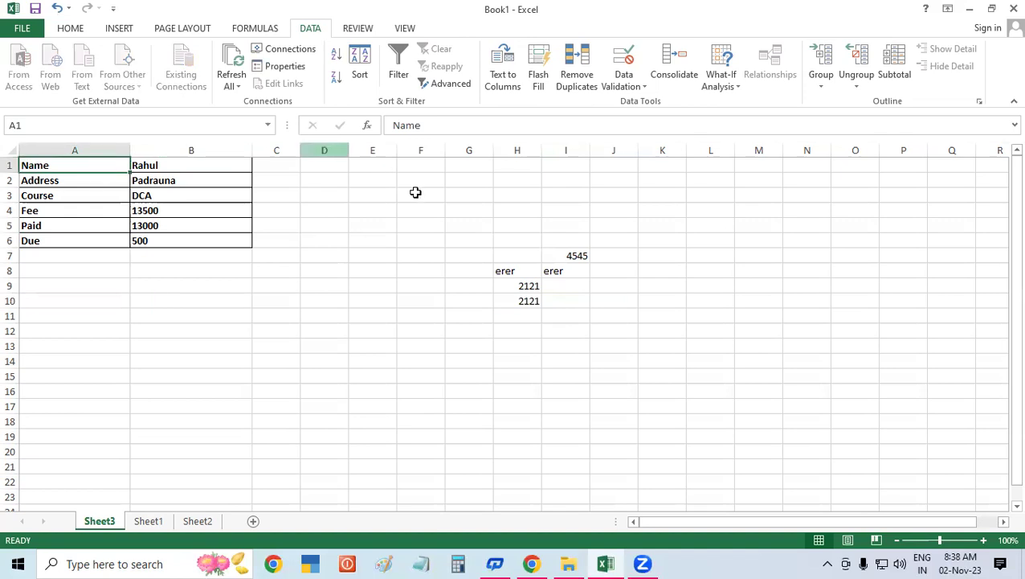
{"action": "left_click", "coordinate": [521, 274]}
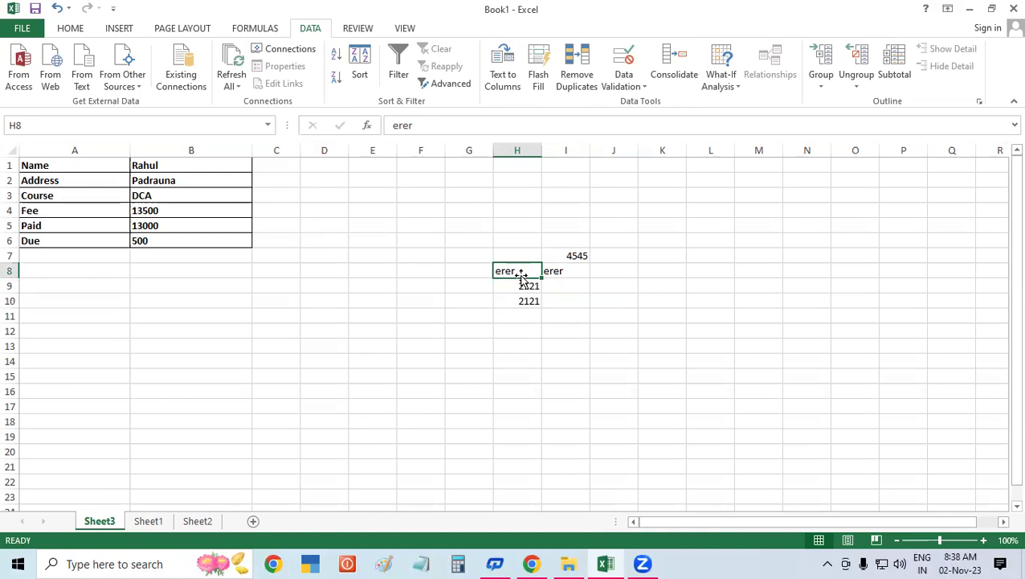
{"action": "left_click", "coordinate": [32, 315]}
{"action": "key", "text": "shift+Up"}
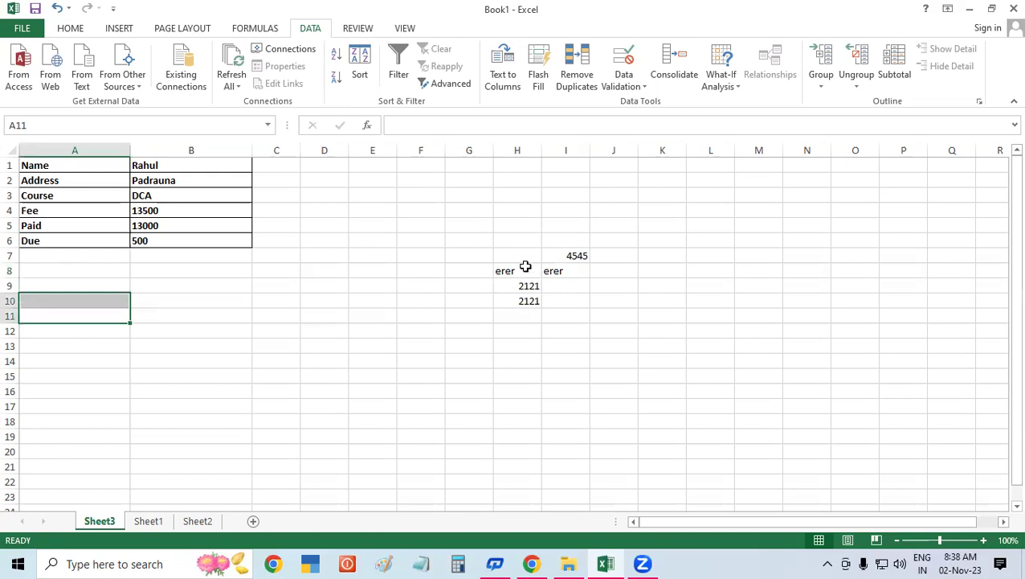
{"action": "left_click_drag", "start_coordinate": [526, 266], "coordinate": [563, 302]}
{"action": "mouse_move", "coordinate": [519, 259]}
{"action": "left_mouse_down"}
{"action": "mouse_move", "coordinate": [560, 311]}
{"action": "mouse_move", "coordinate": [561, 294]}
{"action": "left_mouse_up"}
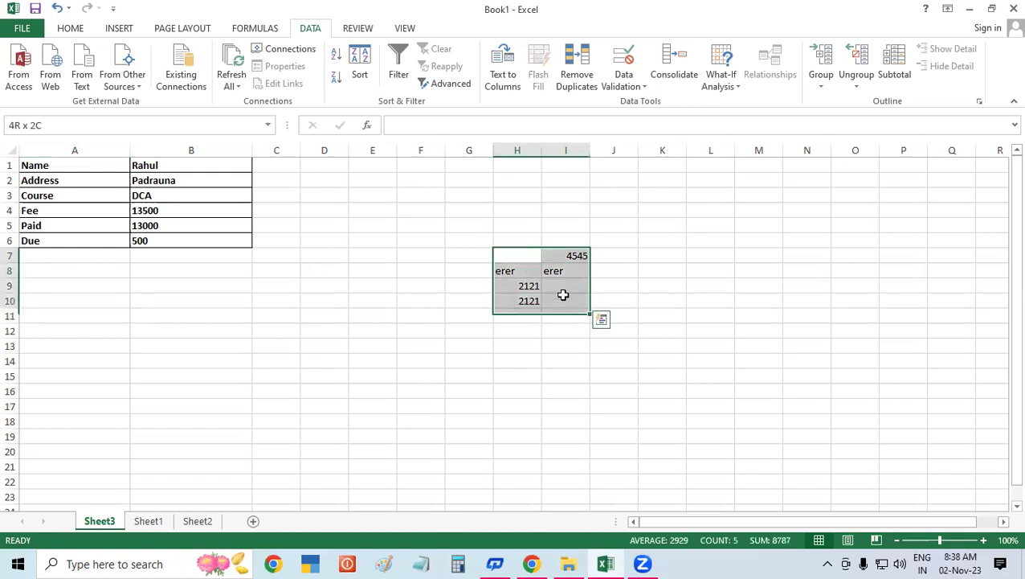
- Apply All Borders from the Home tab to every cell of H7:I10
{"action": "left_click", "coordinate": [78, 29]}
{"action": "left_click", "coordinate": [197, 80]}
{"action": "left_click", "coordinate": [497, 359]}
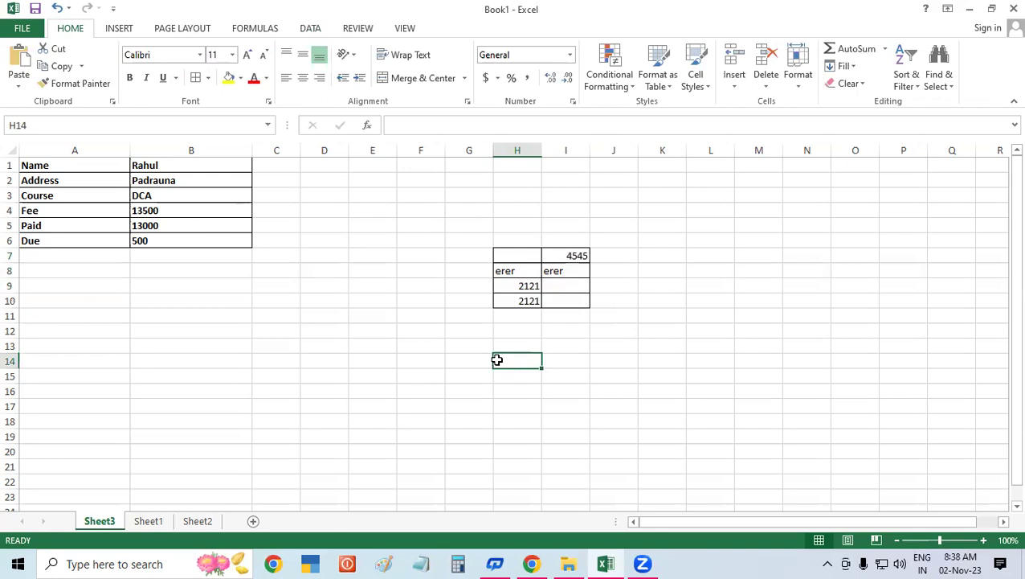
- Click around cells E13, H8 and B4 and bring the Data tab back up
{"action": "left_click", "coordinate": [360, 347]}
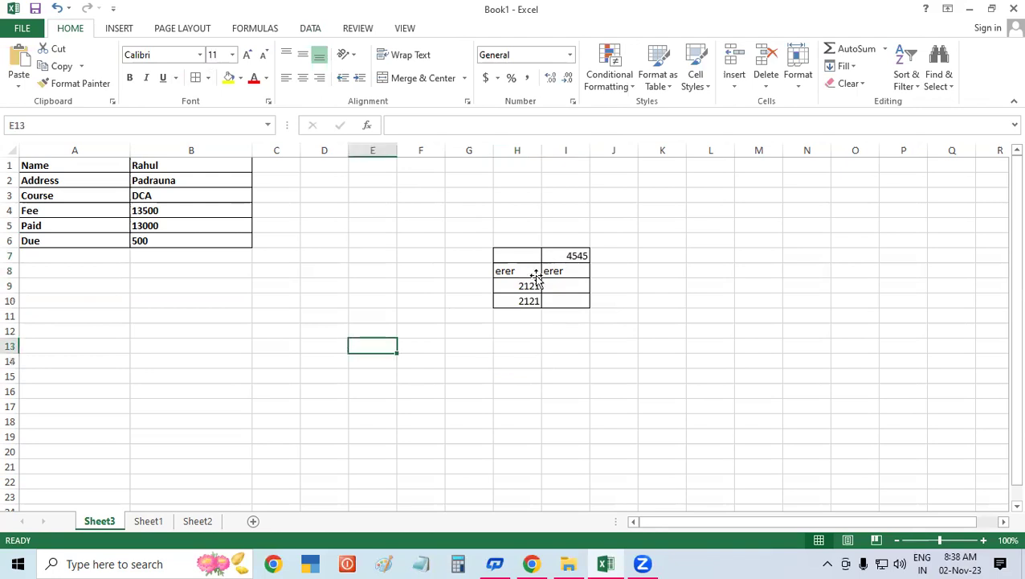
{"action": "left_click", "coordinate": [535, 273]}
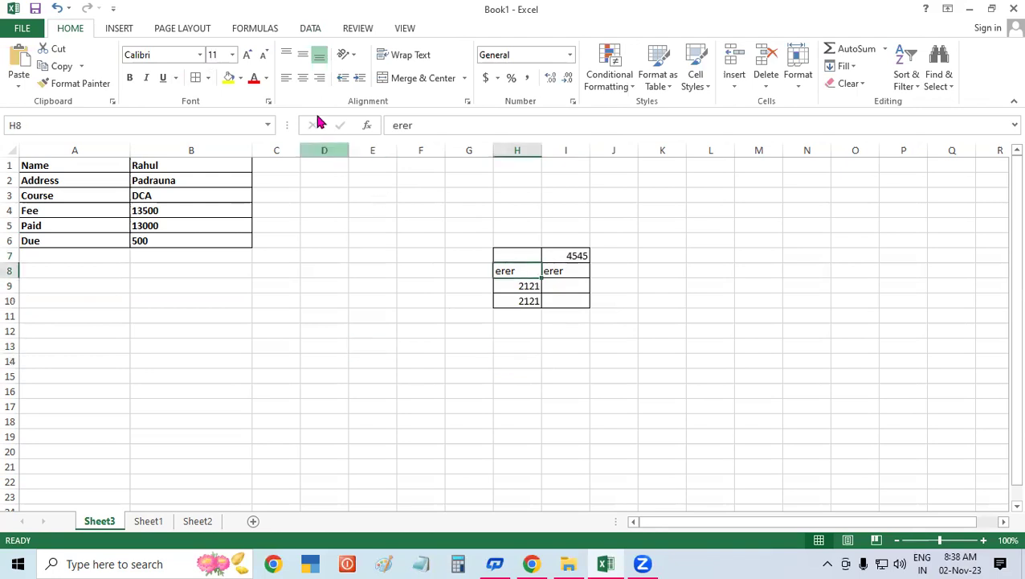
{"action": "left_click", "coordinate": [311, 32]}
{"action": "left_click", "coordinate": [199, 209]}
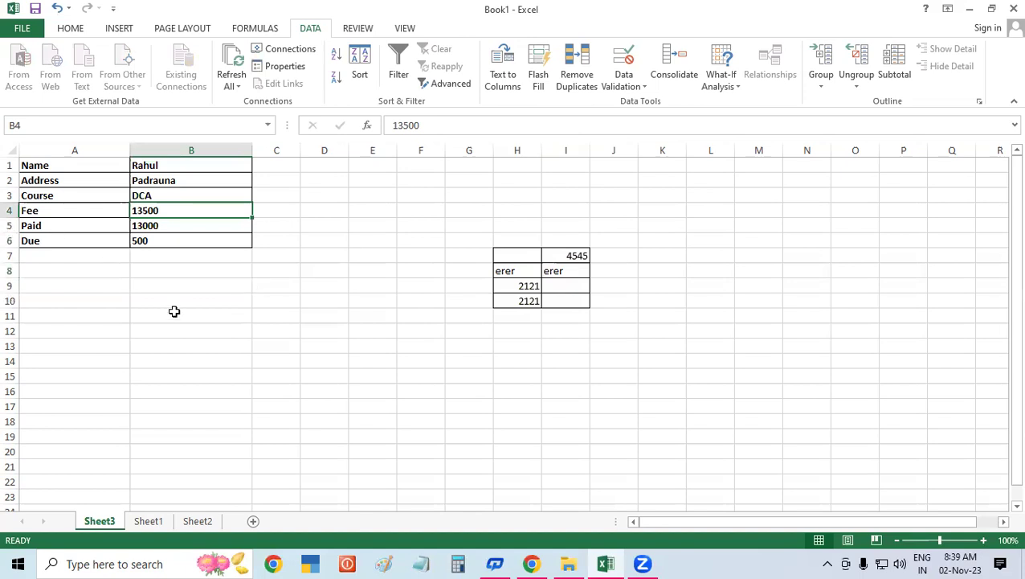
- List the workbook connections, select ddddd then Course, and open Course's properties
{"action": "left_click", "coordinate": [217, 332]}
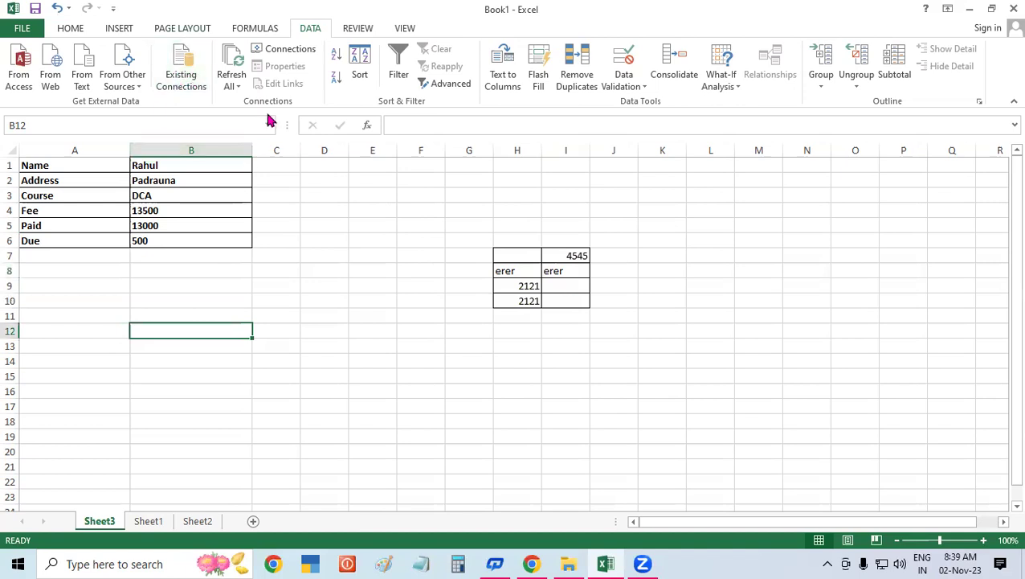
{"action": "left_click", "coordinate": [290, 49]}
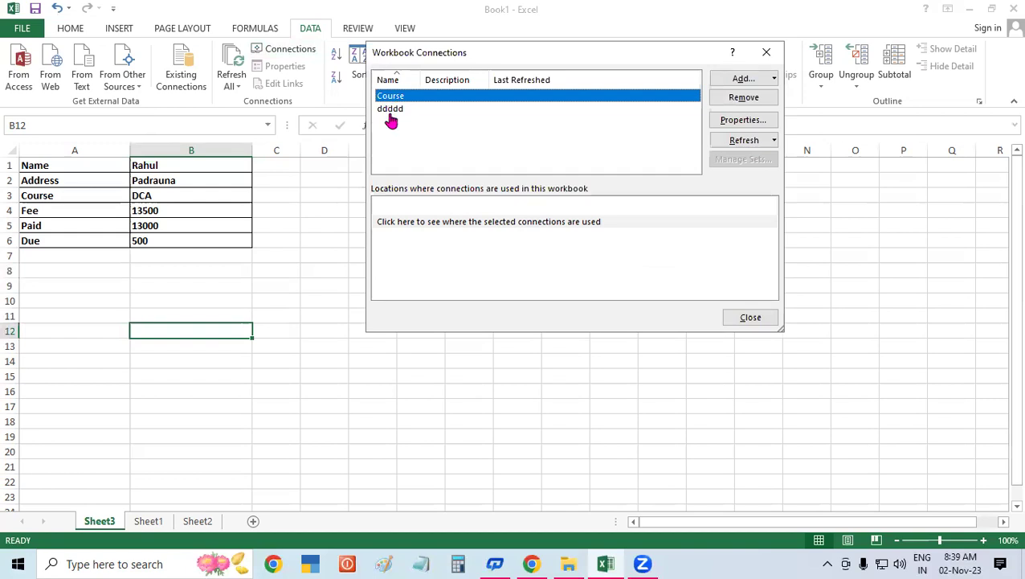
{"action": "left_click", "coordinate": [381, 111]}
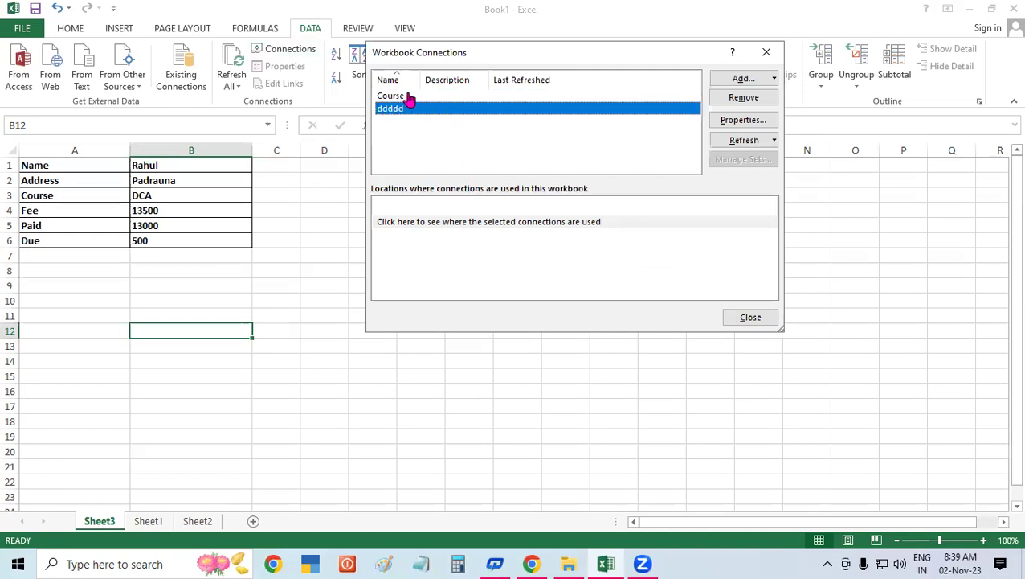
{"action": "left_click", "coordinate": [408, 97]}
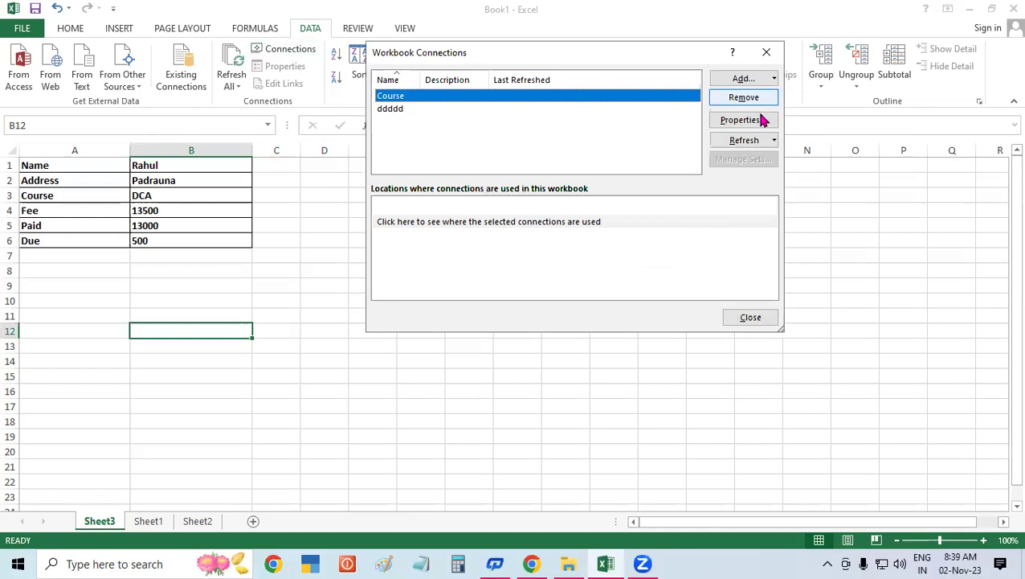
{"action": "left_click", "coordinate": [762, 120]}
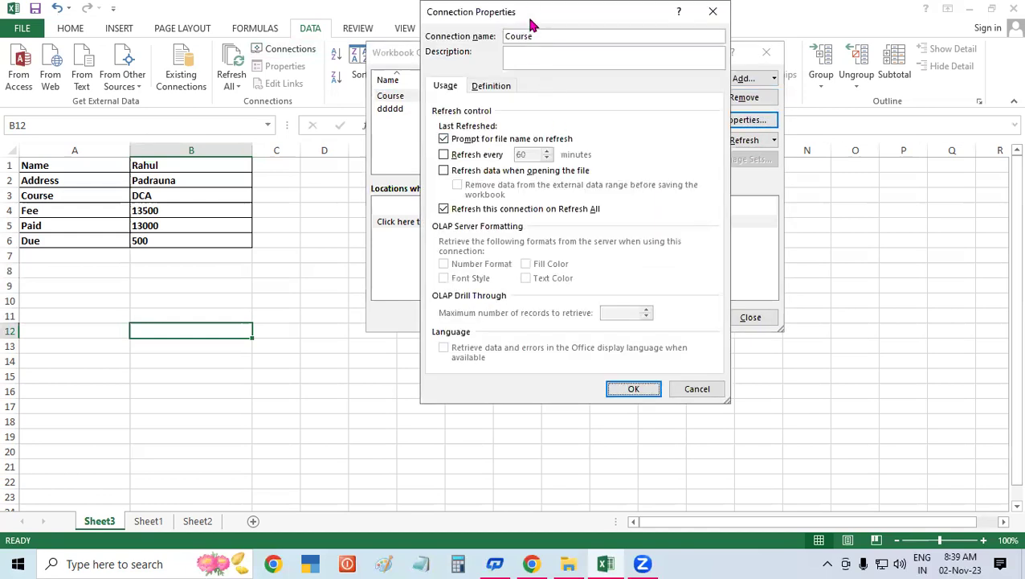
- Move the Course Connection Properties dialog aside to review it, then close both connection dialogs
{"action": "left_click_drag", "start_coordinate": [530, 24], "coordinate": [340, 95]}
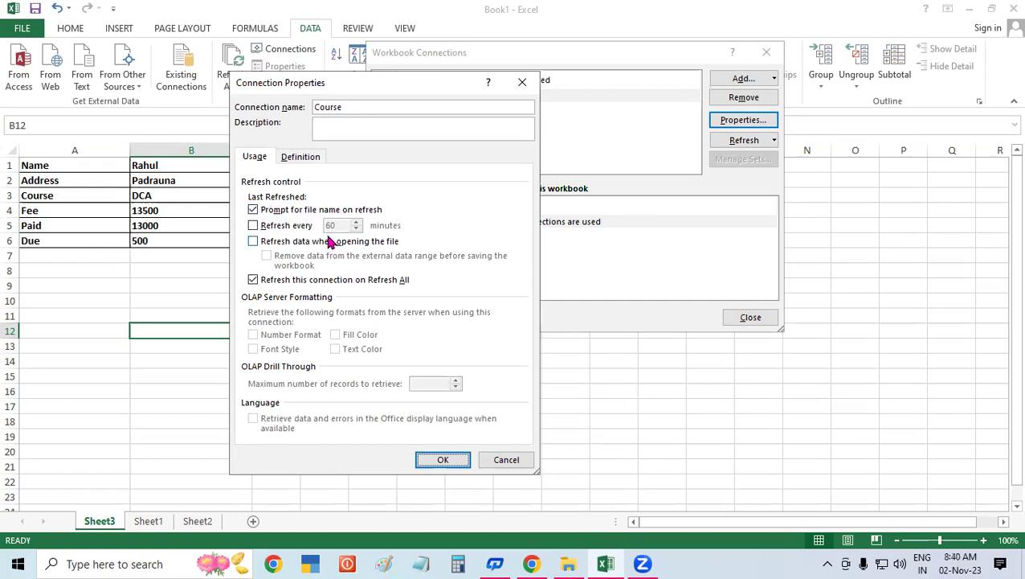
{"action": "left_click", "coordinate": [523, 82]}
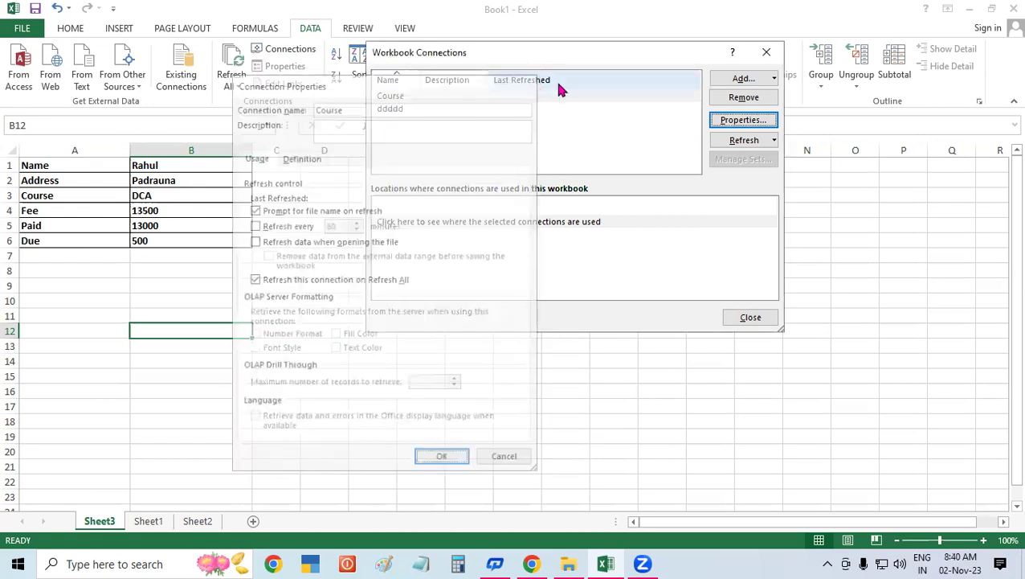
{"action": "left_click", "coordinate": [766, 53]}
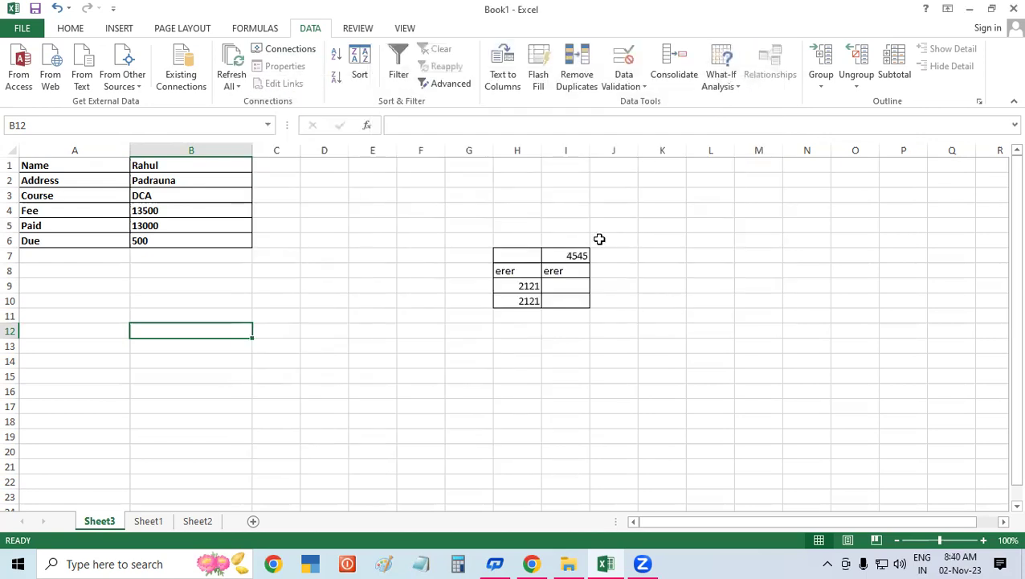
- Select cells J10, E7, G4, B5, K8 and D4, then show the Formulas tools
{"action": "left_click", "coordinate": [601, 295]}
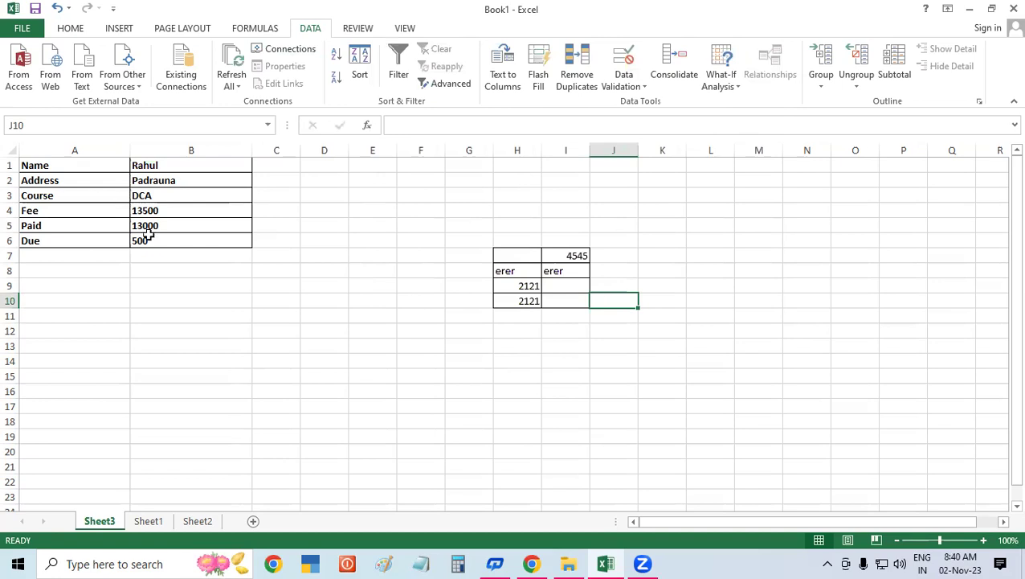
{"action": "left_click", "coordinate": [389, 253]}
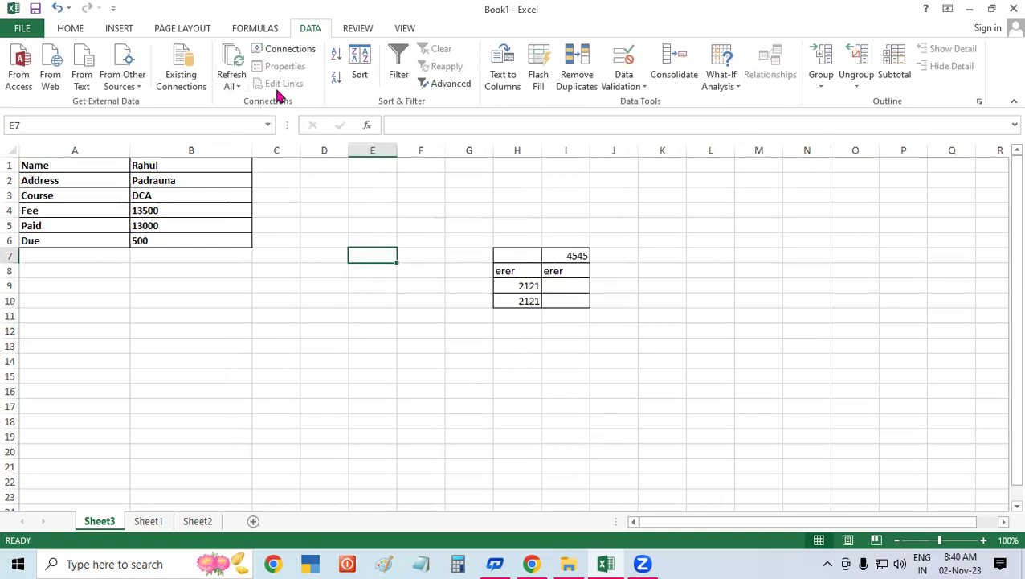
{"action": "left_click", "coordinate": [486, 206]}
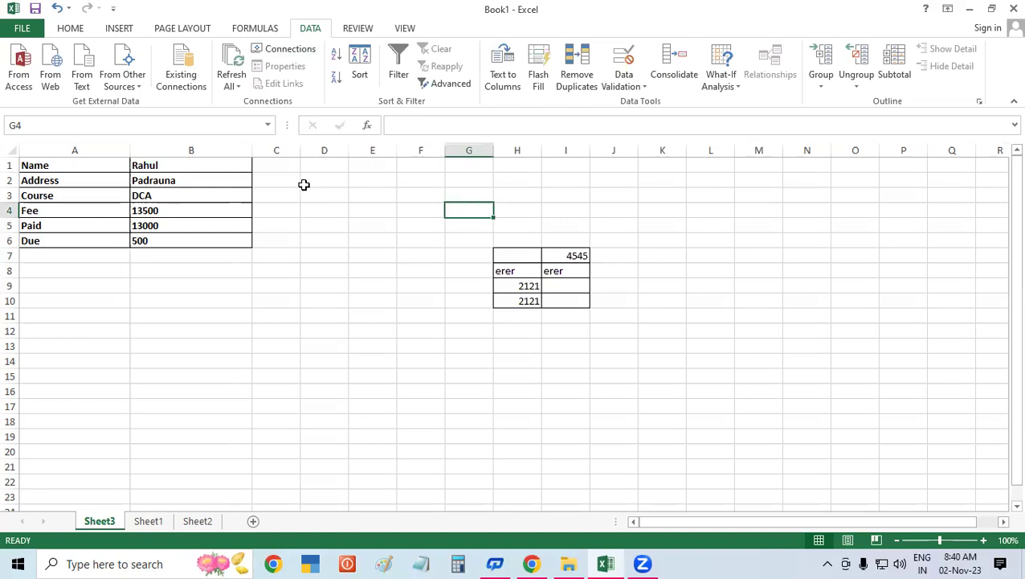
{"action": "left_click", "coordinate": [237, 225]}
{"action": "left_click", "coordinate": [643, 273]}
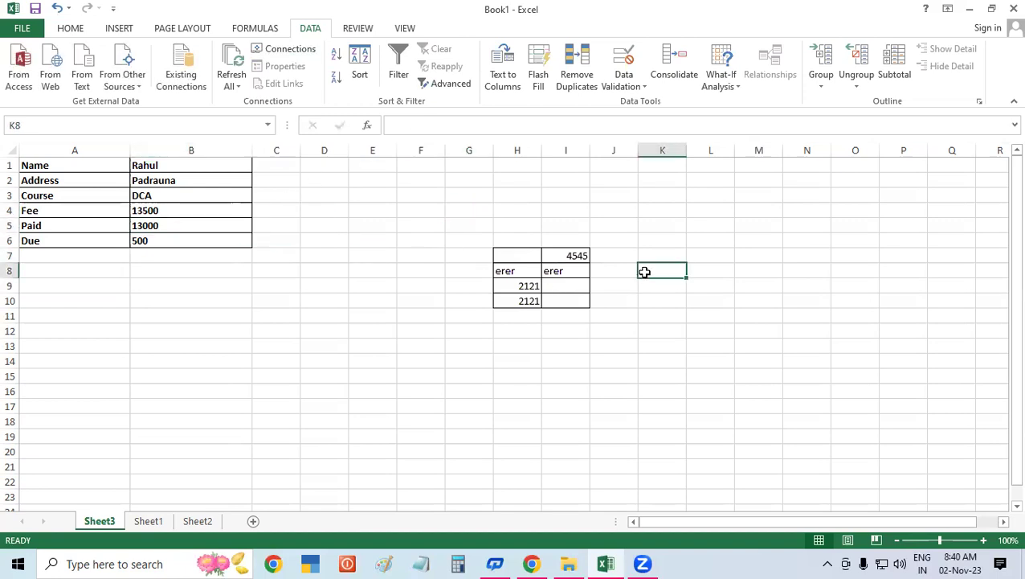
{"action": "left_click", "coordinate": [319, 211]}
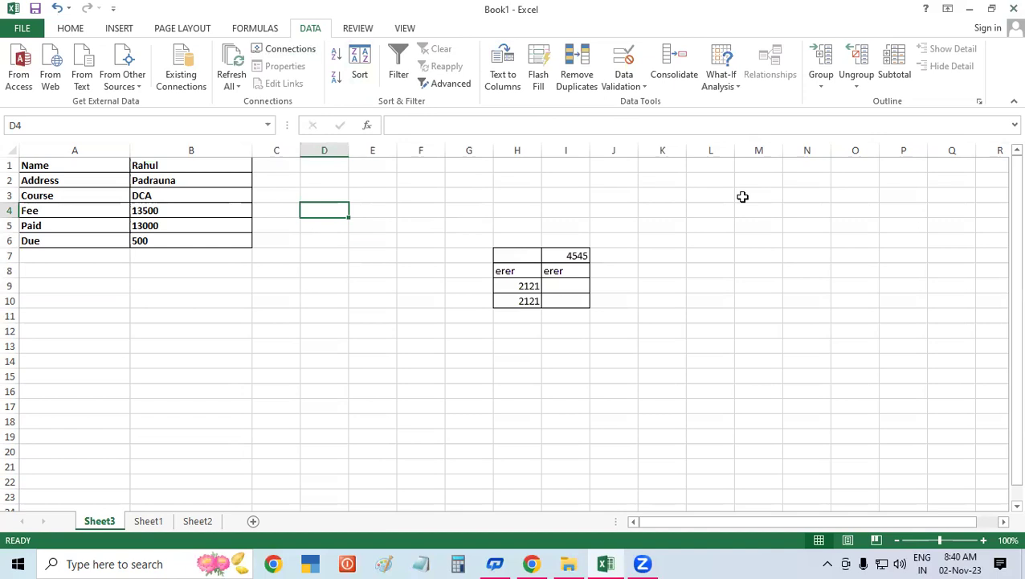
{"action": "left_click", "coordinate": [256, 29]}
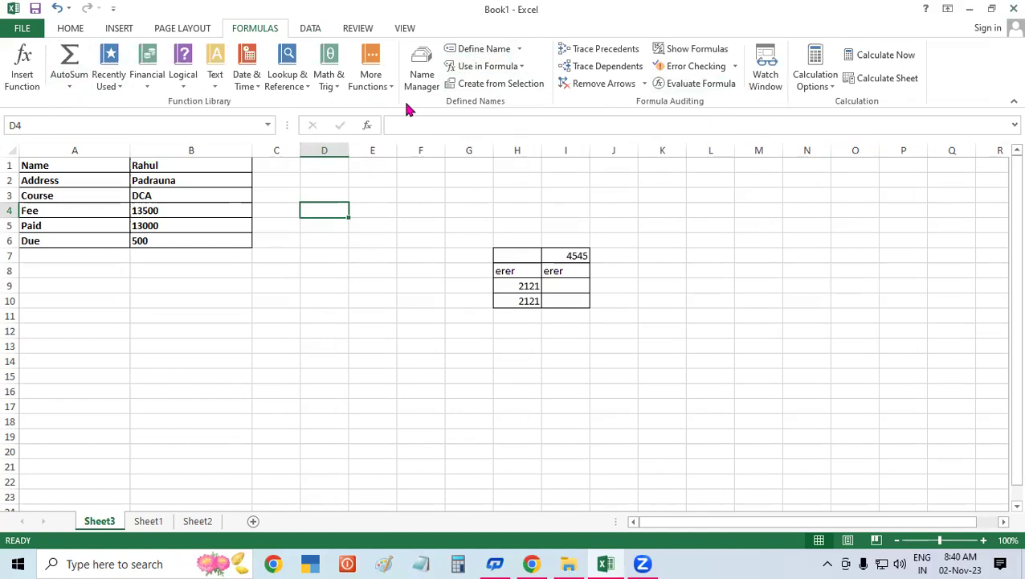
{"action": "left_click", "coordinate": [320, 333]}
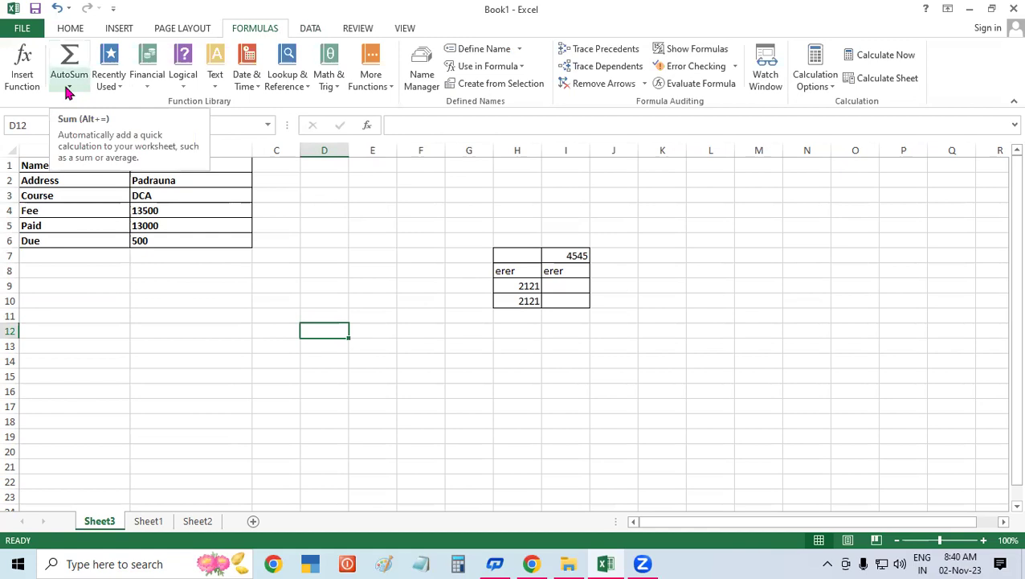
{"action": "left_click", "coordinate": [109, 89]}
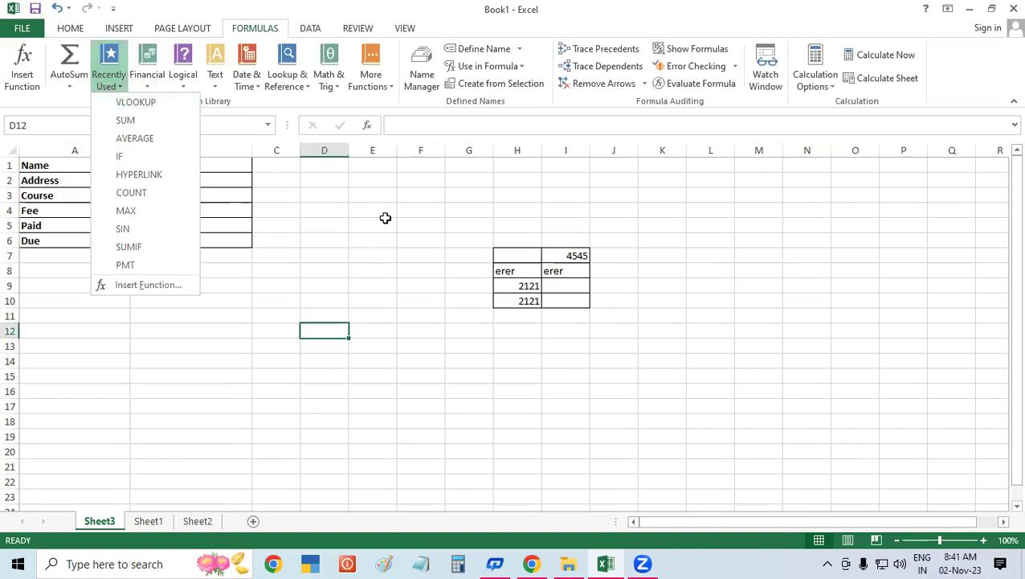
{"action": "left_click", "coordinate": [355, 203]}
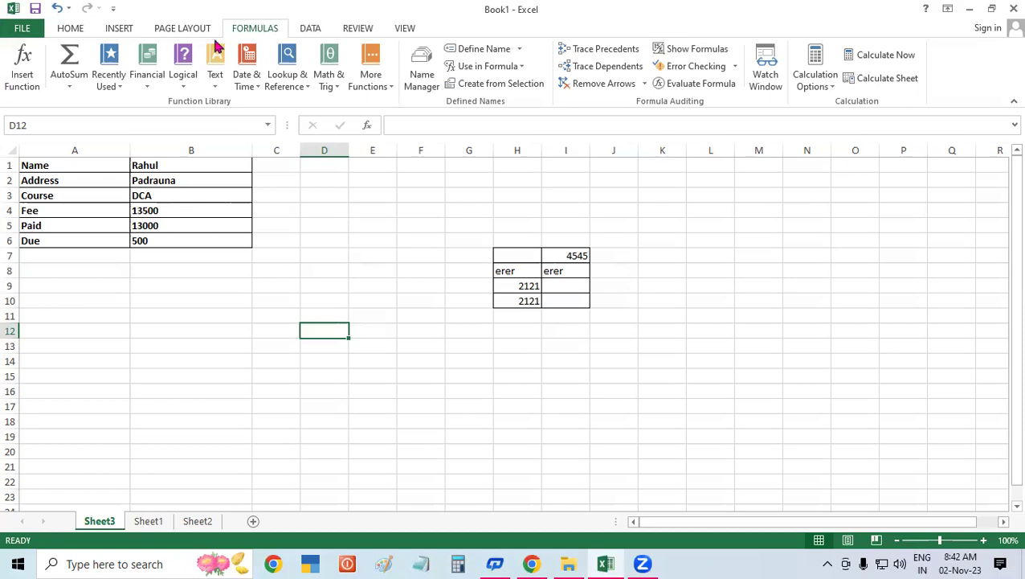
- Cycle through Page Layout, Formulas, Data and Review to the View tab
{"action": "left_click", "coordinate": [185, 27]}
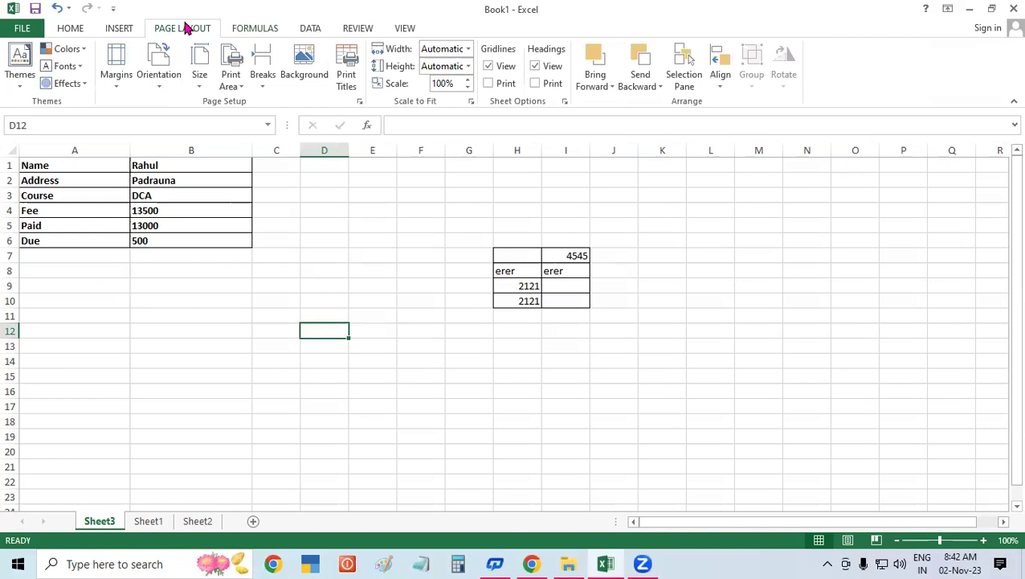
{"action": "left_click", "coordinate": [341, 199]}
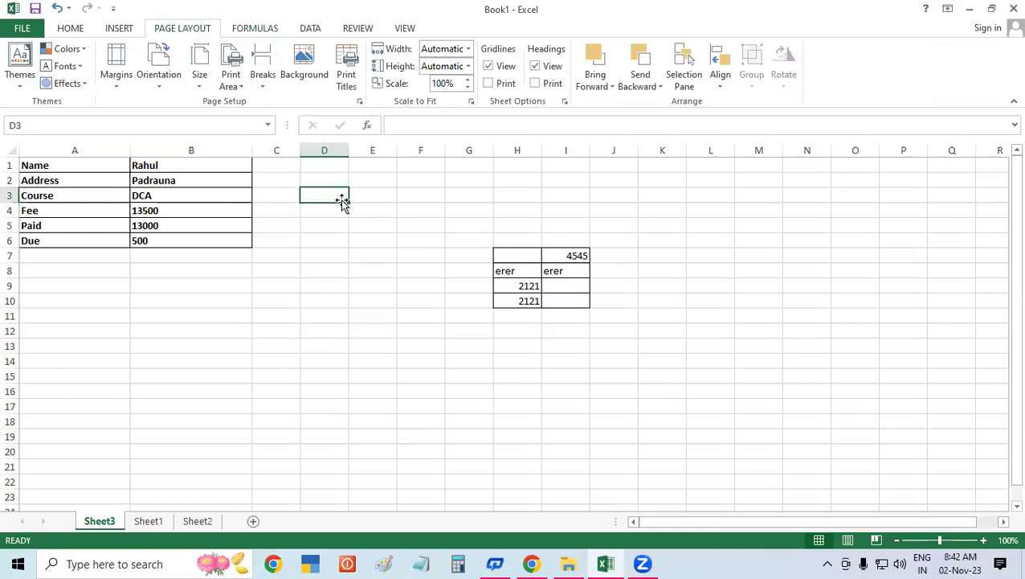
{"action": "left_click", "coordinate": [255, 29]}
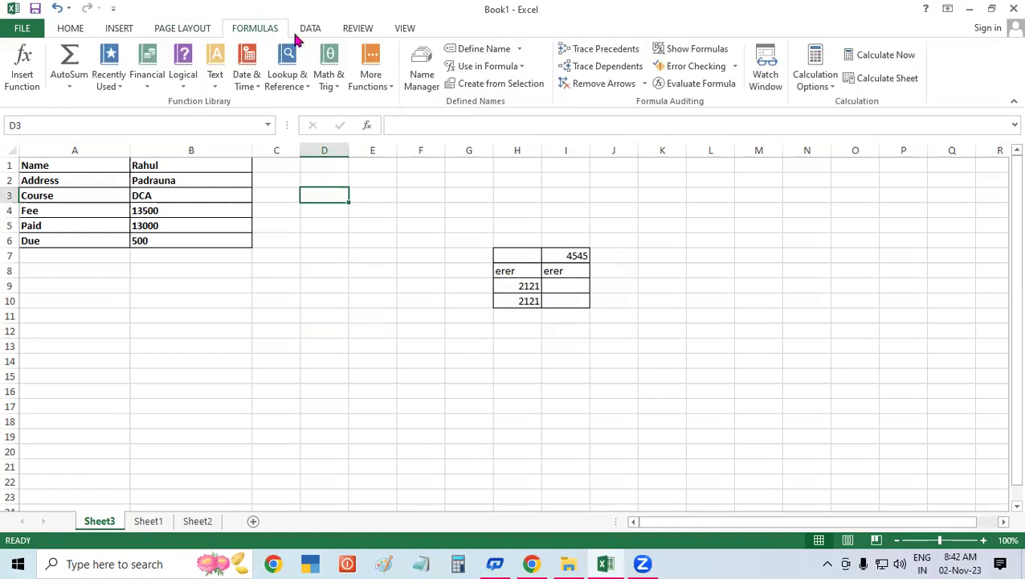
{"action": "left_click", "coordinate": [310, 28]}
{"action": "left_click", "coordinate": [356, 30]}
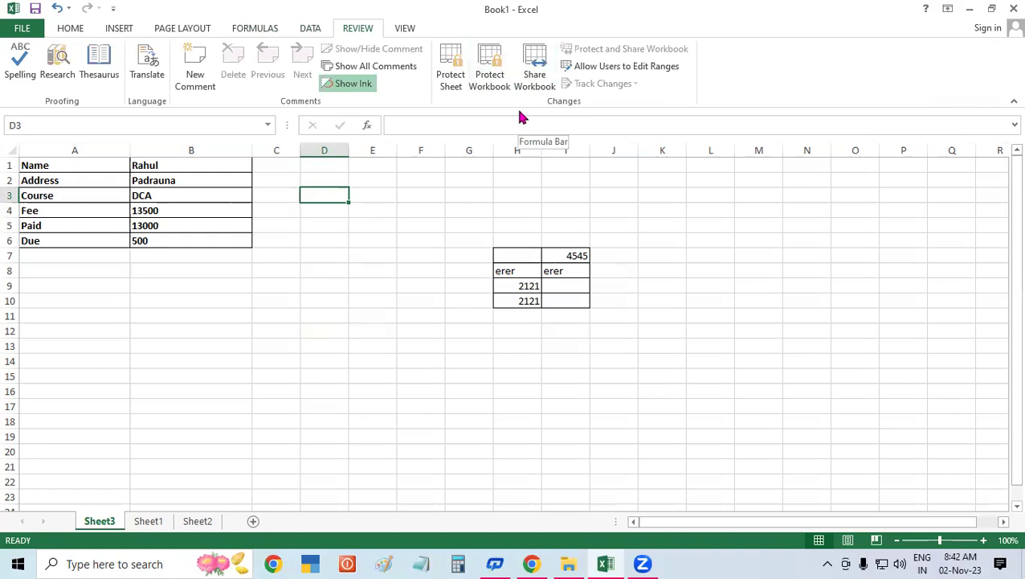
{"action": "left_click", "coordinate": [403, 33]}
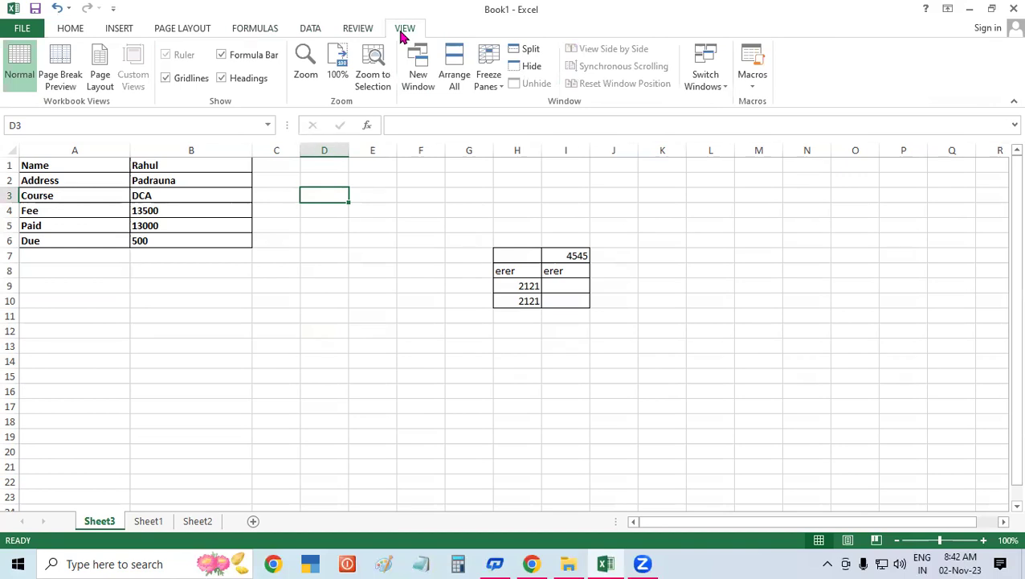
- Select several cells around the block, then mark the range H5:K14
{"action": "left_click", "coordinate": [442, 305]}
{"action": "left_click", "coordinate": [451, 346]}
{"action": "left_click", "coordinate": [429, 254]}
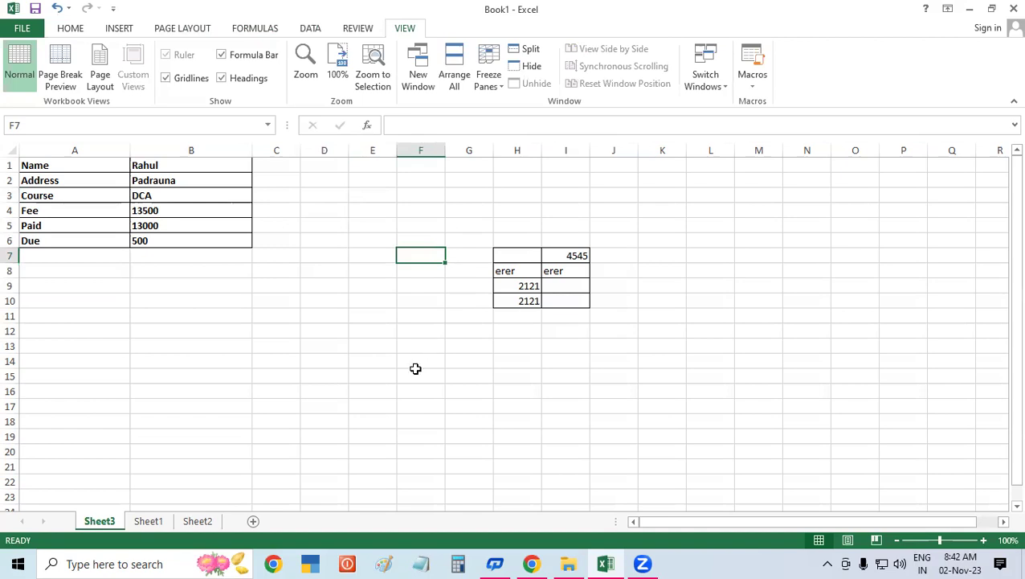
{"action": "left_click", "coordinate": [674, 281]}
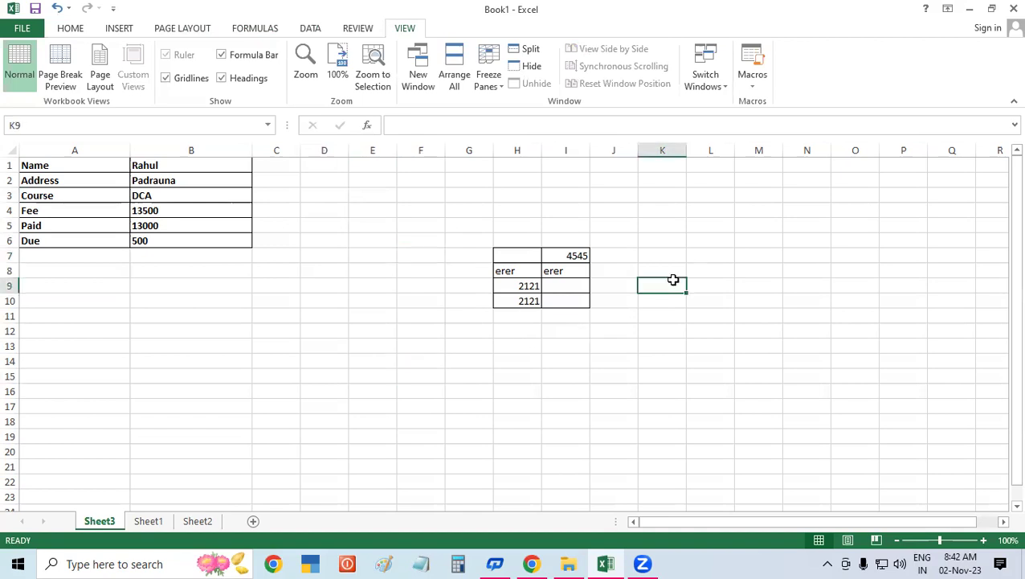
{"action": "left_click", "coordinate": [469, 371]}
{"action": "left_click", "coordinate": [585, 328]}
{"action": "left_click", "coordinate": [566, 241]}
{"action": "left_click_drag", "start_coordinate": [505, 226], "coordinate": [667, 366]}
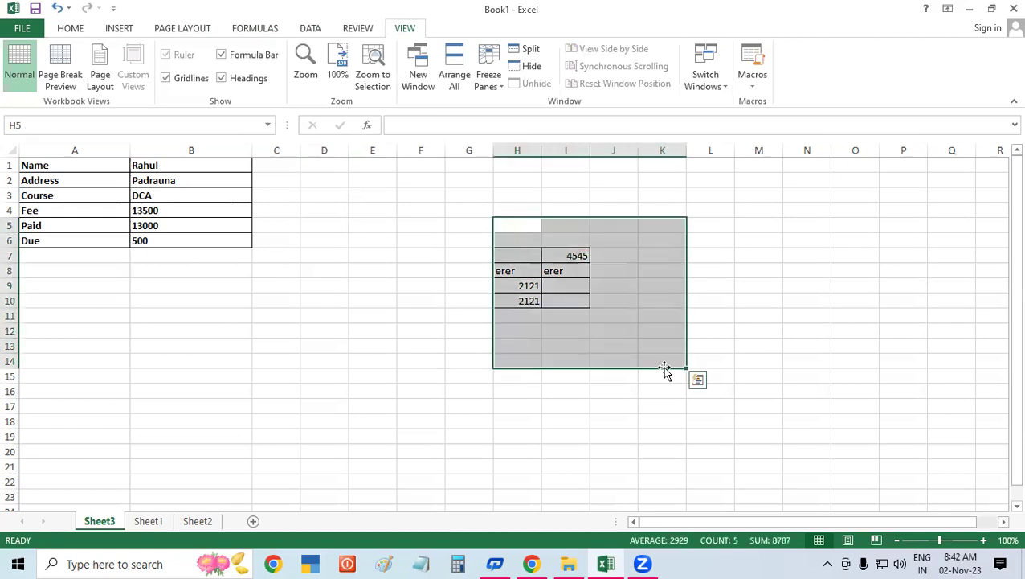